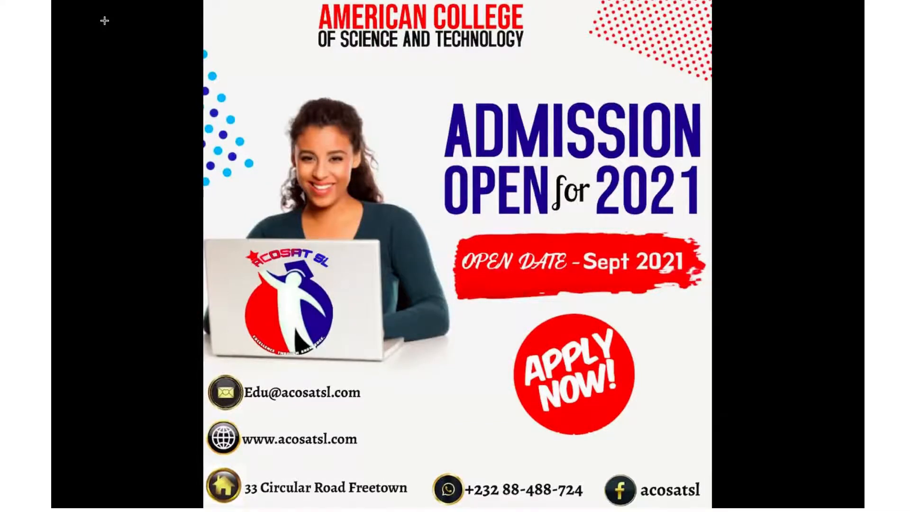
# Step: Review the reference admission poster and the open browser tabs for the design project
pyautogui.press('Escape')
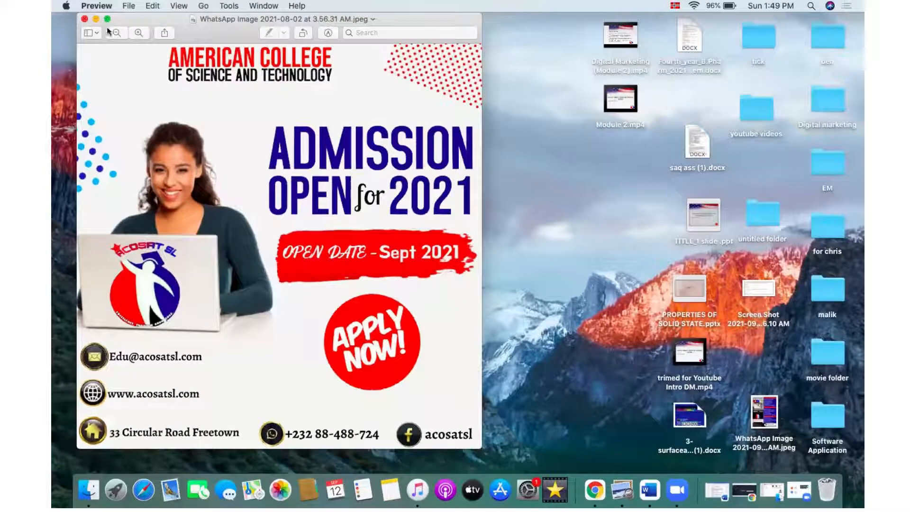
pyautogui.click(95, 20)
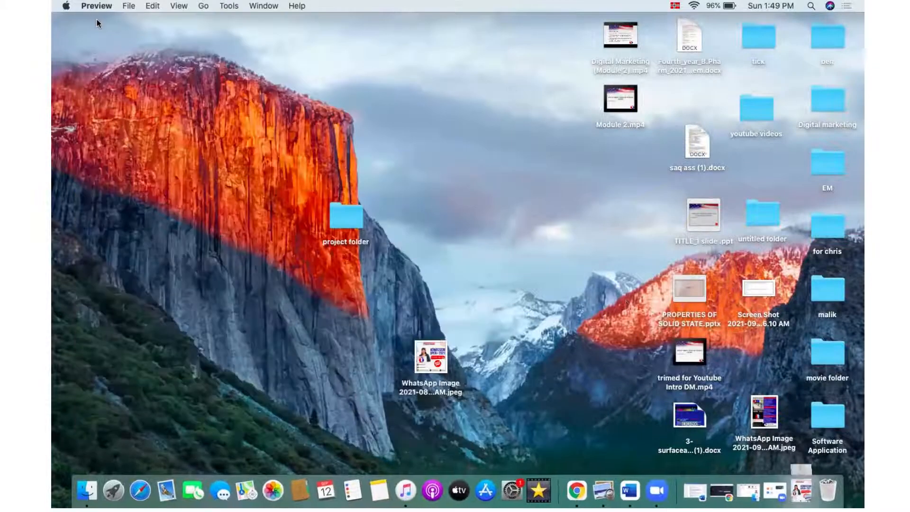
pyautogui.click(575, 488)
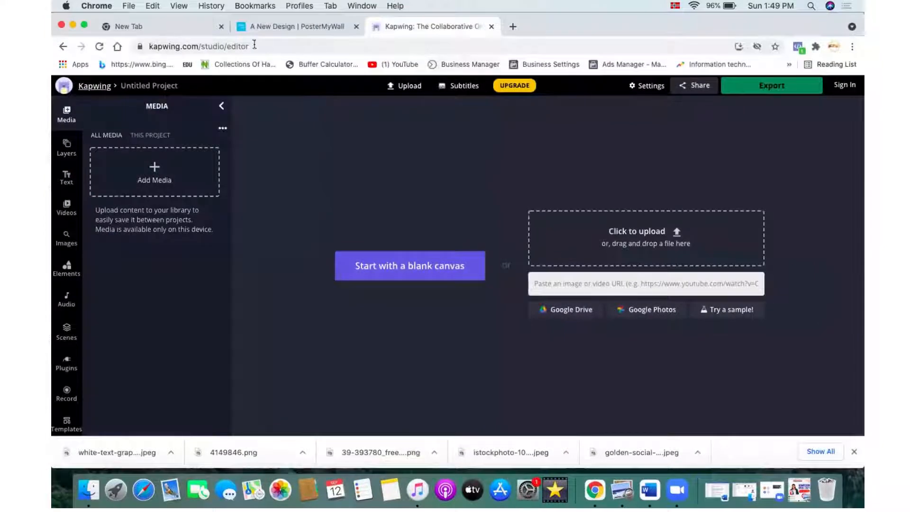
pyautogui.click(175, 21)
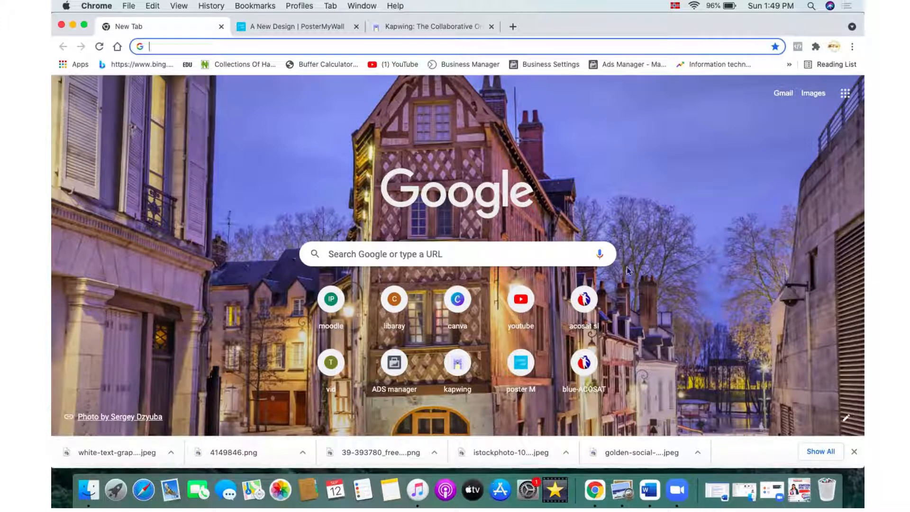
pyautogui.click(317, 29)
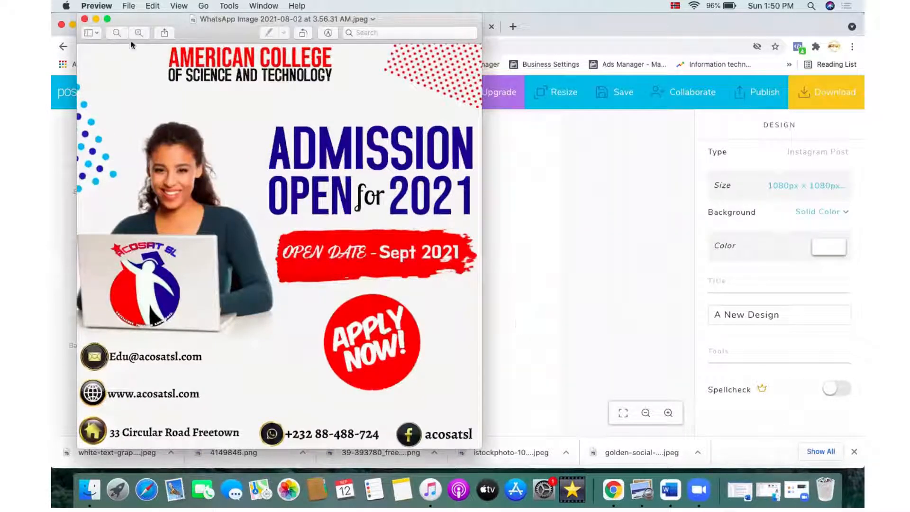
pyautogui.click(96, 19)
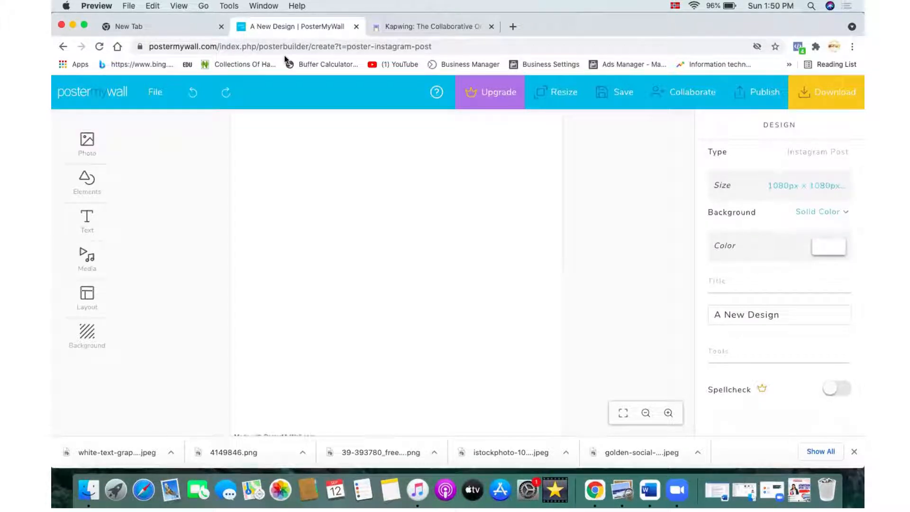
pyautogui.click(73, 26)
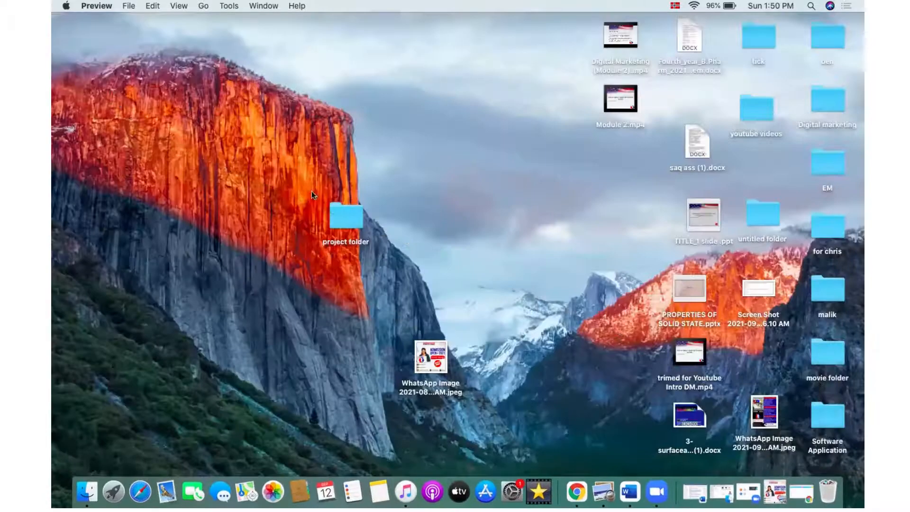
# Step: Open the project folder and preview the stock photo of the woman holding a laptop
pyautogui.doubleClick(332, 209)
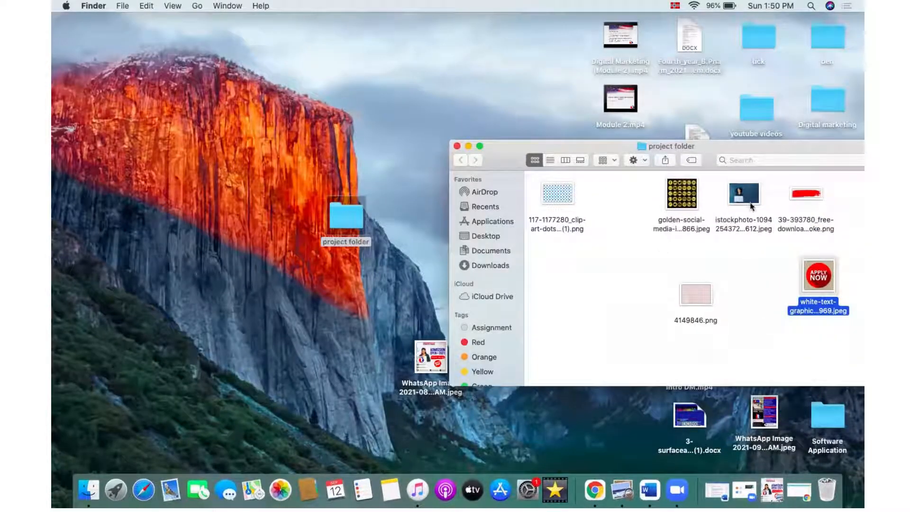
pyautogui.click(753, 197)
pyautogui.doubleClick(753, 196)
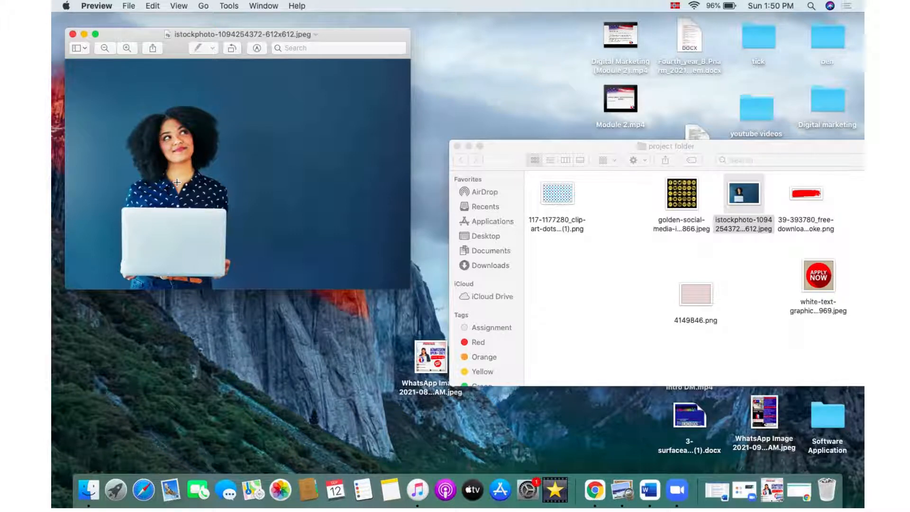
pyautogui.click(83, 38)
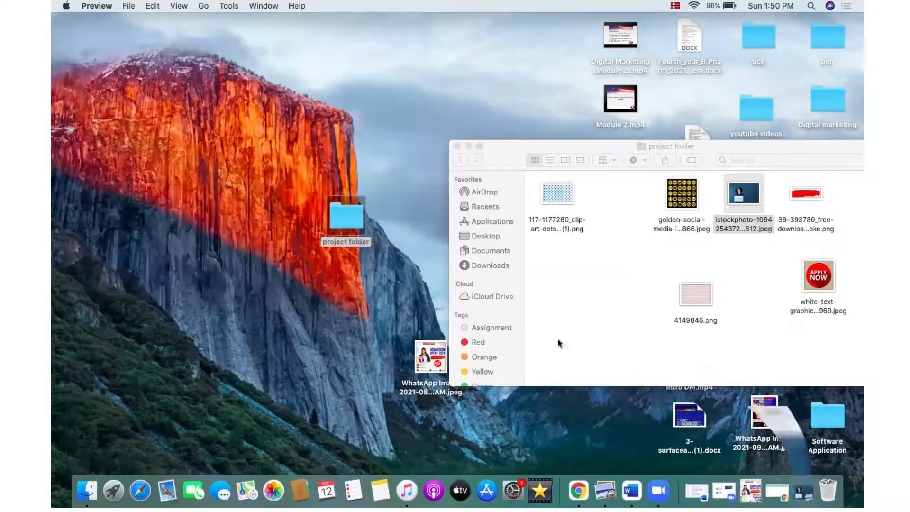
pyautogui.click(576, 491)
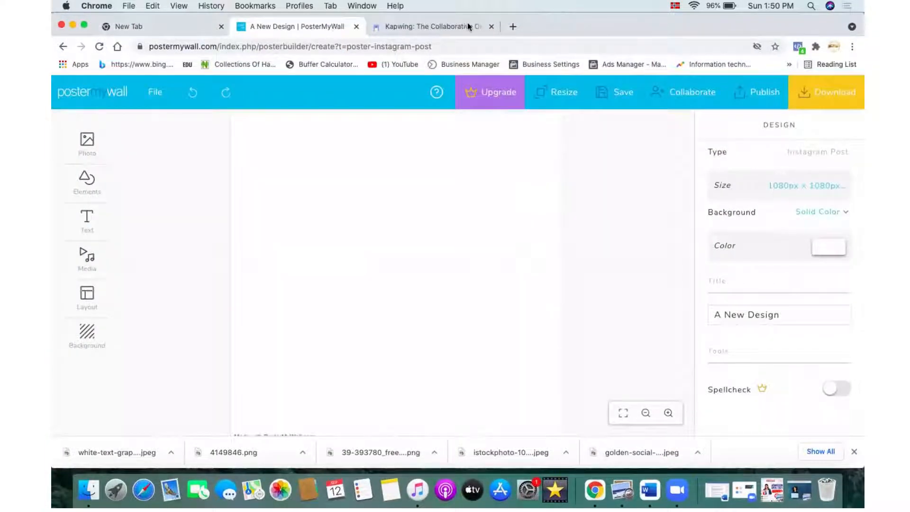
pyautogui.click(415, 26)
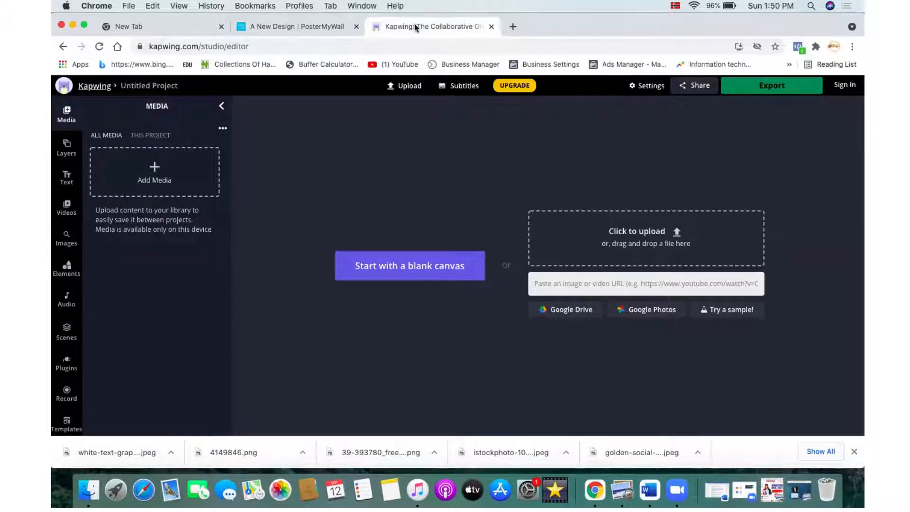
pyautogui.click(652, 232)
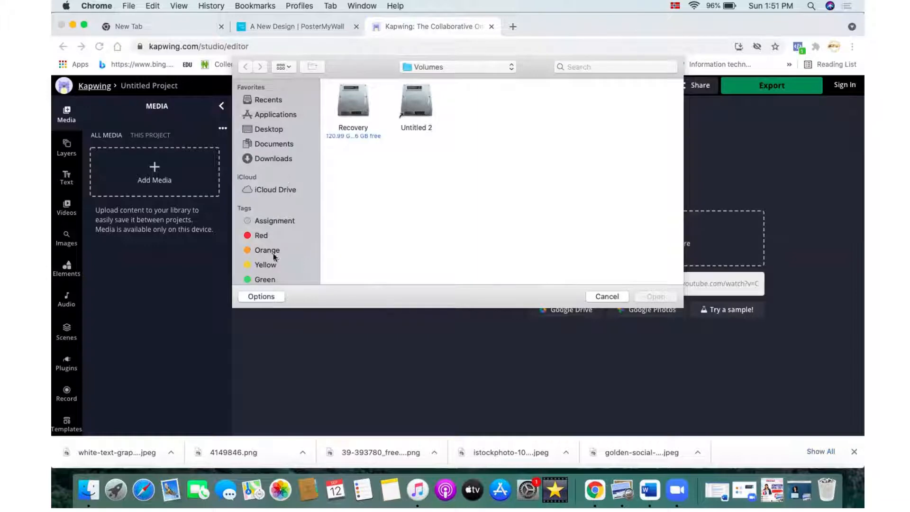
pyautogui.click(268, 129)
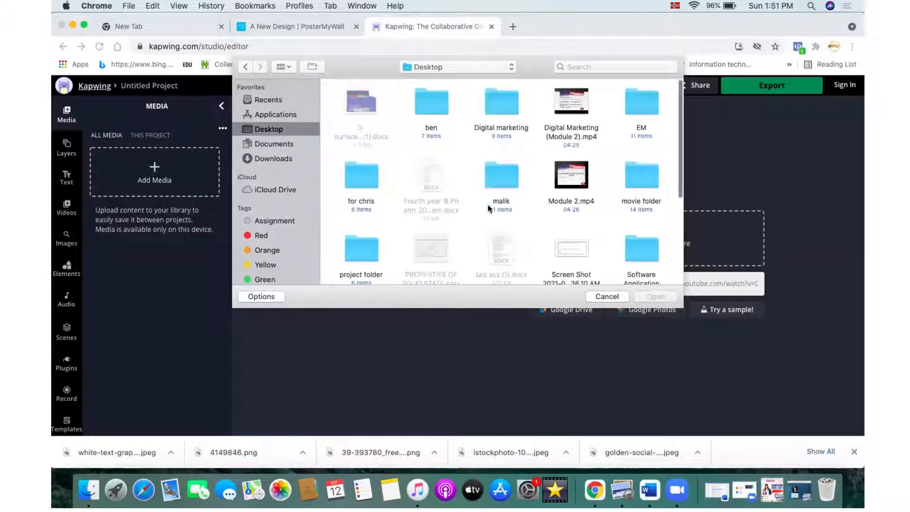
pyautogui.scroll(-2, 486, 221)
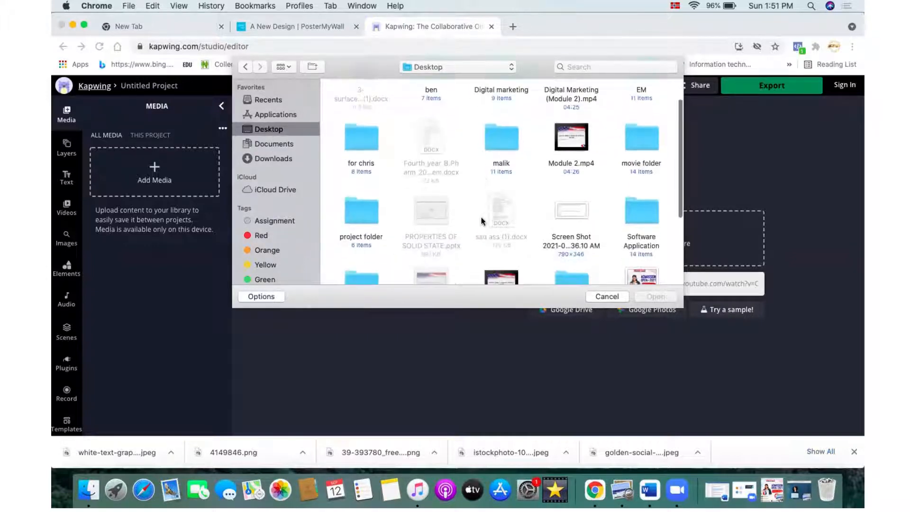
pyautogui.doubleClick(351, 209)
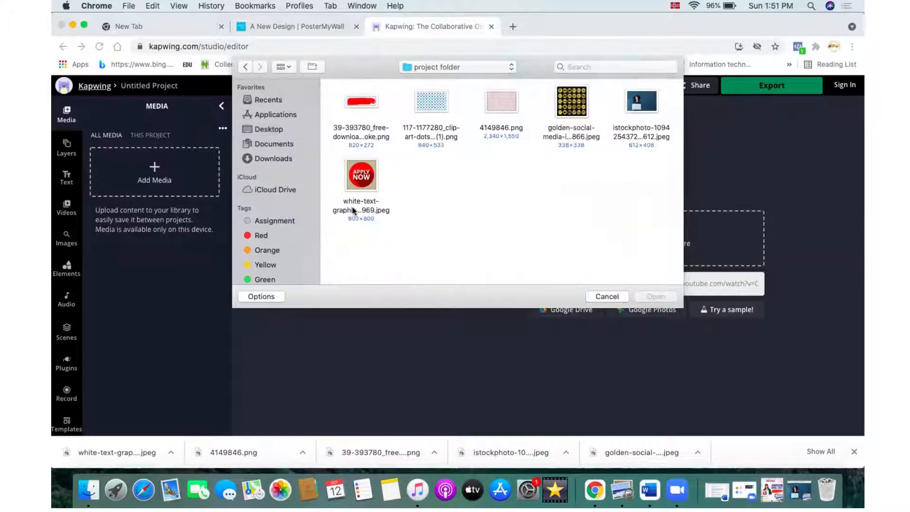
pyautogui.click(640, 101)
pyautogui.click(662, 294)
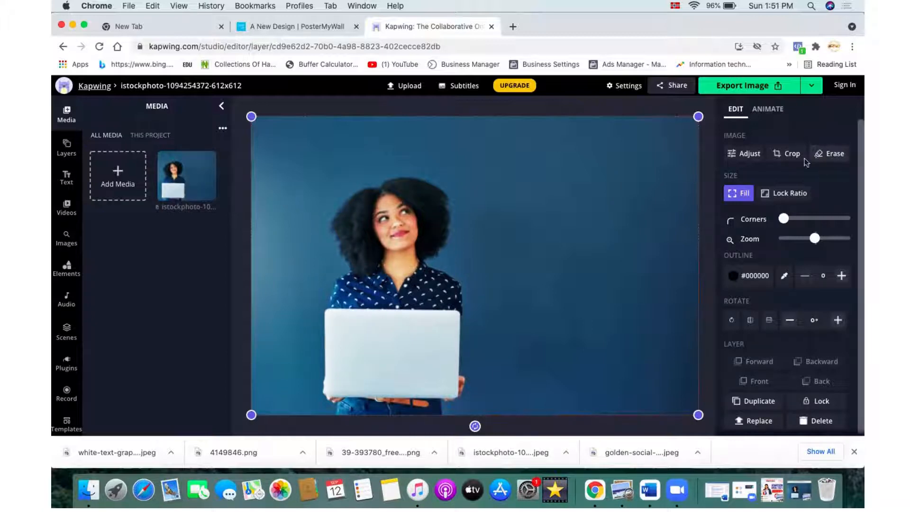
# Step: Open the Erase tool for the uploaded photo and close the downloads bar
pyautogui.click(823, 157)
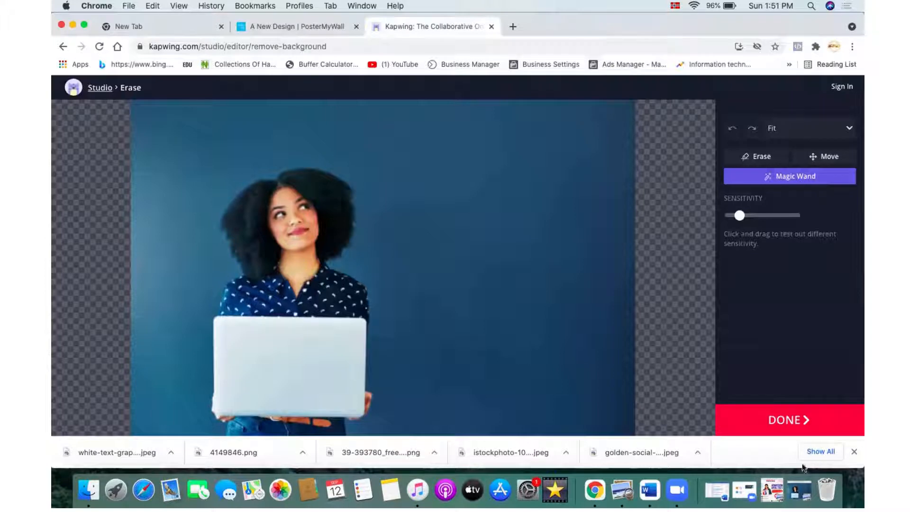
pyautogui.click(854, 452)
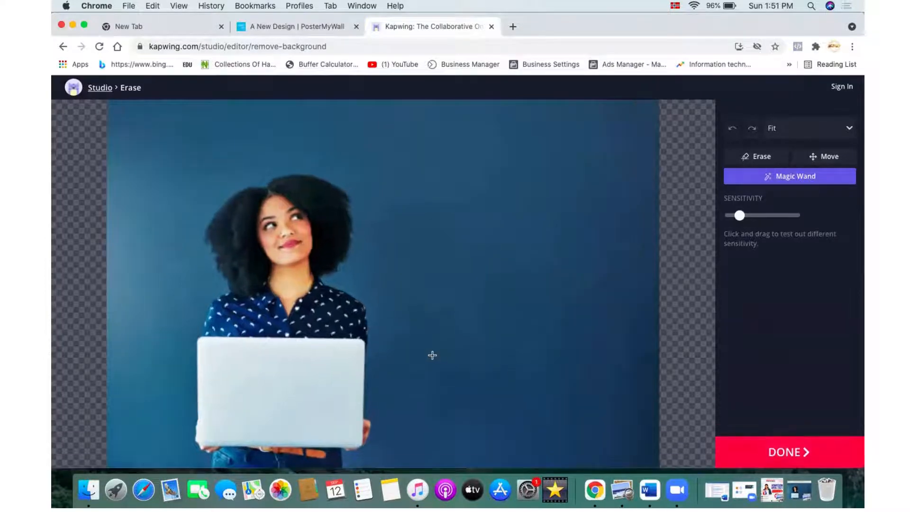
pyautogui.scroll(-5, 627, 372)
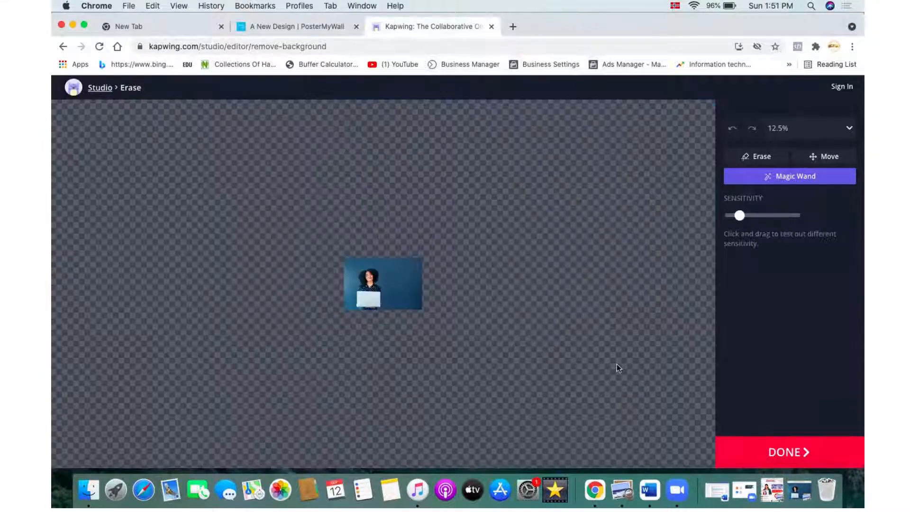
pyautogui.scroll(5, 616, 365)
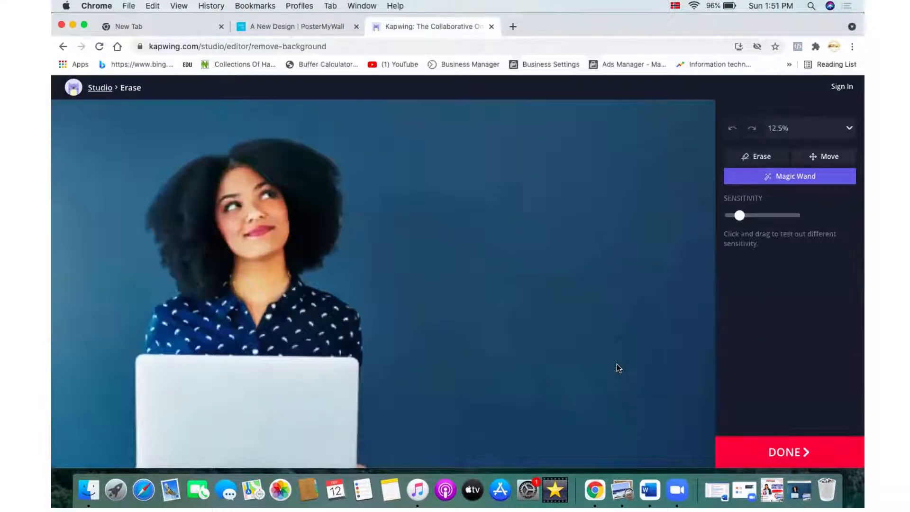
pyautogui.scroll(-4, 617, 364)
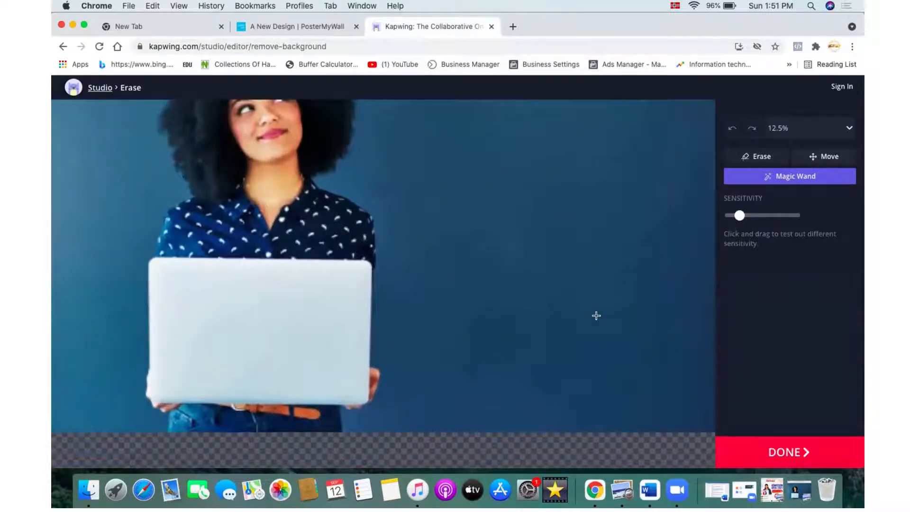
pyautogui.scroll(2, 595, 317)
pyautogui.scroll(1, 596, 318)
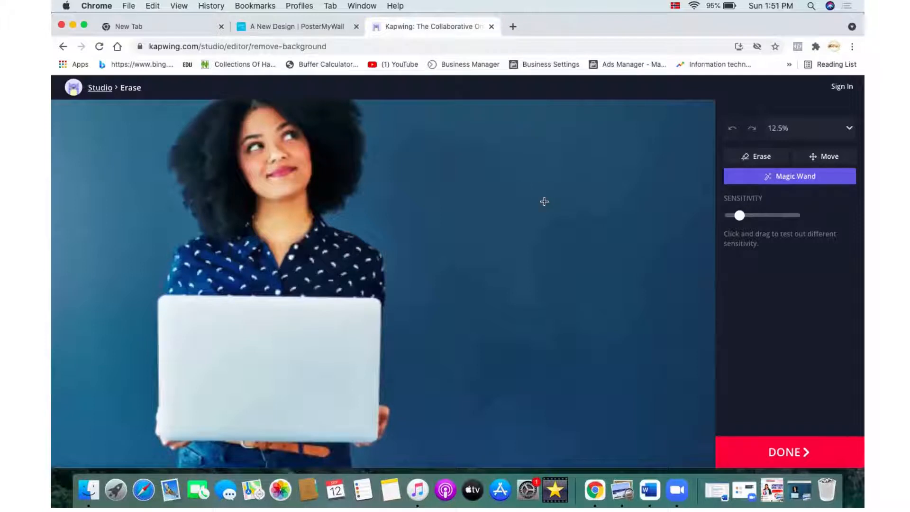
pyautogui.scroll(-5, 544, 201)
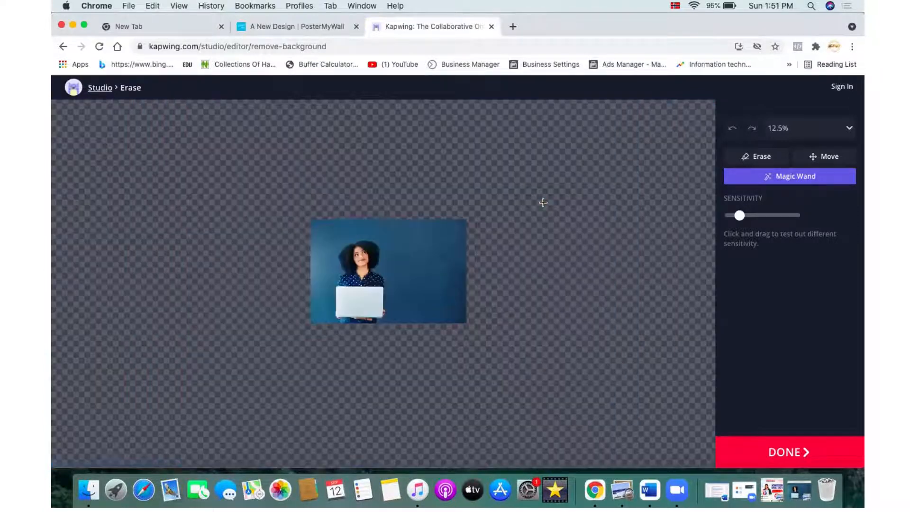
pyautogui.scroll(8, 543, 202)
pyautogui.scroll(-5, 542, 202)
pyautogui.scroll(3, 543, 202)
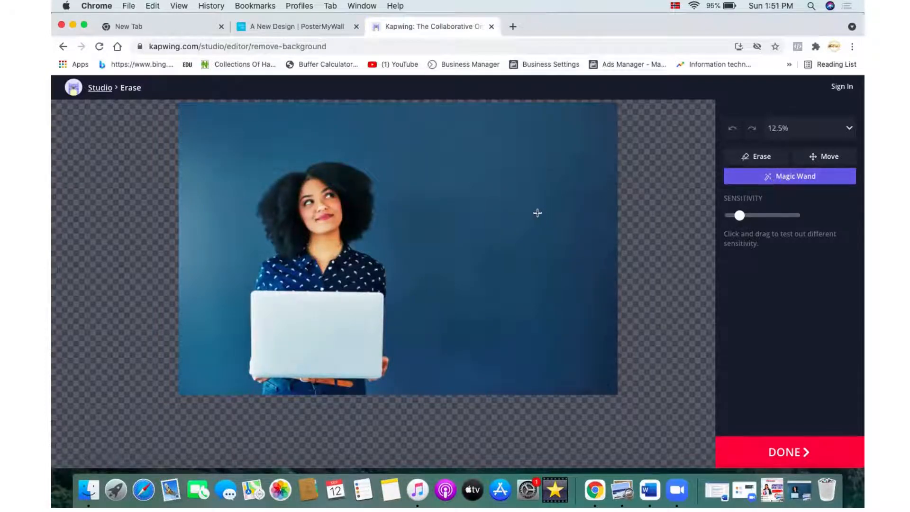
# Step: Use the Magic Wand to select and remove the large blue background areas around the woman
pyautogui.click(526, 276)
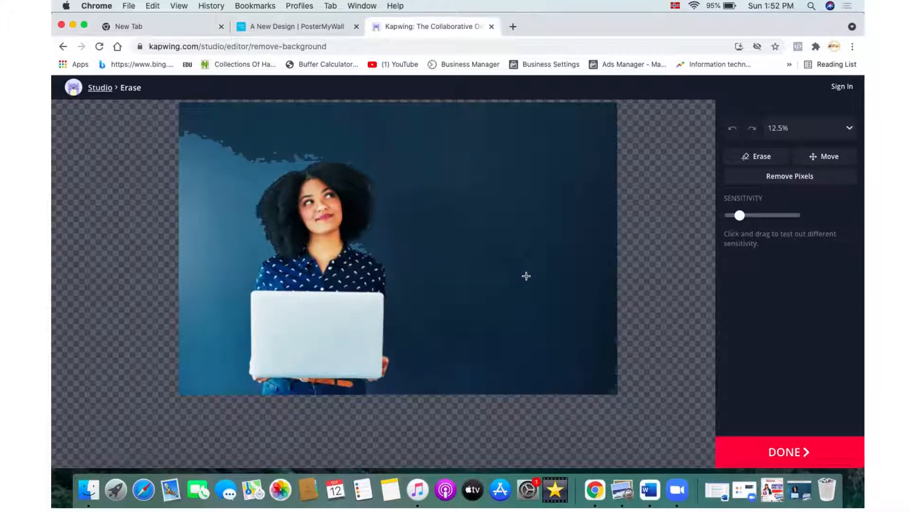
pyautogui.click(763, 178)
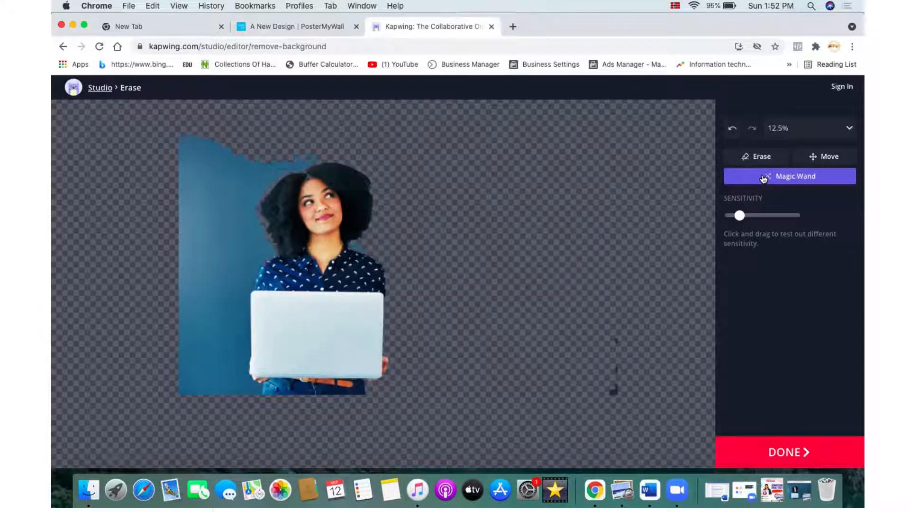
pyautogui.click(223, 219)
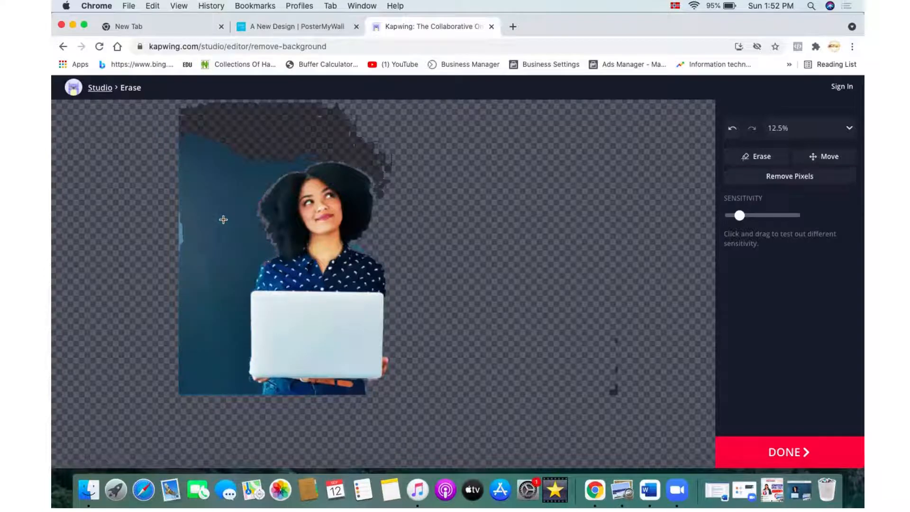
pyautogui.click(800, 177)
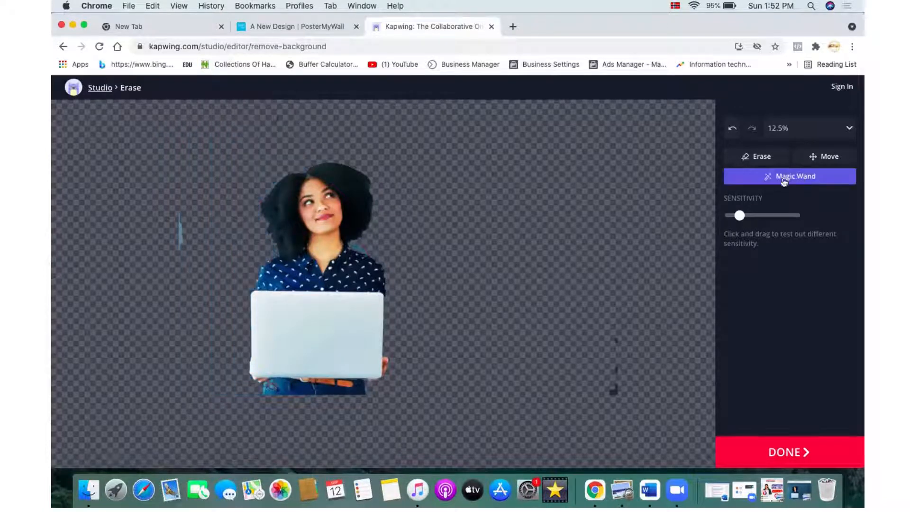
# Step: Remove the remaining background patches on the left and right edges with the Magic Wand, then finish erasing
pyautogui.click(355, 247)
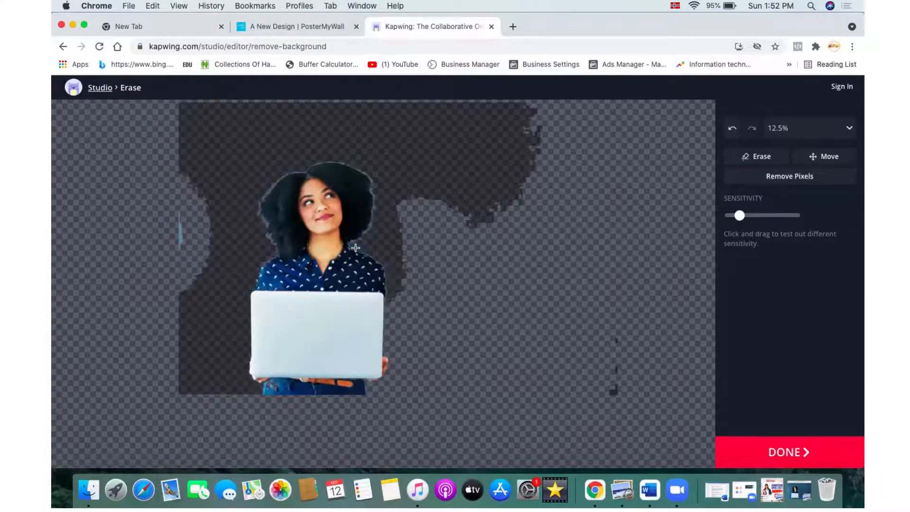
pyautogui.click(796, 180)
pyautogui.click(179, 239)
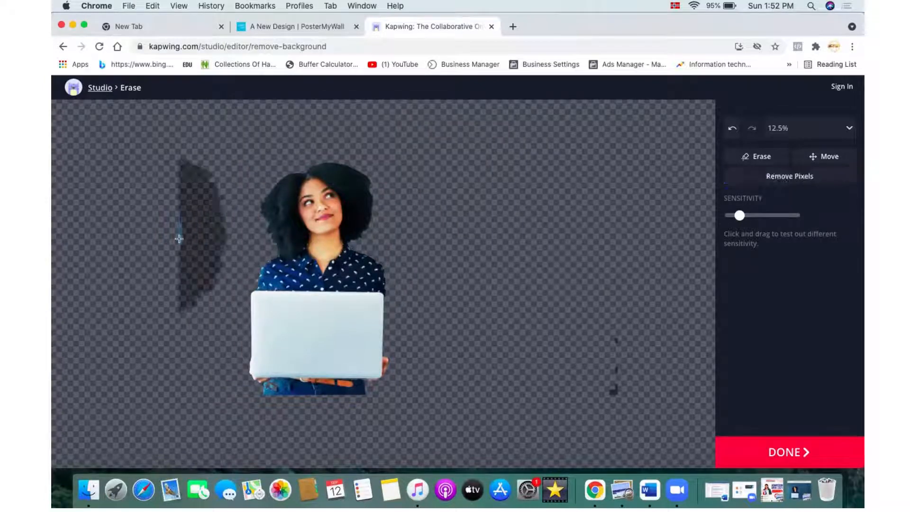
pyautogui.click(823, 178)
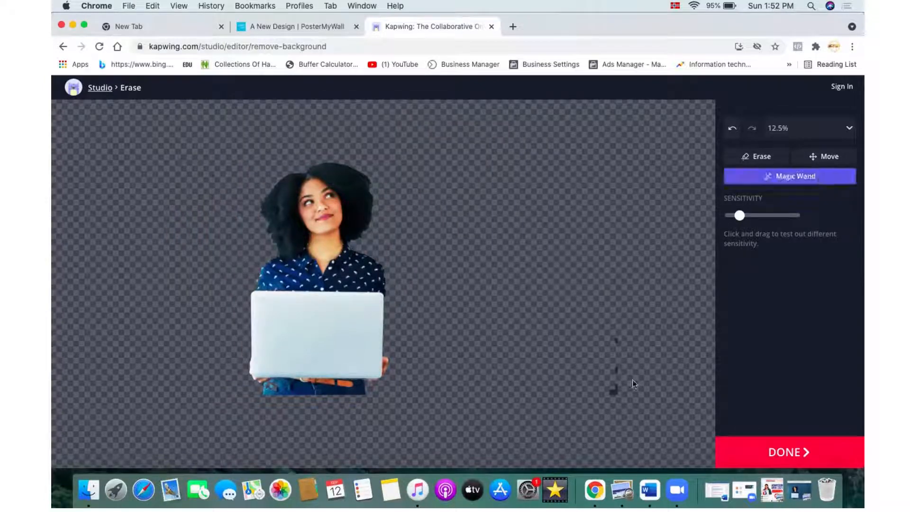
pyautogui.click(615, 385)
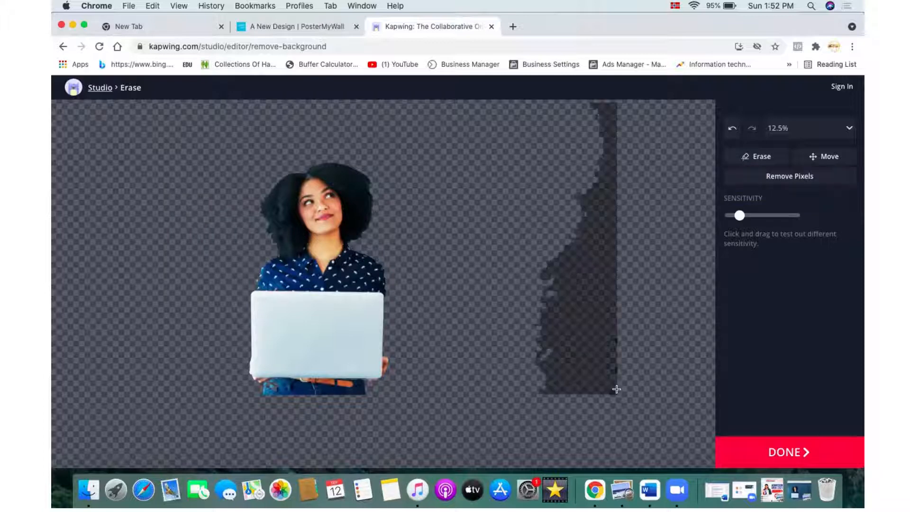
pyautogui.click(773, 183)
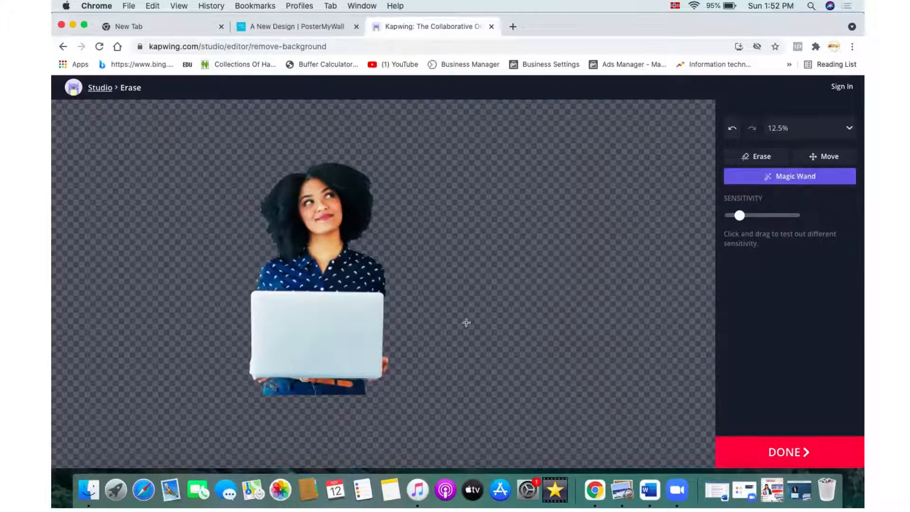
pyautogui.click(806, 462)
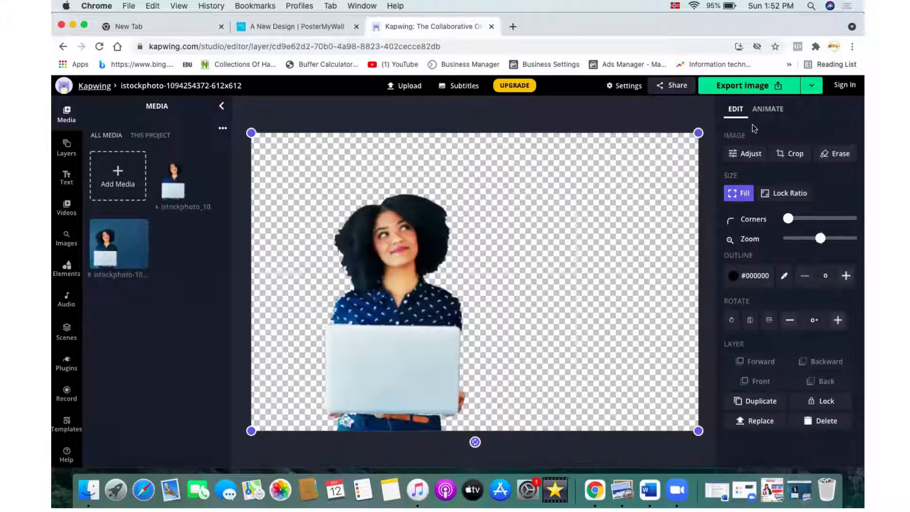
# Step: Export the cut-out image and sign in with a Google account to remove the watermark
pyautogui.click(740, 91)
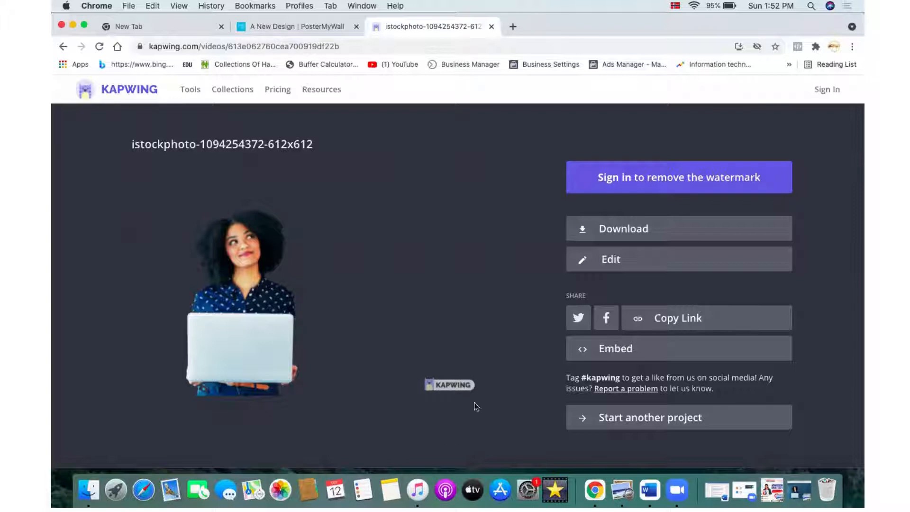
pyautogui.click(607, 172)
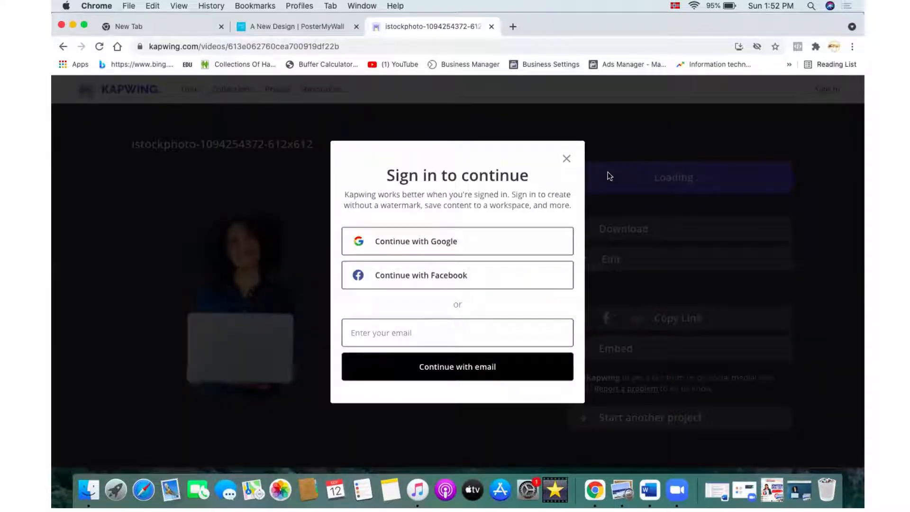
pyautogui.click(429, 245)
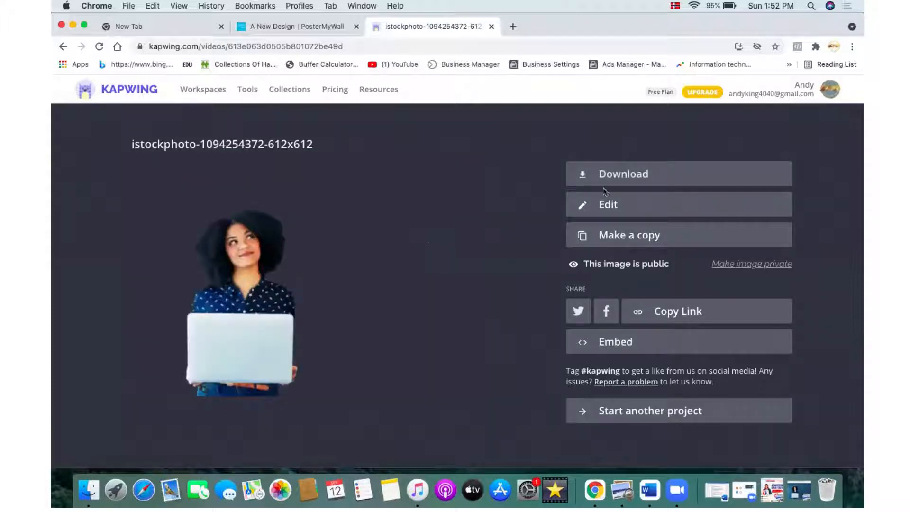
# Step: Download the exported image and dismiss the download confirmation
pyautogui.click(615, 176)
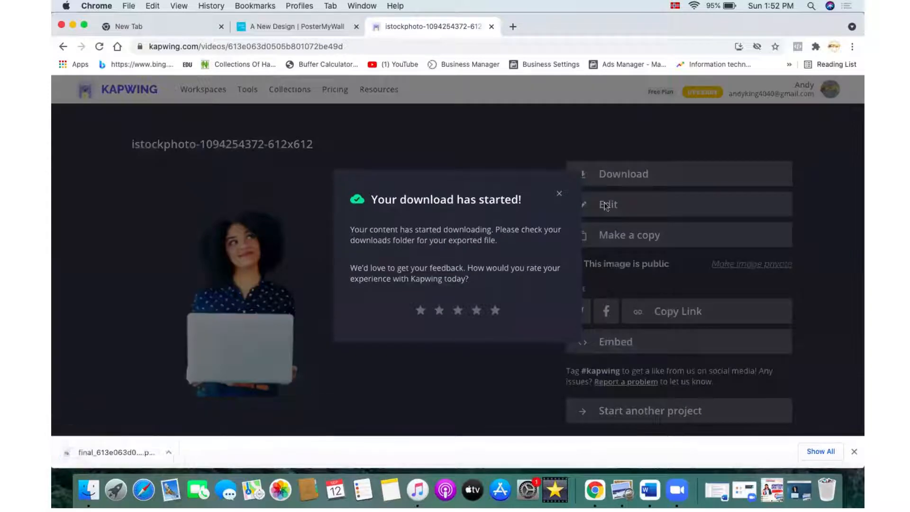
pyautogui.click(560, 195)
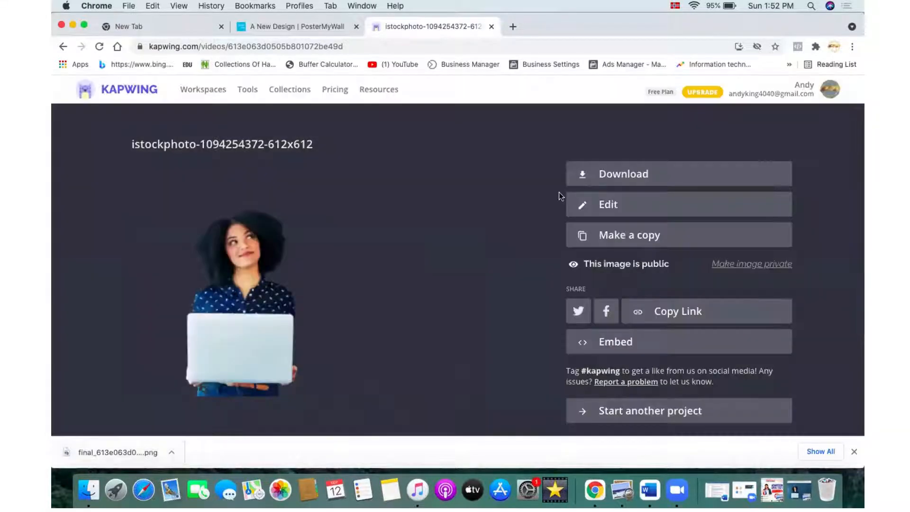
# Step: In the PosterMyWall design, upload the downloaded final_613e063d05...649.png from the Downloads folder as a photo
pyautogui.click(309, 27)
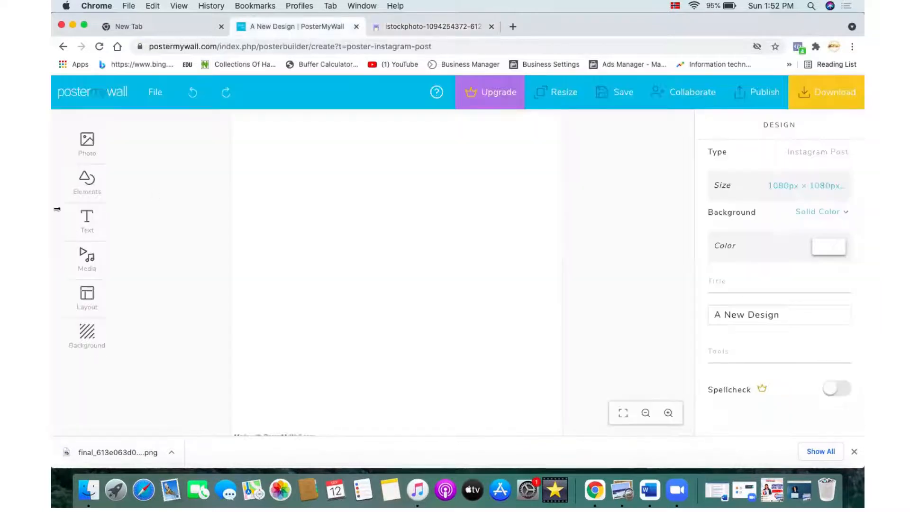
pyautogui.click(86, 156)
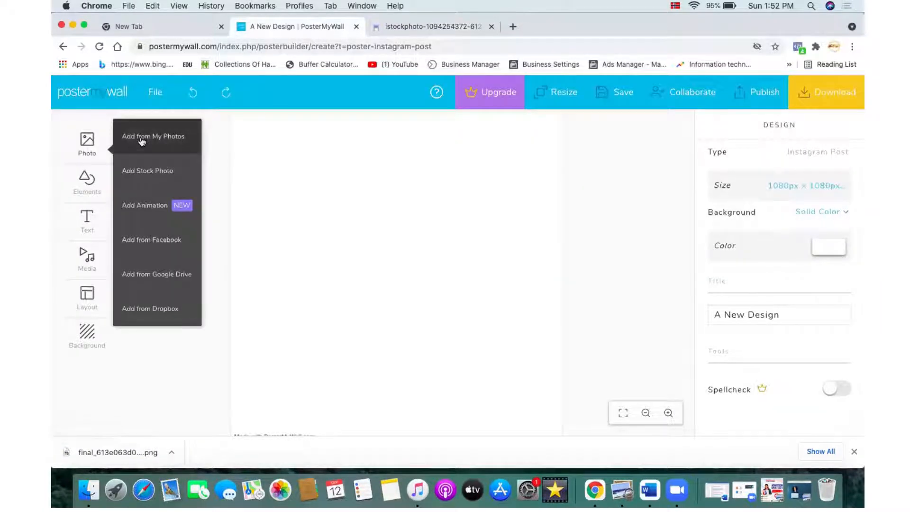
pyautogui.click(148, 150)
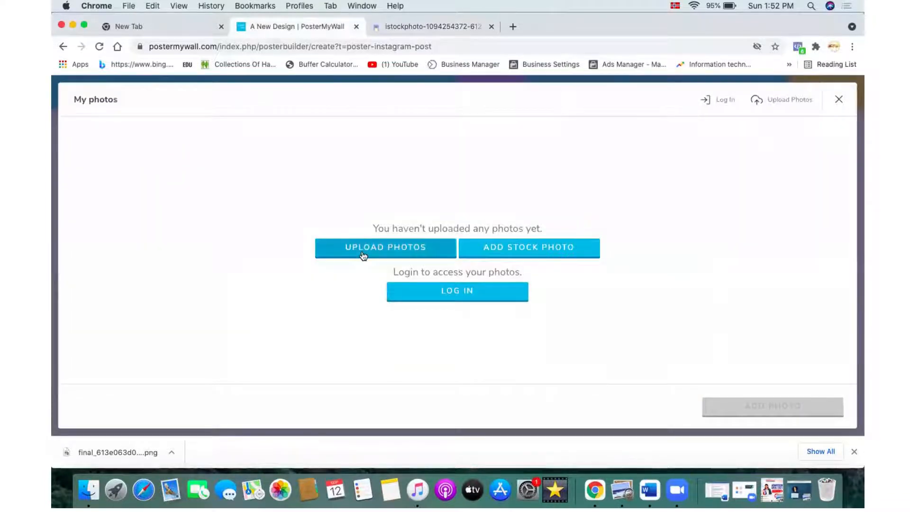
pyautogui.click(363, 256)
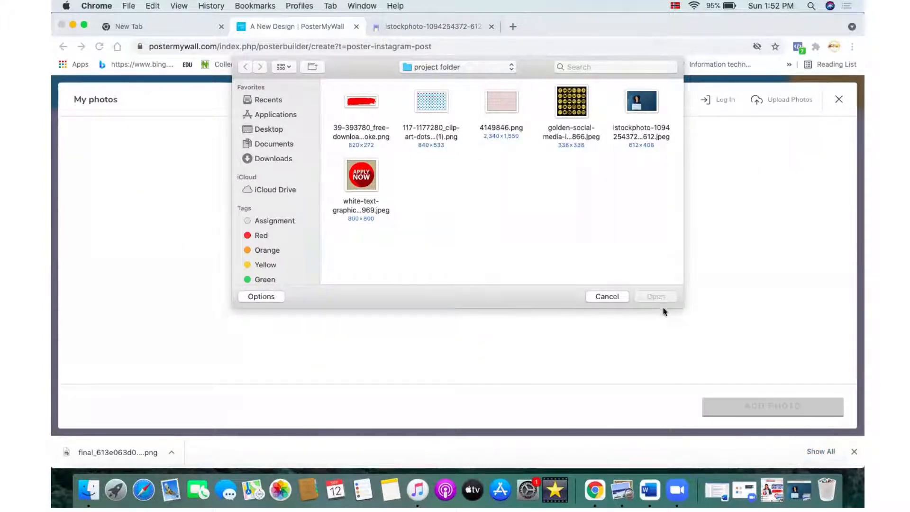
pyautogui.click(282, 158)
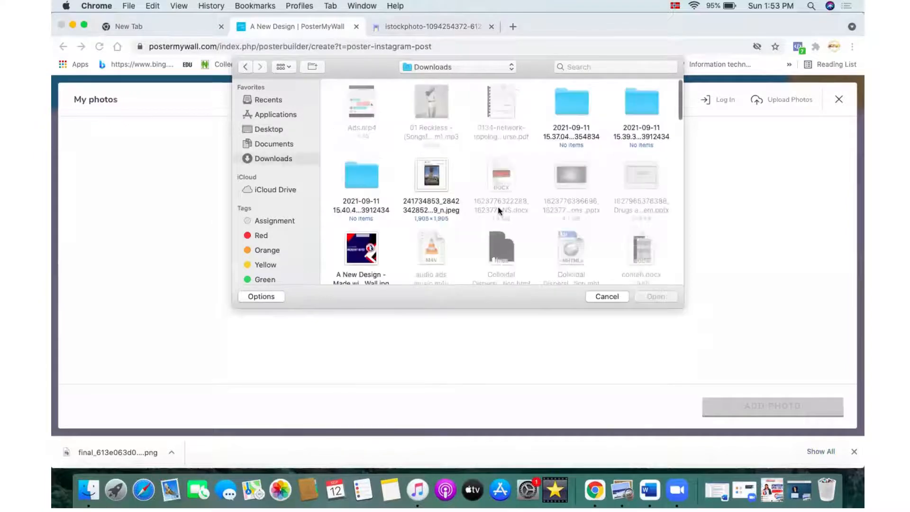
pyautogui.scroll(-5, 498, 209)
pyautogui.scroll(-4, 497, 211)
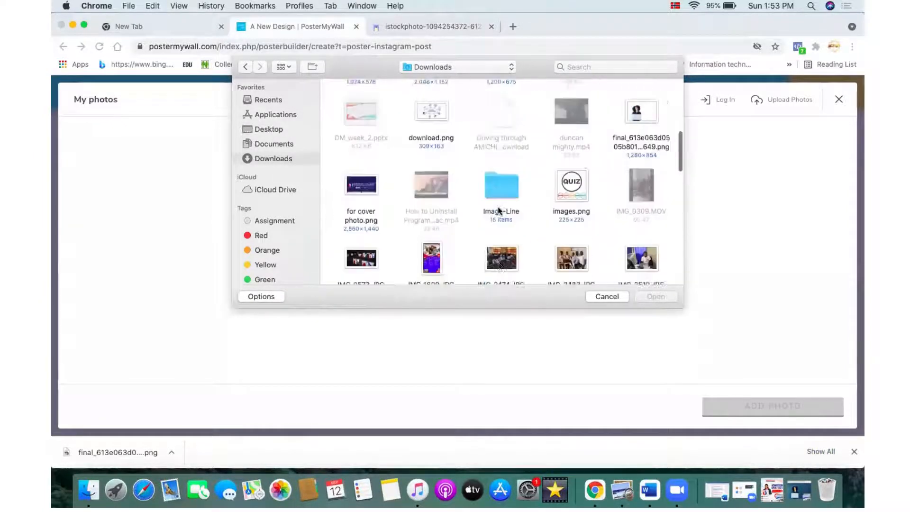
pyautogui.scroll(1, 497, 211)
pyautogui.click(633, 108)
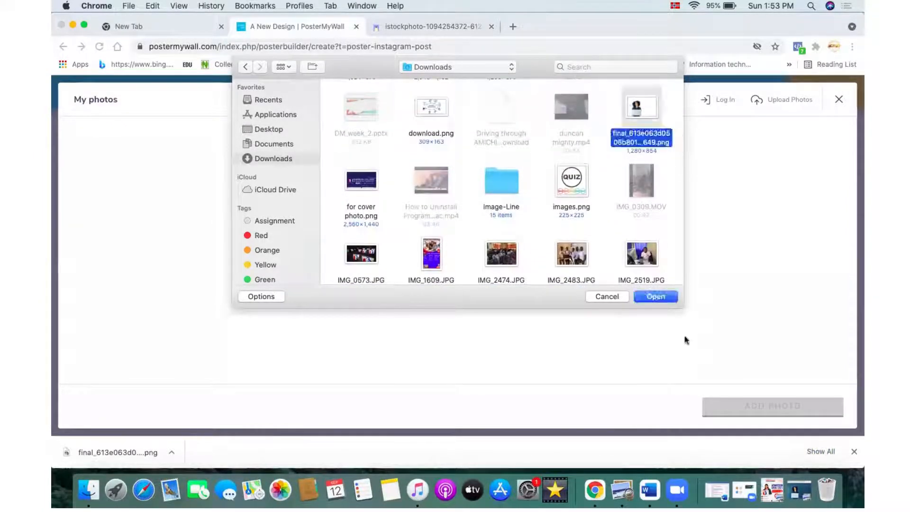
pyautogui.click(661, 298)
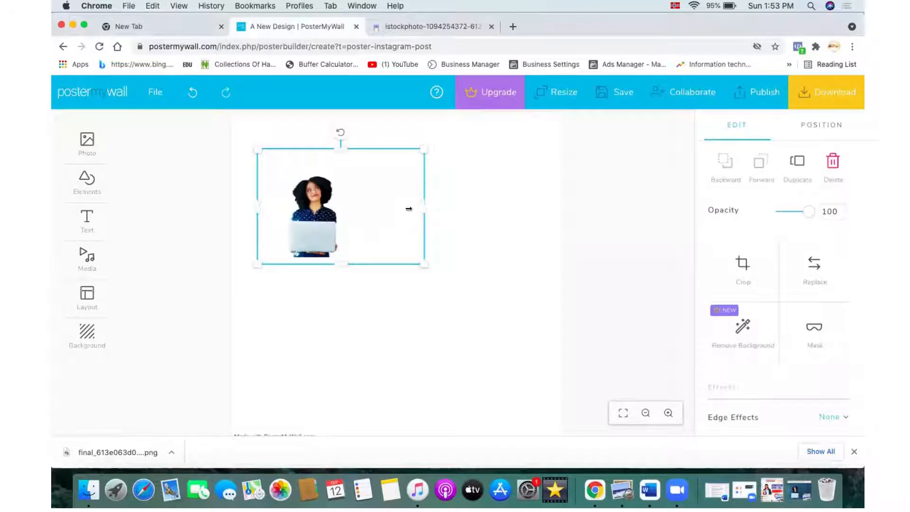
# Step: Enlarge the woman photo and position it on the left side of the canvas
pyautogui.moveTo(409, 208); pyautogui.dragTo(473, 227)
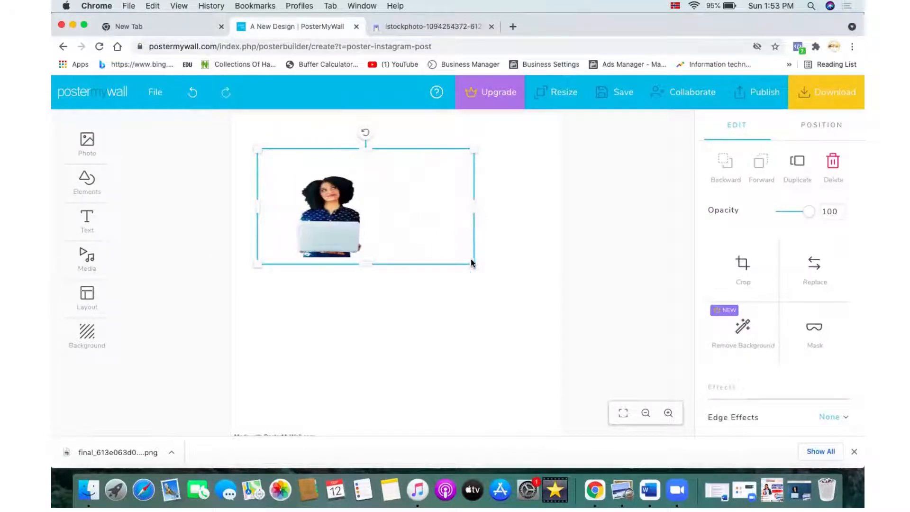
pyautogui.moveTo(479, 279); pyautogui.dragTo(549, 308)
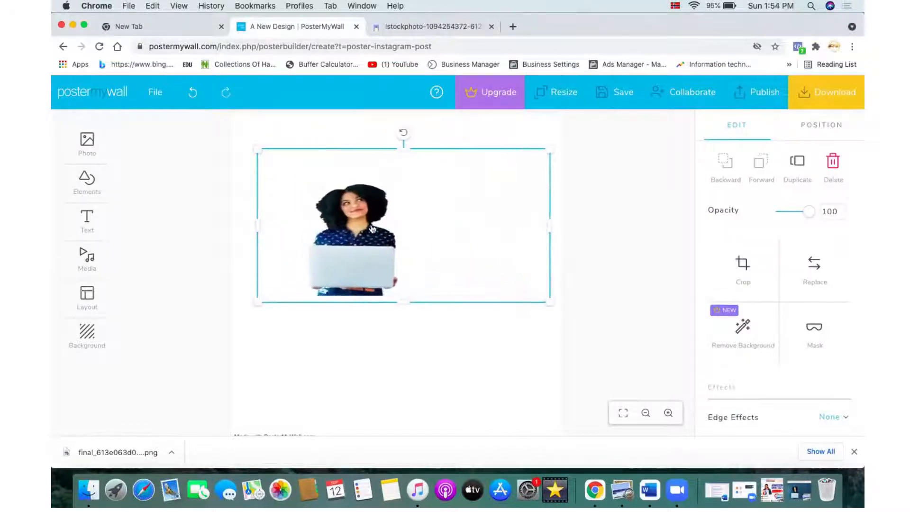
pyautogui.moveTo(371, 228); pyautogui.dragTo(345, 247)
pyautogui.moveTo(374, 169); pyautogui.dragTo(370, 135)
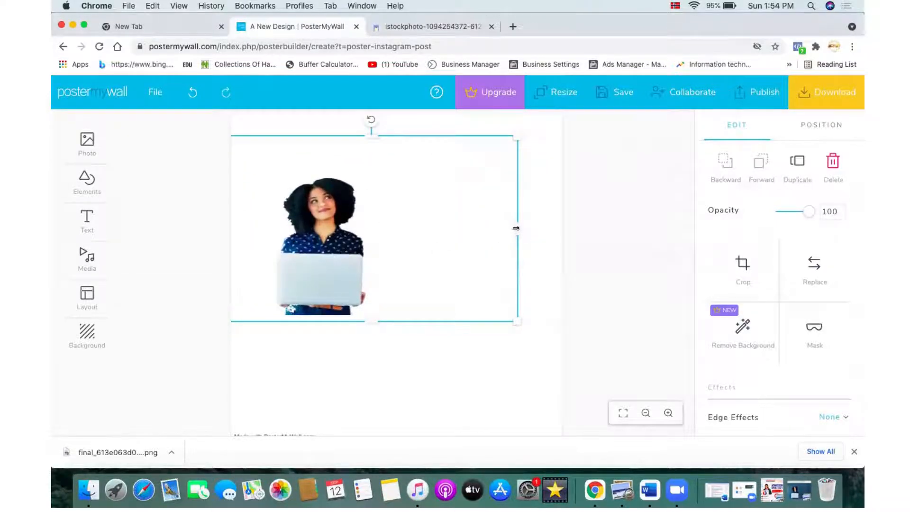
pyautogui.moveTo(515, 228); pyautogui.dragTo(618, 260)
pyautogui.click(618, 260)
pyautogui.moveTo(400, 269); pyautogui.dragTo(362, 291)
pyautogui.moveTo(384, 343); pyautogui.dragTo(384, 385)
pyautogui.moveTo(339, 347); pyautogui.dragTo(321, 329)
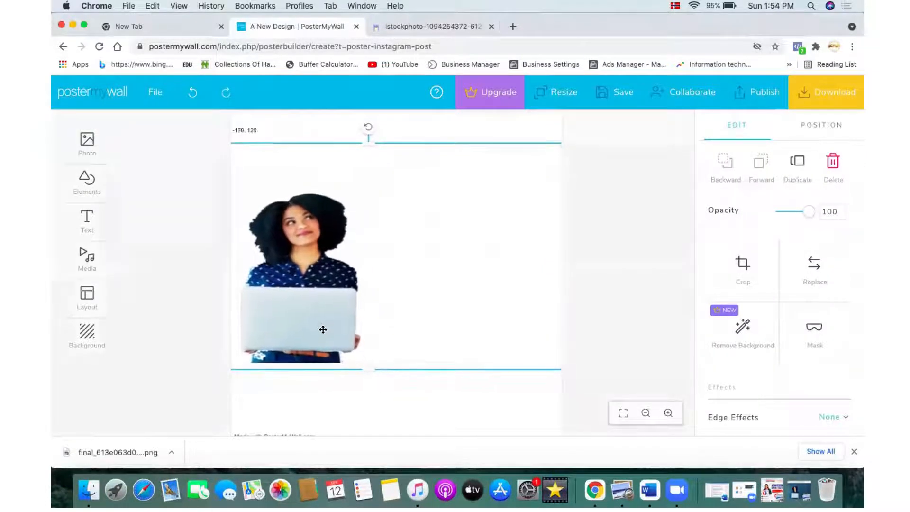
# Step: Examine the reference ACOSAT admission poster image in Preview
pyautogui.click(430, 418)
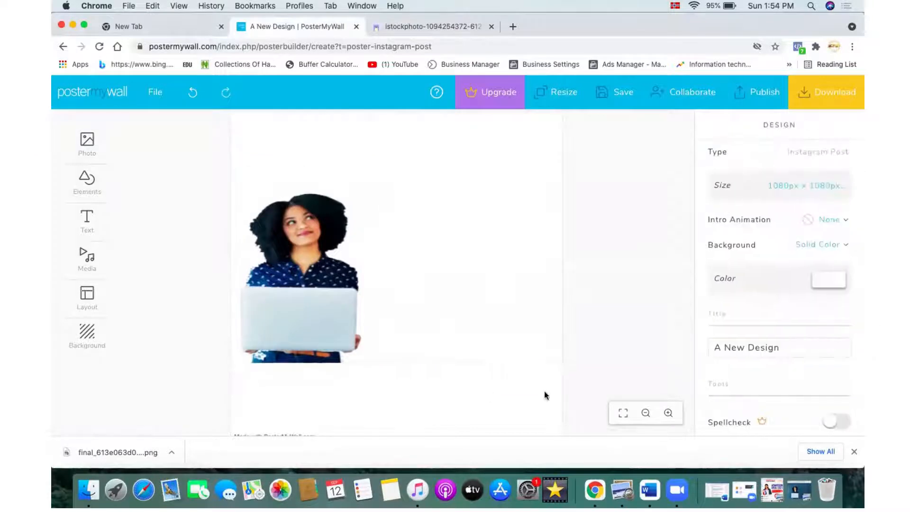
pyautogui.click(459, 368)
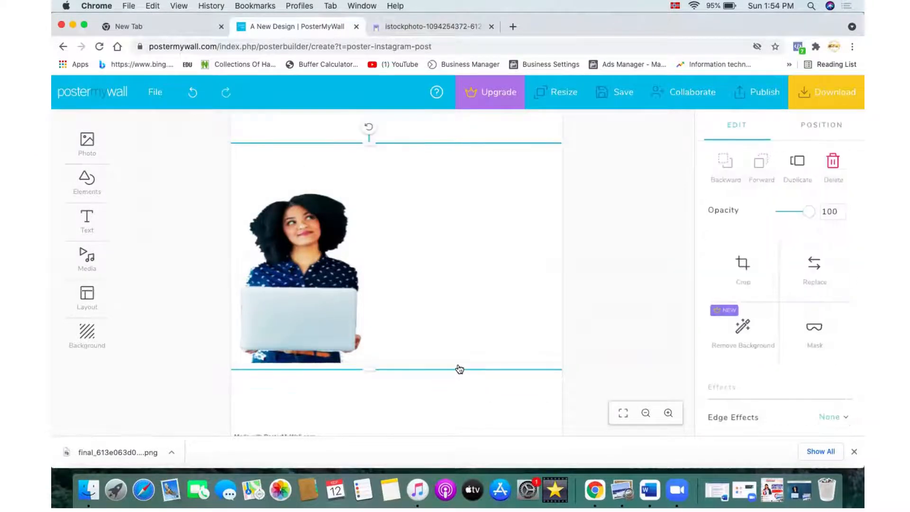
pyautogui.click(773, 488)
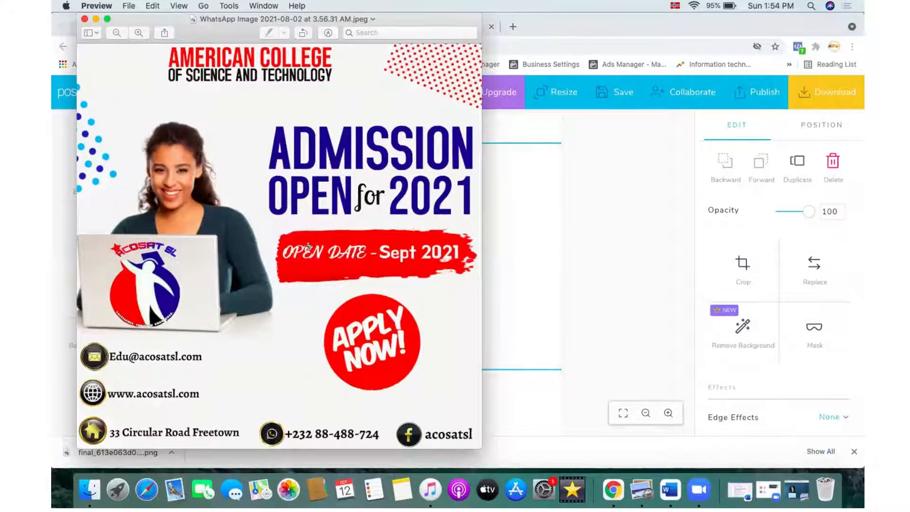
pyautogui.click(95, 19)
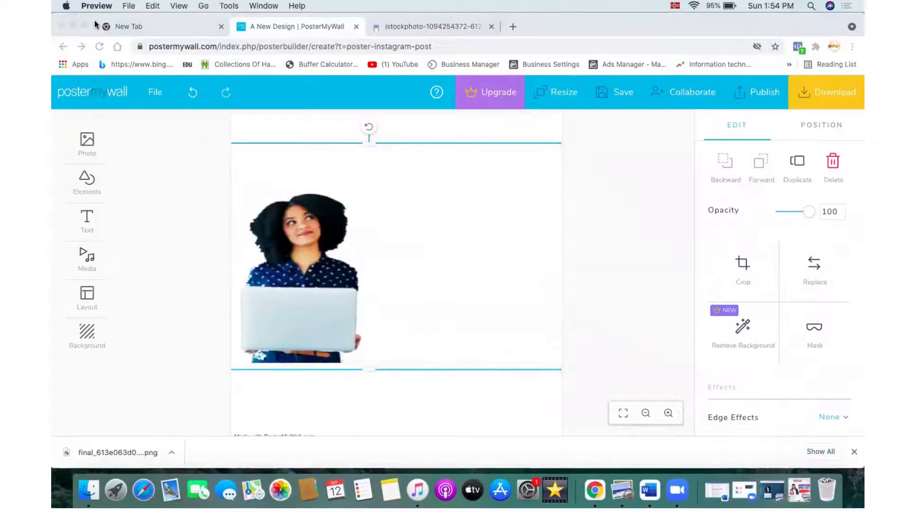
# Step: Stretch the photo's frame upward toward the top edge of the canvas
pyautogui.click(369, 139)
pyautogui.click(366, 275)
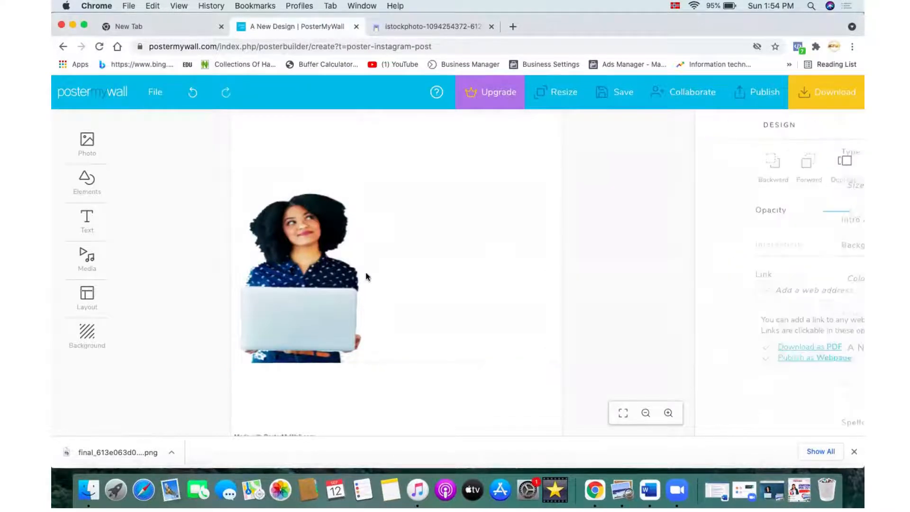
pyautogui.click(357, 175)
pyautogui.moveTo(366, 143); pyautogui.dragTo(367, 122)
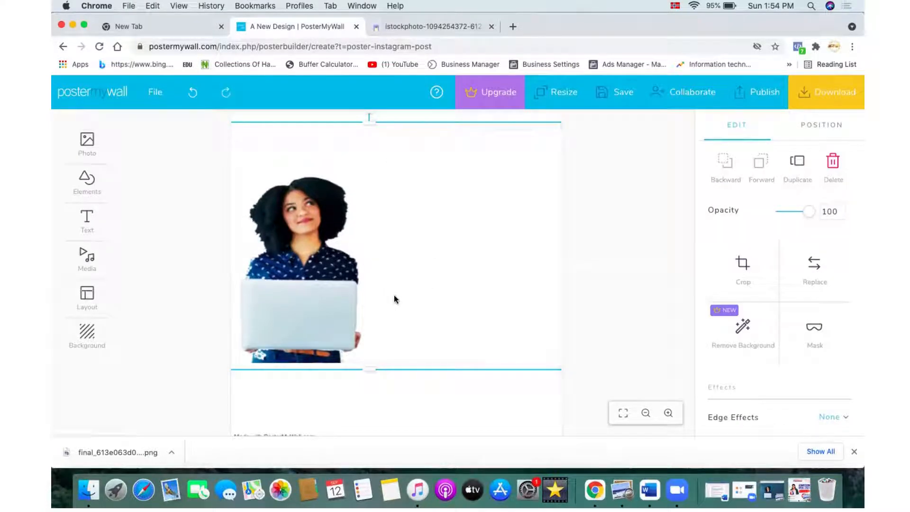
# Step: Open My Photos and browse the Downloads, Desktop and Documents folders for an image to upload, then cancel
pyautogui.click(87, 152)
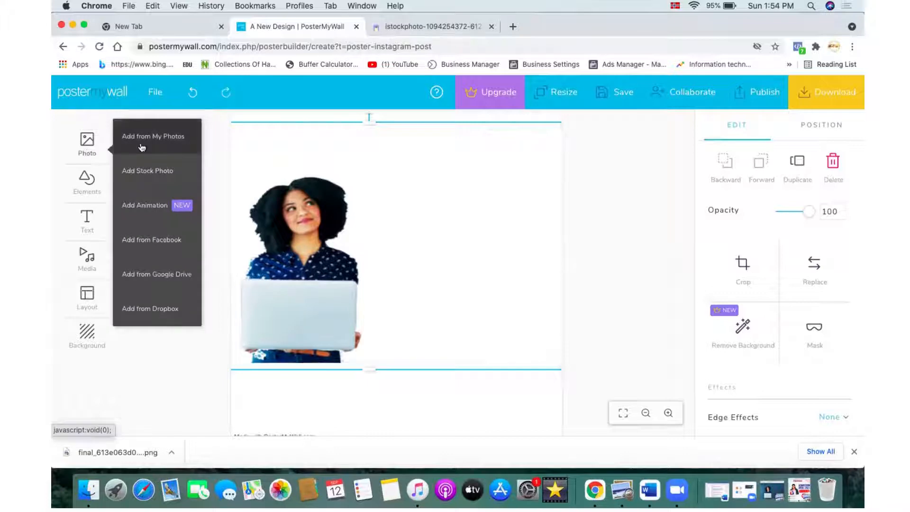
pyautogui.click(174, 139)
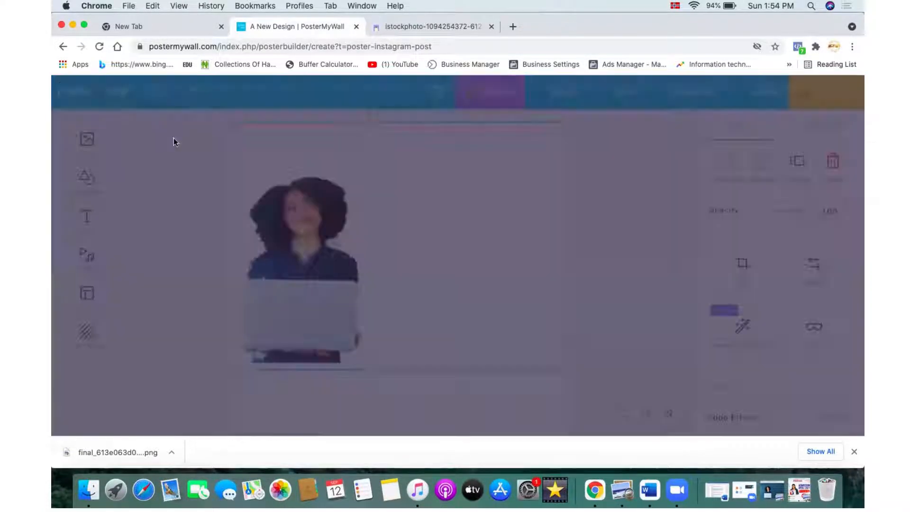
pyautogui.click(137, 166)
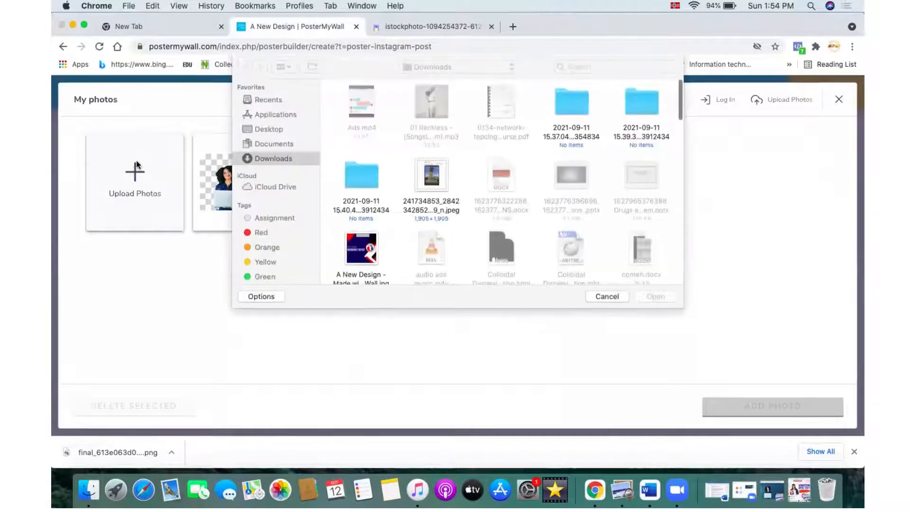
pyautogui.scroll(-3, 507, 189)
pyautogui.scroll(-10, 509, 193)
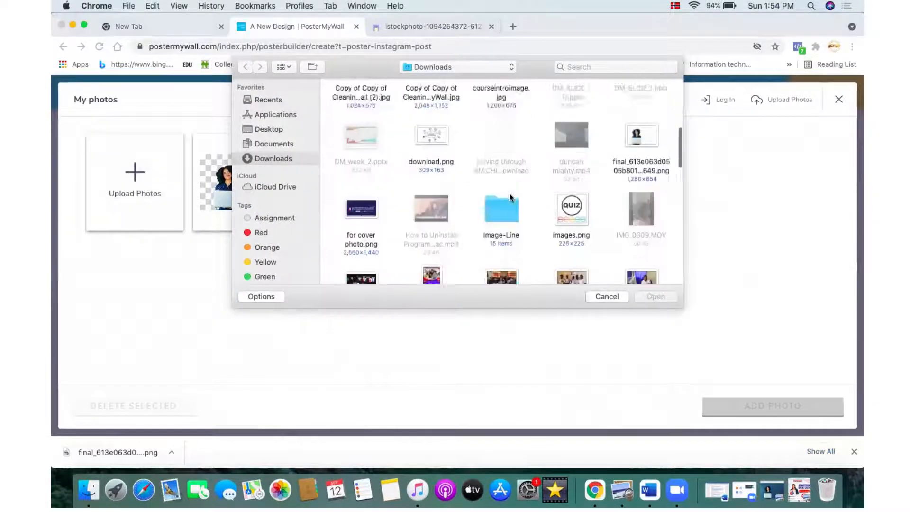
pyautogui.scroll(-10, 509, 197)
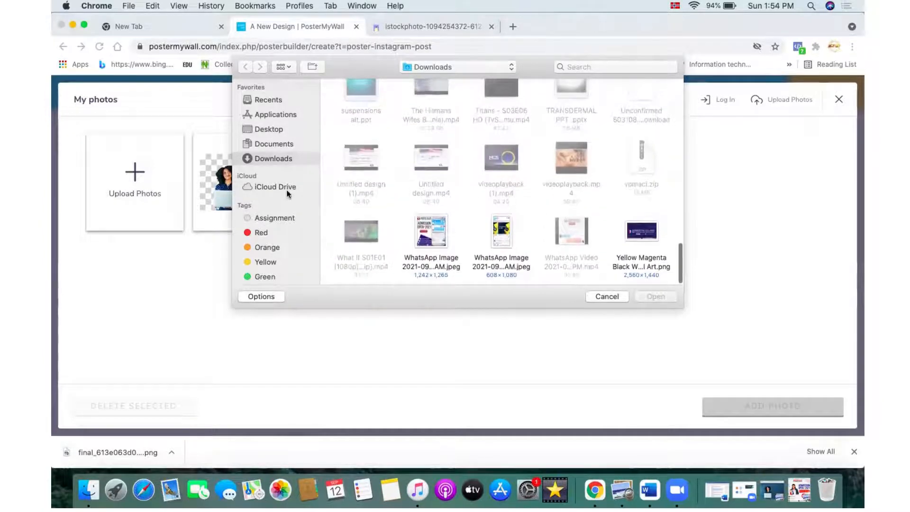
pyautogui.click(273, 129)
pyautogui.scroll(-5, 461, 192)
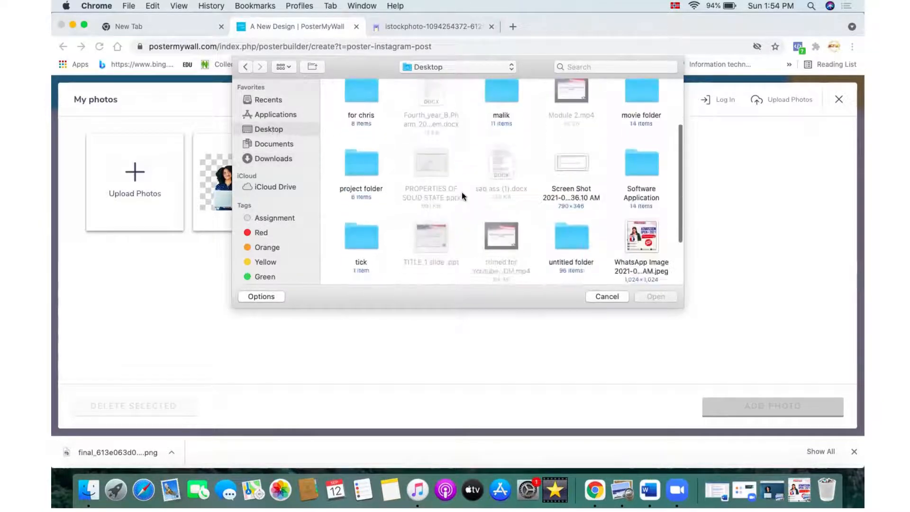
pyautogui.scroll(5, 461, 192)
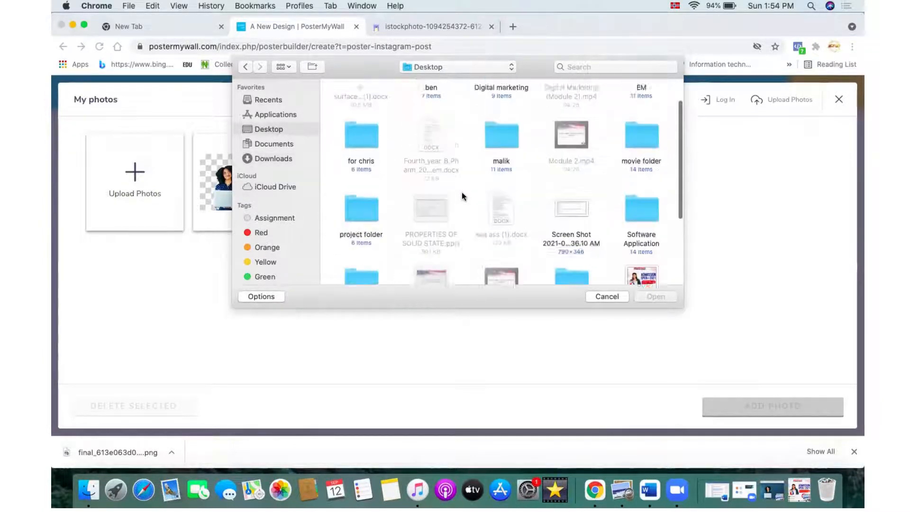
pyautogui.click(273, 159)
pyautogui.scroll(-5, 426, 209)
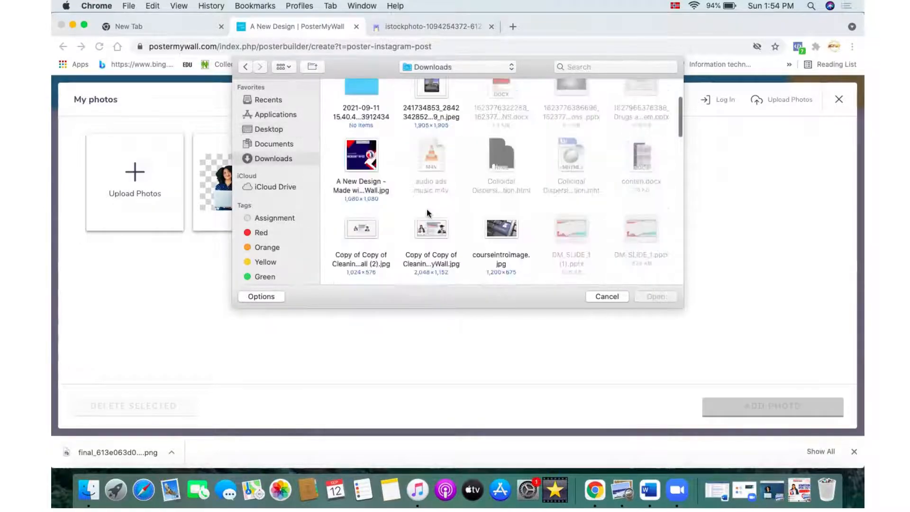
pyautogui.scroll(-5, 426, 208)
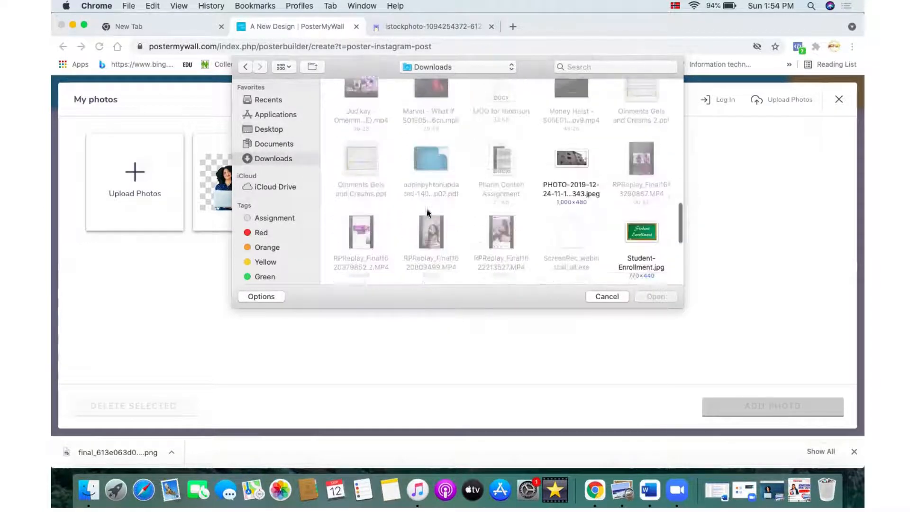
pyautogui.click(273, 144)
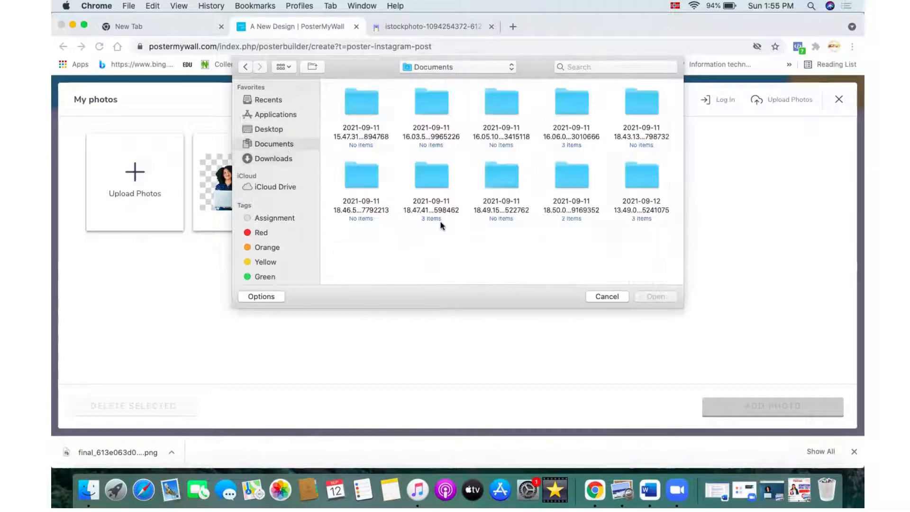
pyautogui.click(284, 156)
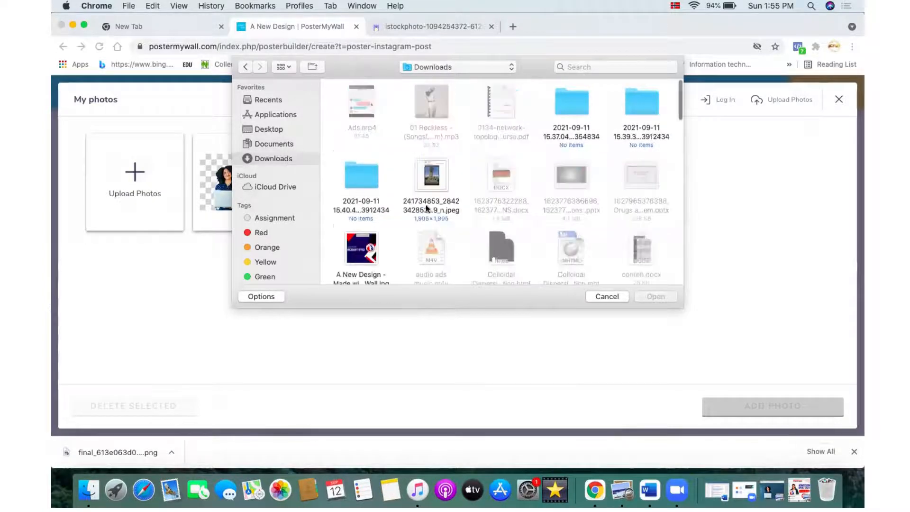
pyautogui.scroll(-10, 426, 203)
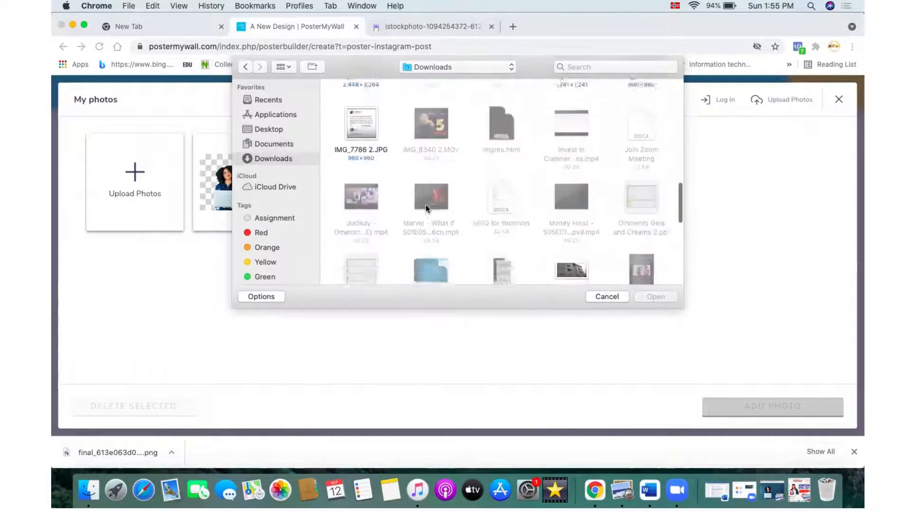
pyautogui.scroll(-10, 425, 206)
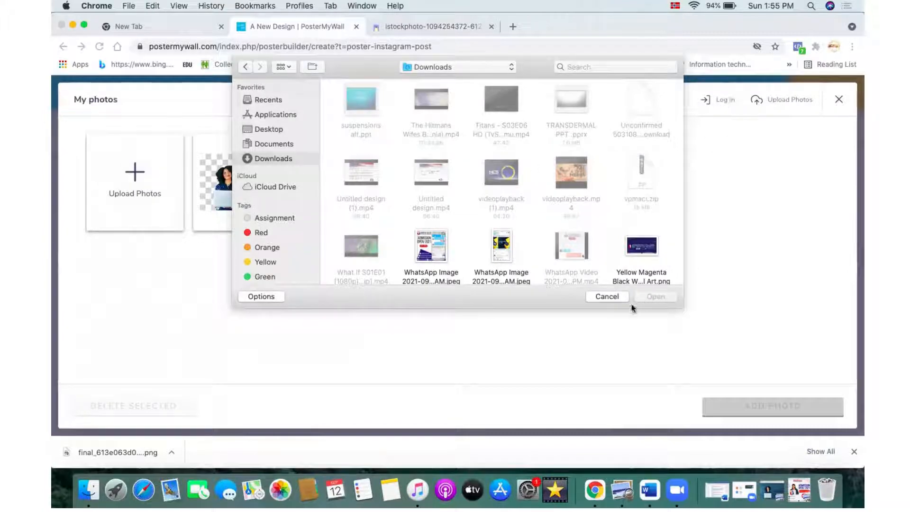
pyautogui.click(615, 296)
# Step: Log in to PosterMyWall with a Facebook account after dismissing the Google login error
pyautogui.click(711, 102)
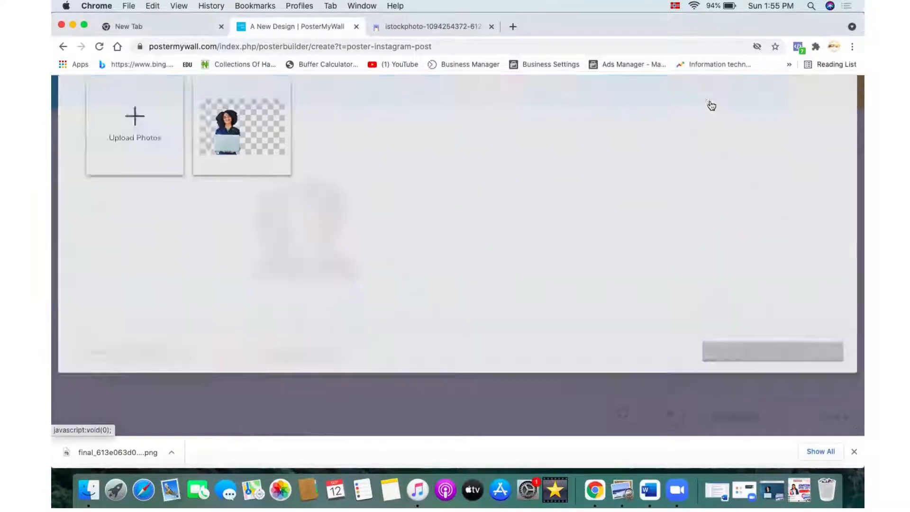
pyautogui.click(450, 190)
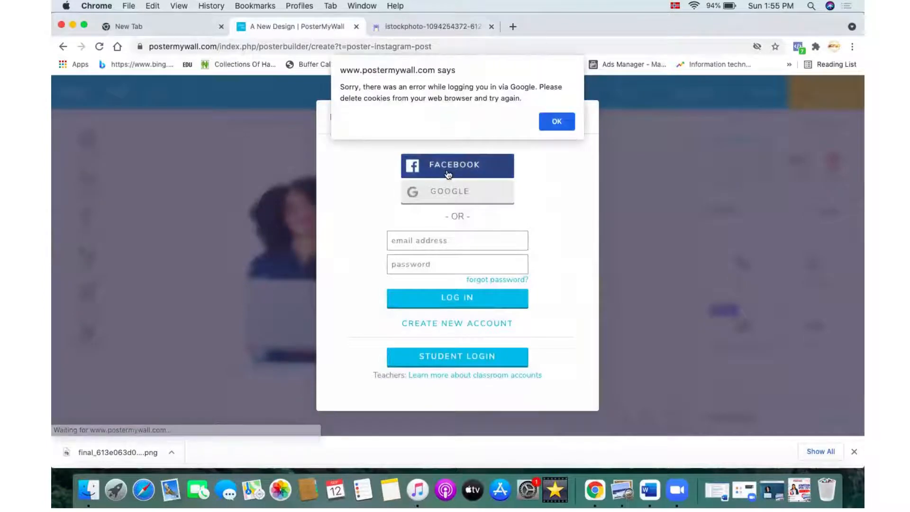
pyautogui.click(552, 130)
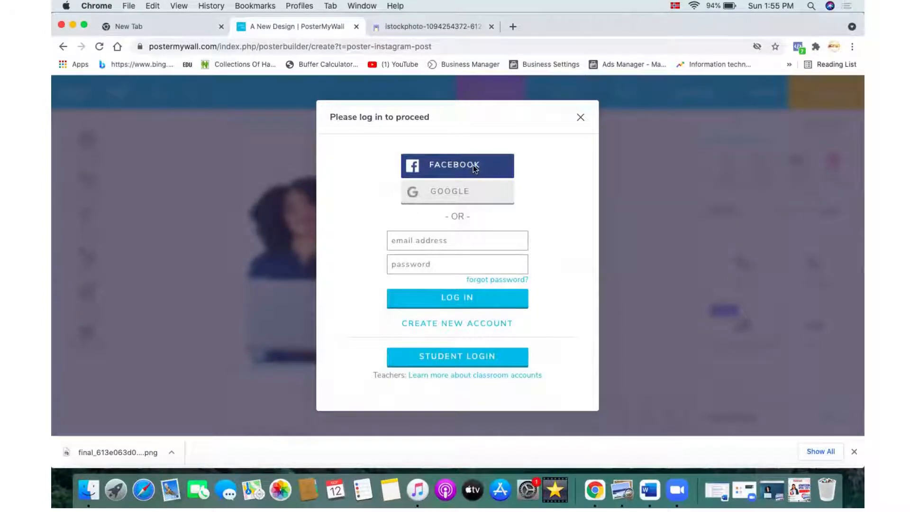
pyautogui.click(473, 166)
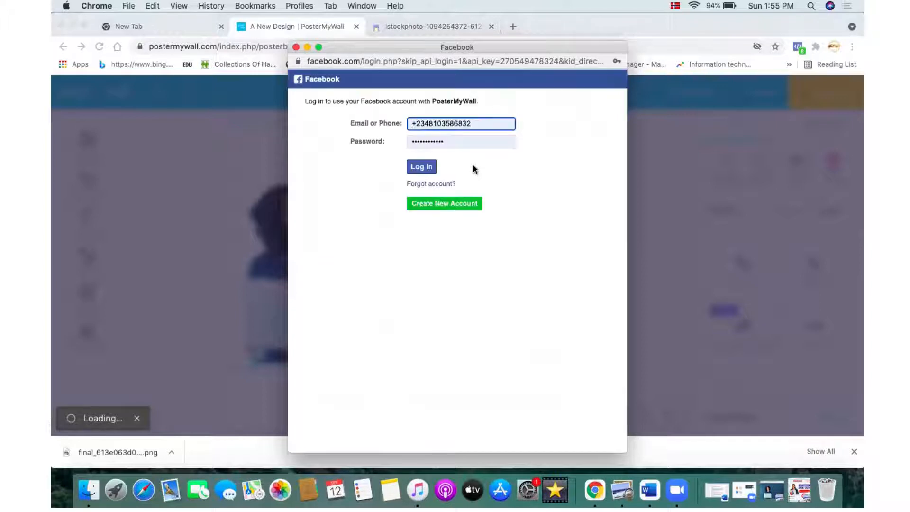
pyautogui.click(420, 168)
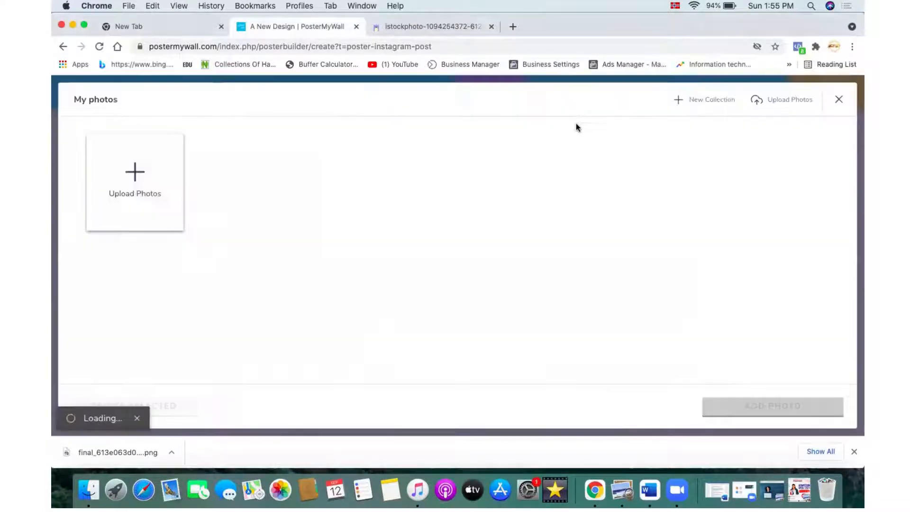
# Step: Scroll through My Photos and add the ACOSAT SL logo to the design
pyautogui.scroll(-2, 514, 268)
pyautogui.scroll(-5, 514, 269)
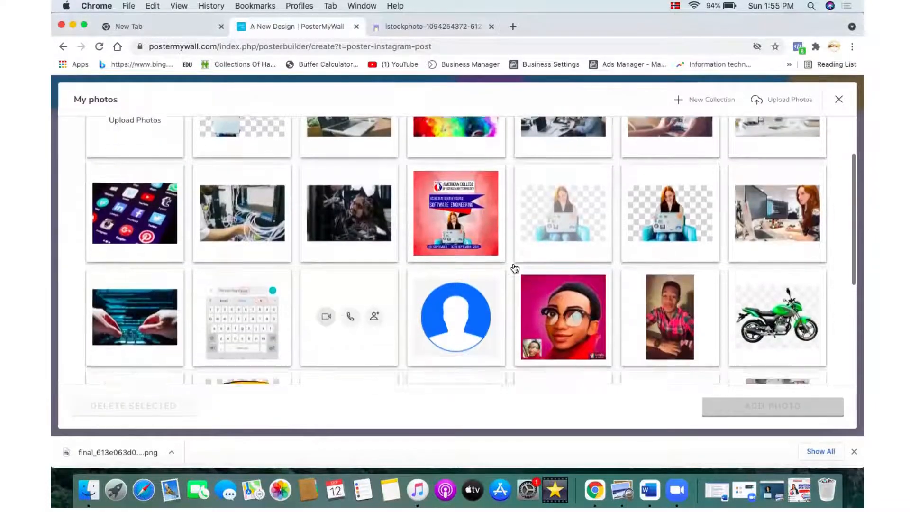
pyautogui.scroll(-15, 514, 269)
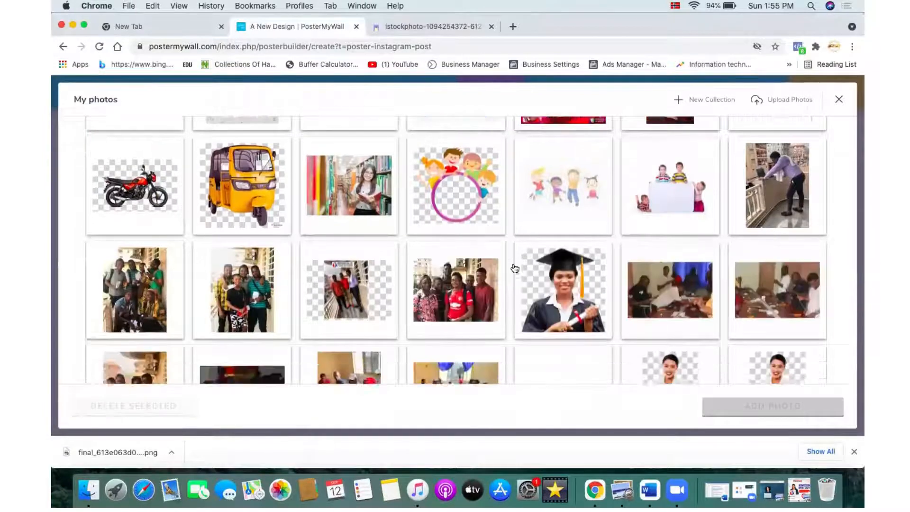
pyautogui.scroll(-2, 515, 268)
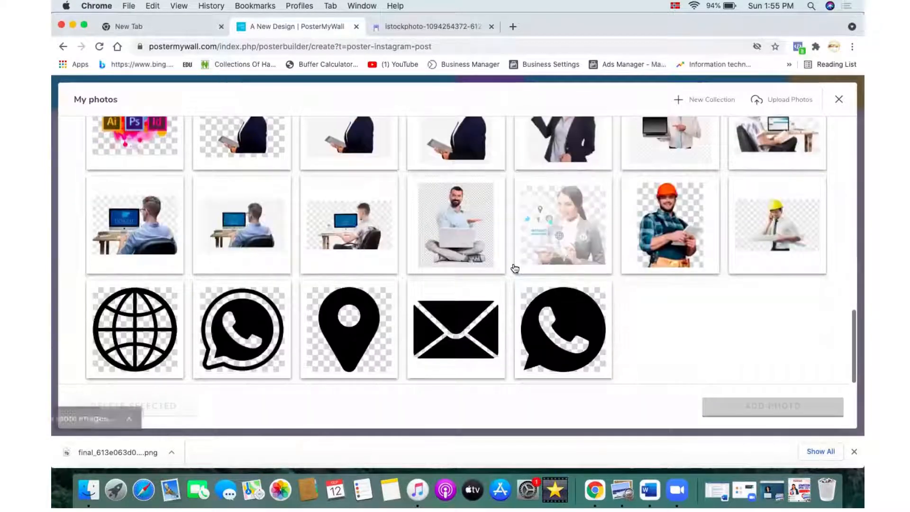
pyautogui.scroll(-15, 542, 314)
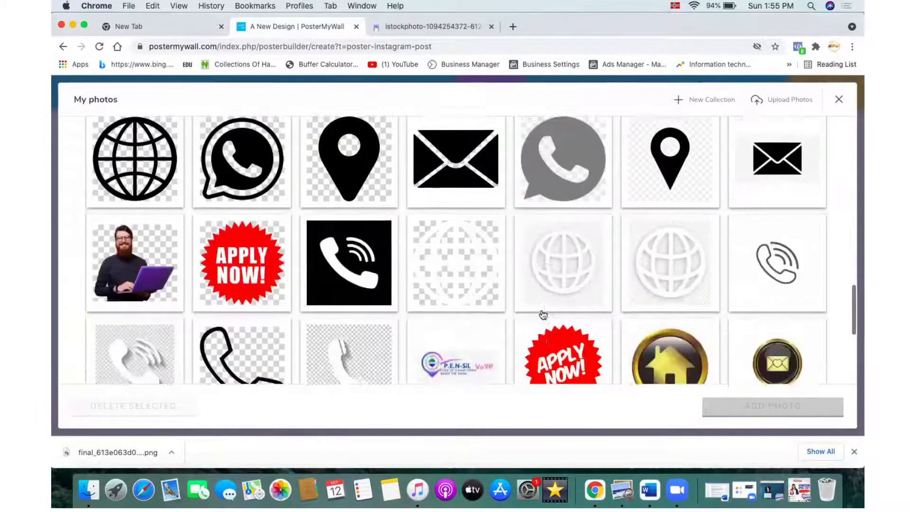
pyautogui.scroll(-9, 543, 314)
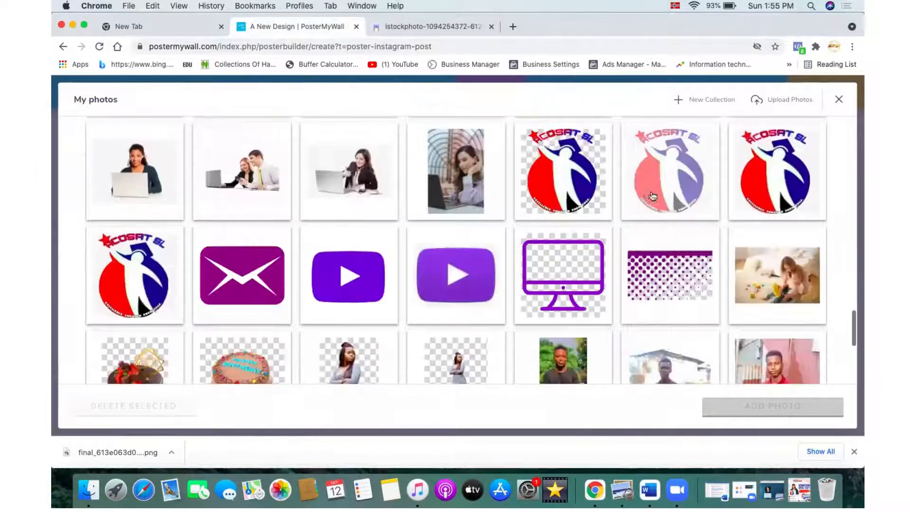
pyautogui.click(533, 186)
pyautogui.click(745, 407)
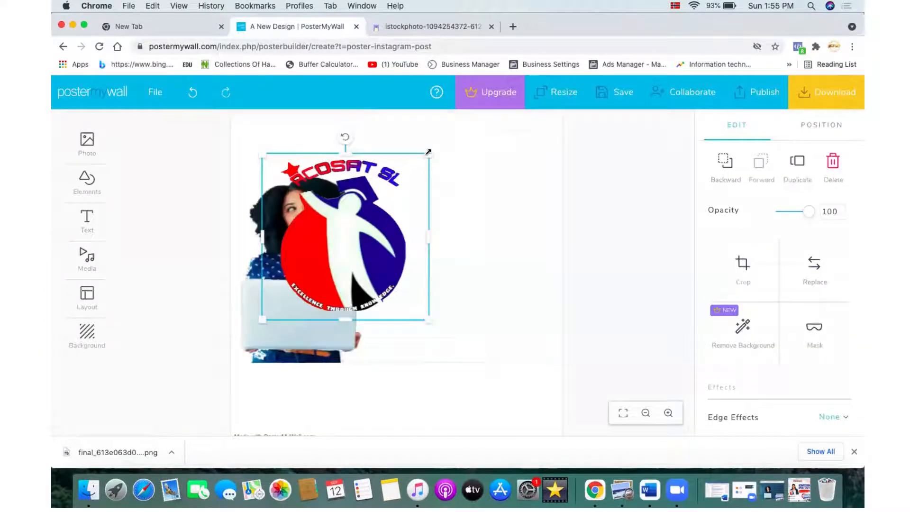
# Step: Shrink the ACOSAT logo and place it on the laptop held by the woman
pyautogui.moveTo(426, 159); pyautogui.dragTo(368, 260)
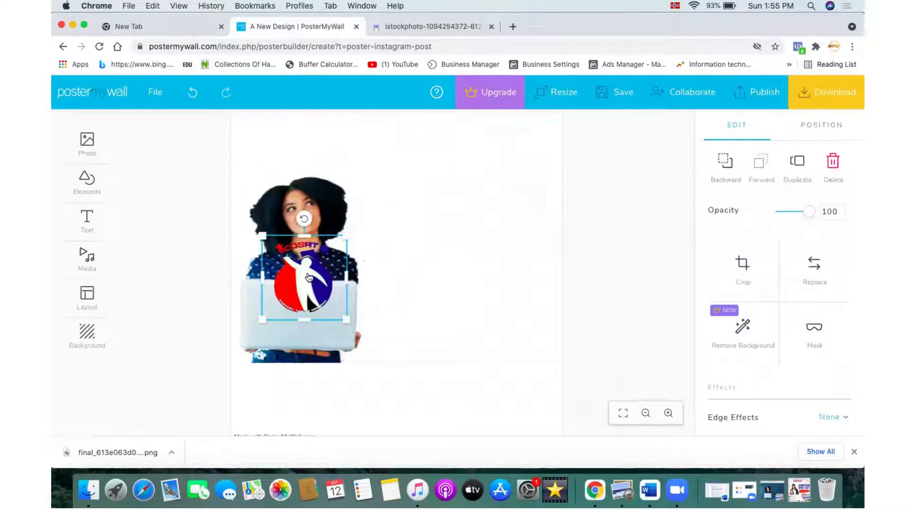
pyautogui.moveTo(303, 217); pyautogui.dragTo(301, 311)
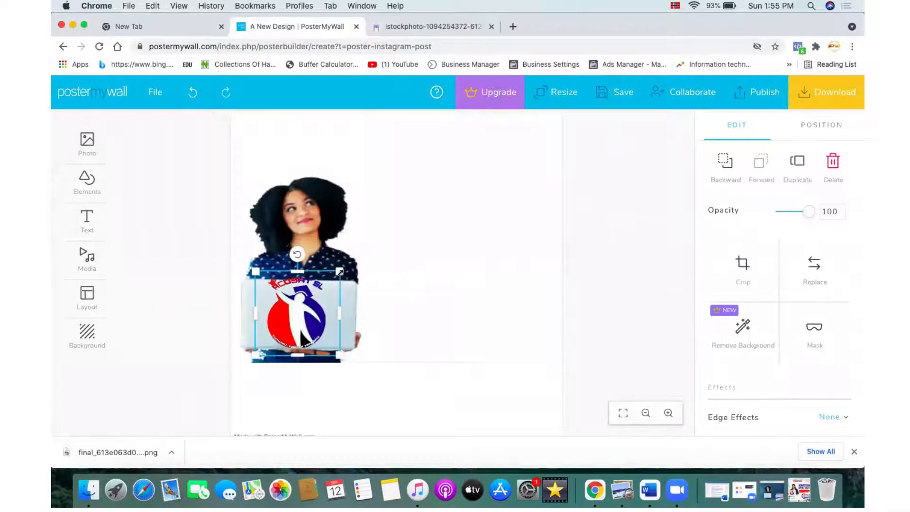
pyautogui.click(430, 292)
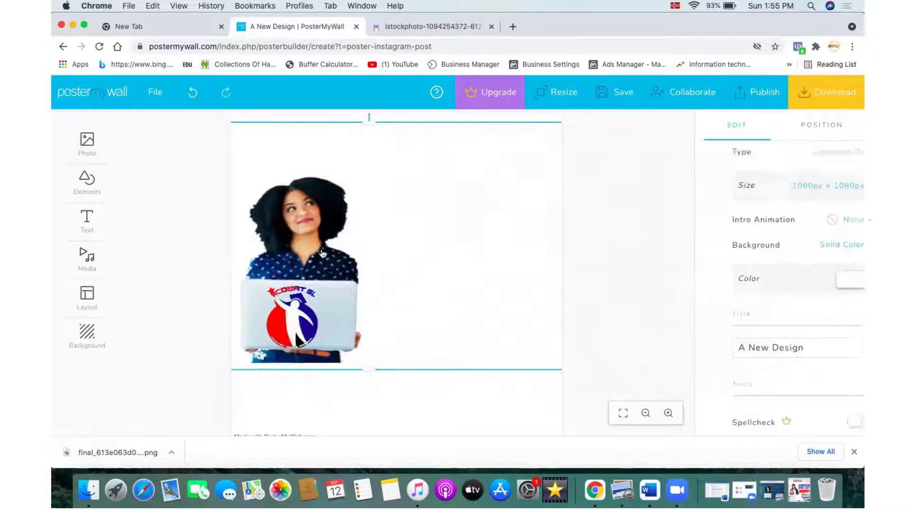
# Step: Enlarge the woman photo and reposition it along the canvas's left side
pyautogui.moveTo(322, 254); pyautogui.dragTo(417, 258)
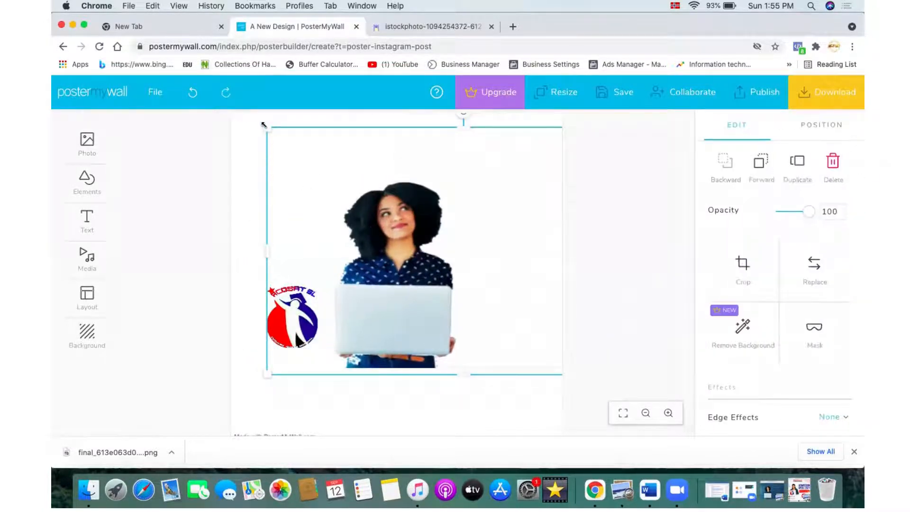
pyautogui.moveTo(264, 125); pyautogui.dragTo(218, 121)
pyautogui.moveTo(360, 198); pyautogui.dragTo(297, 203)
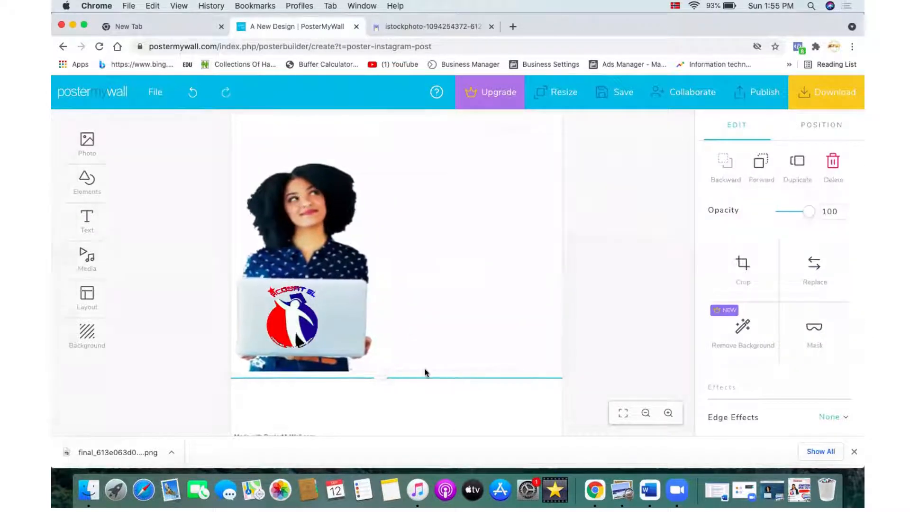
pyautogui.click(474, 398)
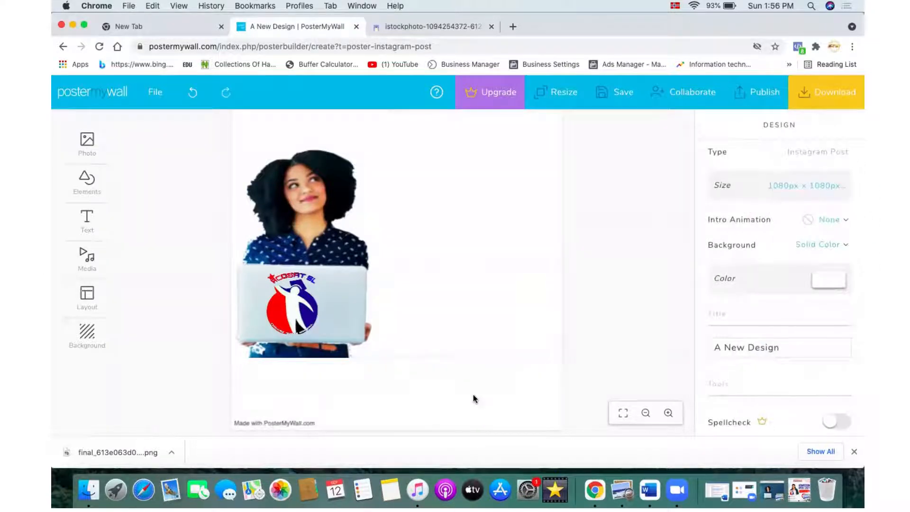
# Step: Check the reference ACOSAT admission poster in Preview
pyautogui.click(799, 488)
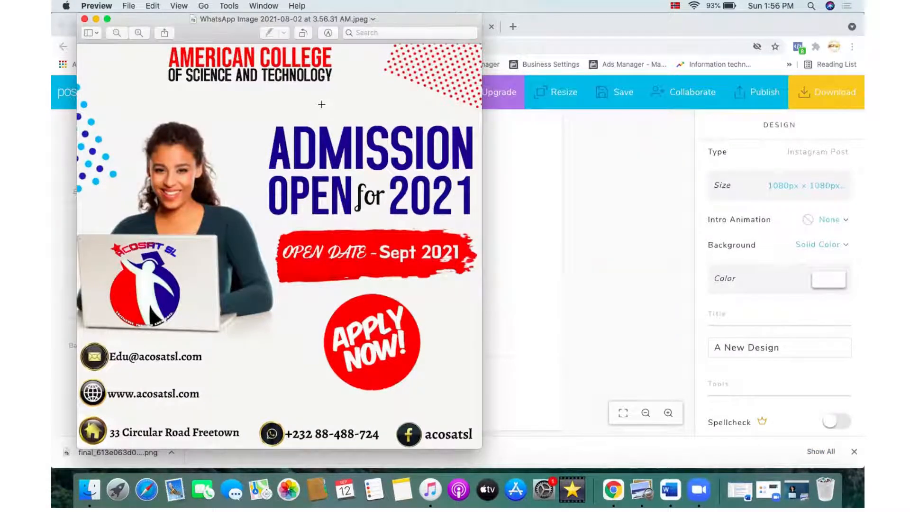
pyautogui.click(96, 19)
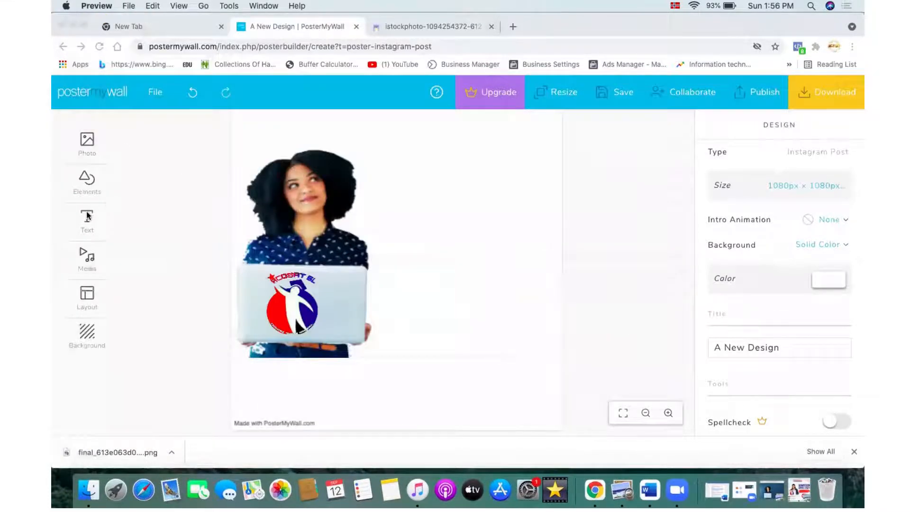
# Step: Move the woman photo and the ACOSAT logo slightly lower on the canvas
pyautogui.click(323, 208)
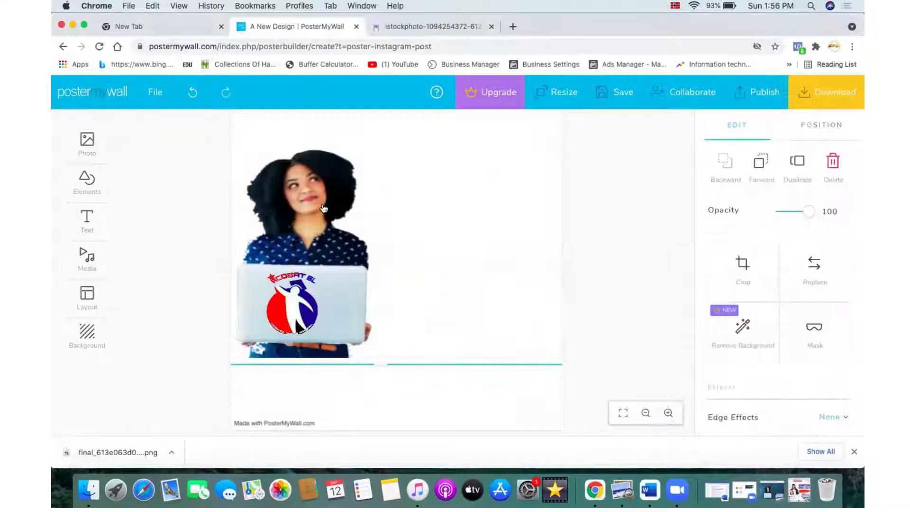
pyautogui.moveTo(324, 209); pyautogui.dragTo(323, 233)
pyautogui.moveTo(293, 308); pyautogui.dragTo(291, 338)
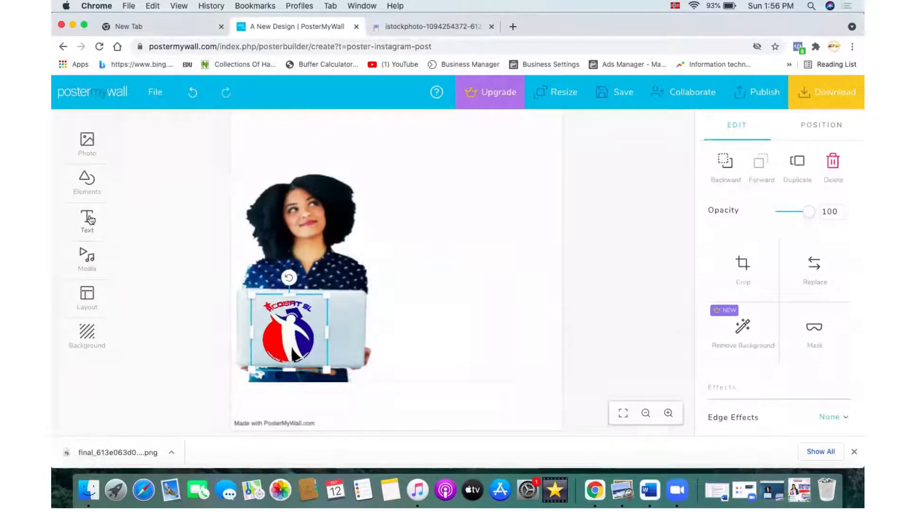
# Step: Add a new text box to the design
pyautogui.moveTo(87, 219)
pyautogui.click(164, 207)
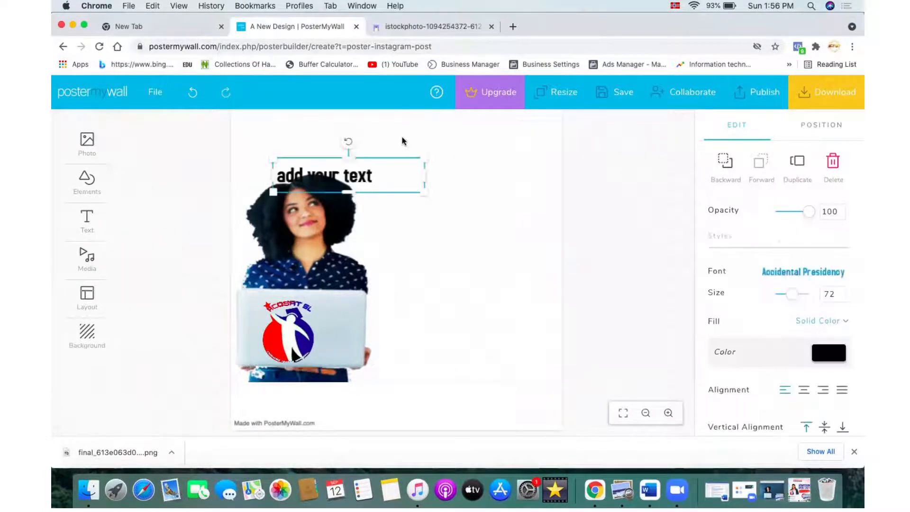
# Step: Replace the new text box's placeholder with AMERICAN COLLEGE
pyautogui.click(392, 170)
pyautogui.click(374, 181)
pyautogui.press('super+a')
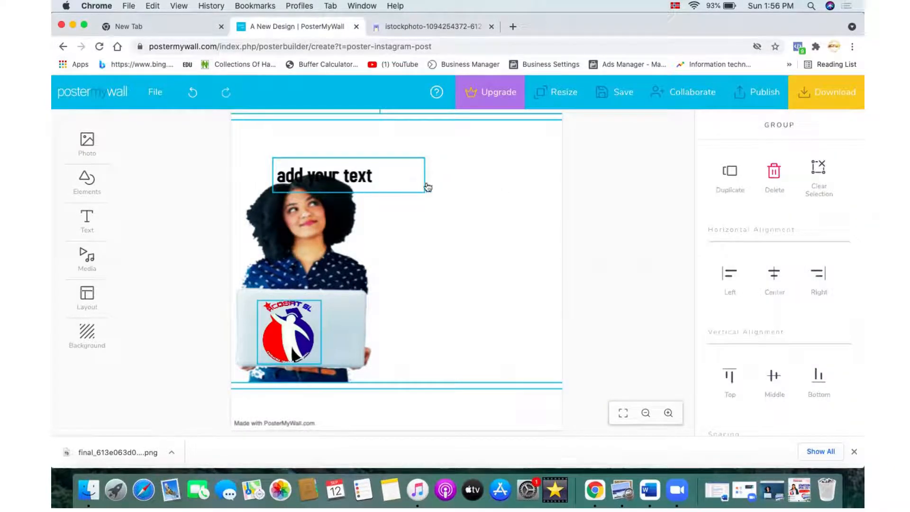
pyautogui.click(604, 193)
pyautogui.click(316, 181)
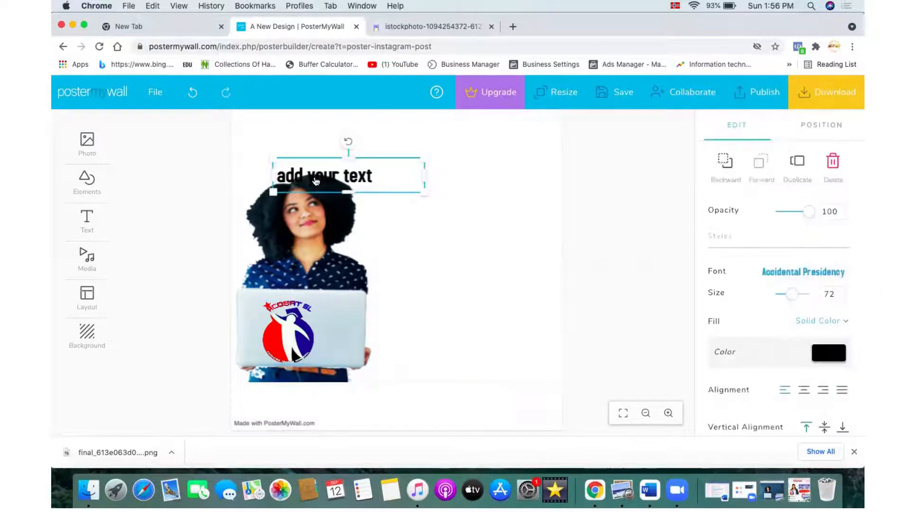
pyautogui.click(316, 180)
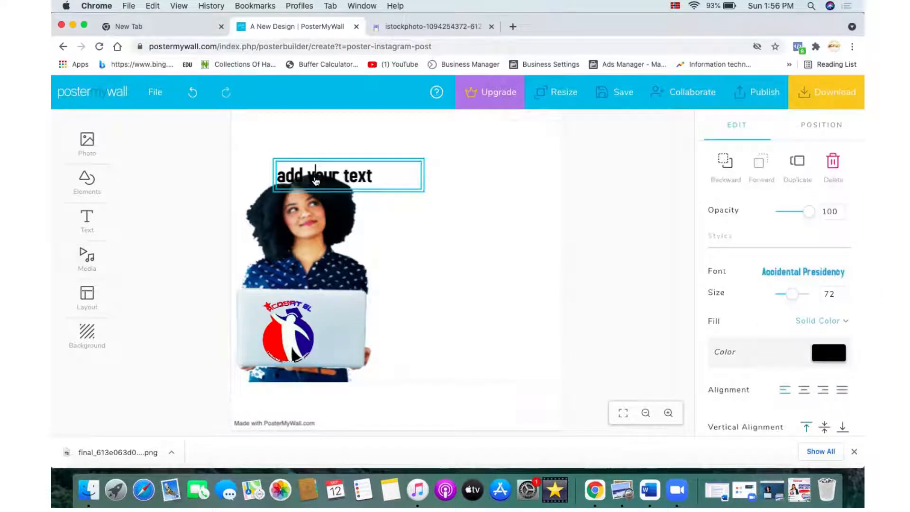
pyautogui.press('super+a')
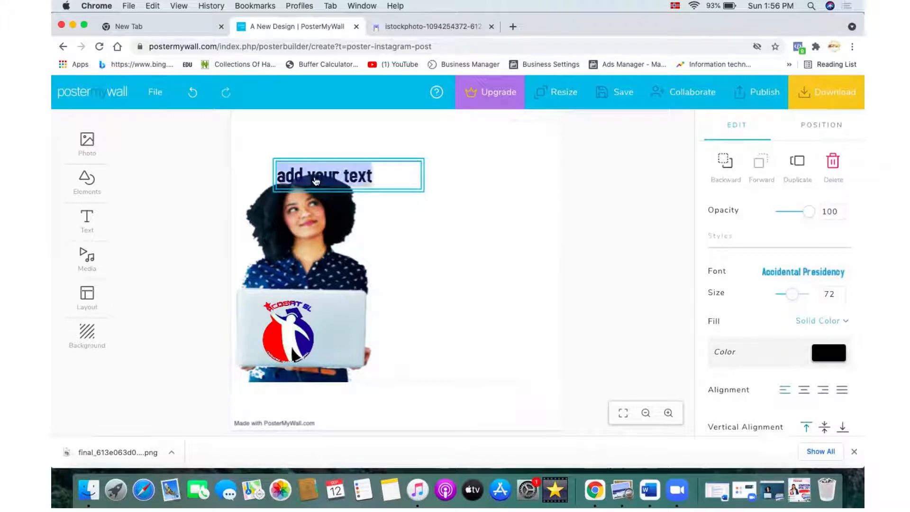
pyautogui.press('BackSpace')
pyautogui.write('AME')
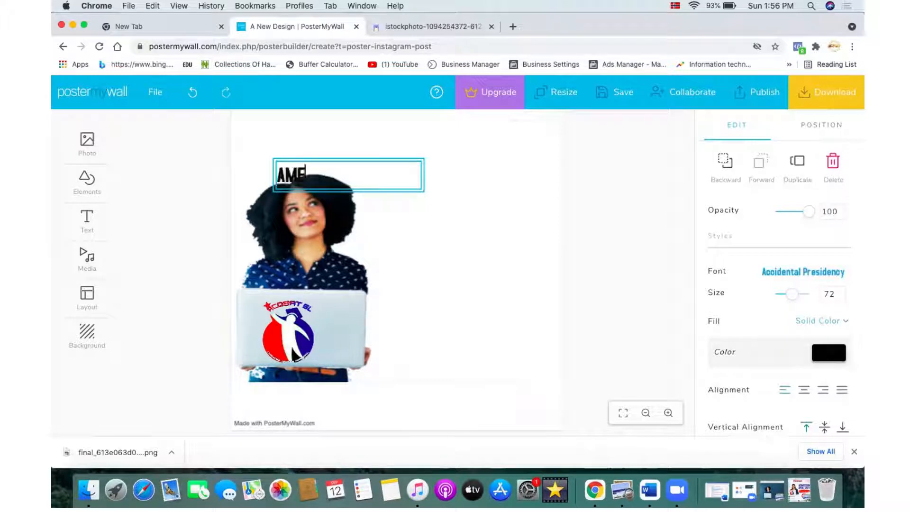
pyautogui.write('RICAN C')
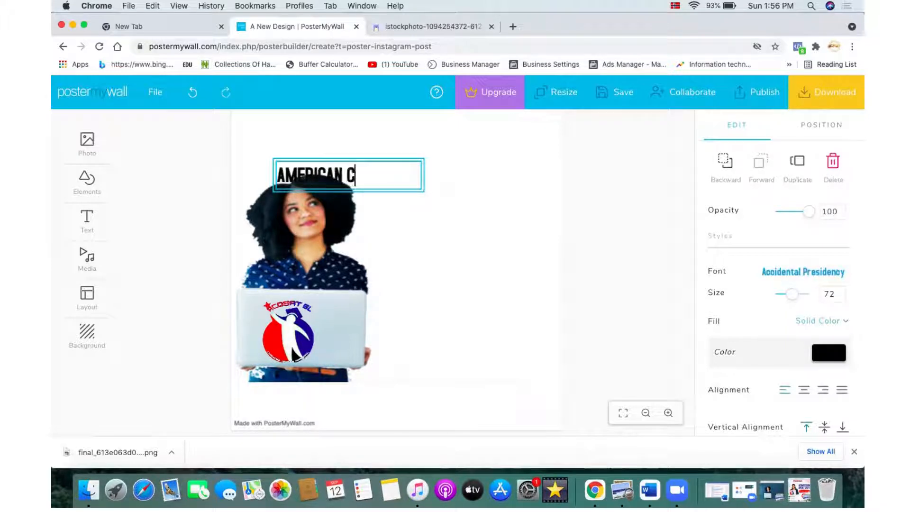
pyautogui.write('OLLEGE')
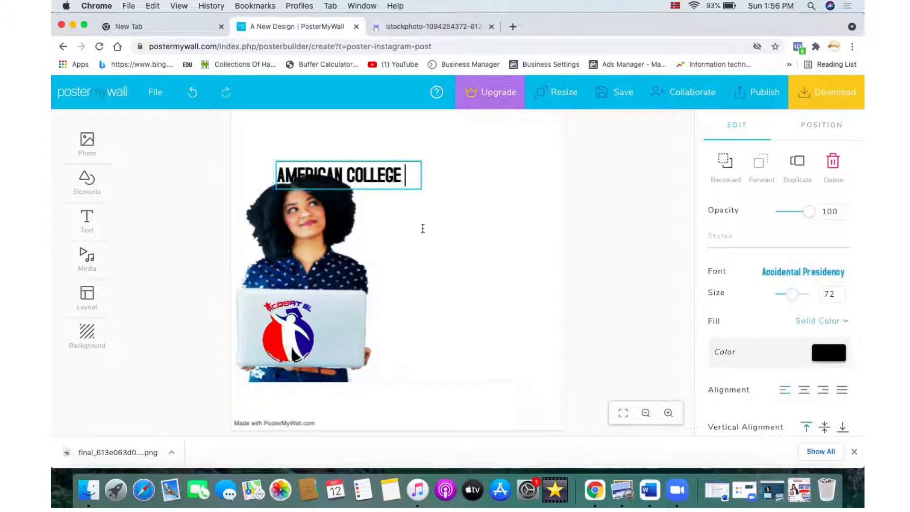
# Step: Move the AMERICAN COLLEGE text to the top centre of the canvas
pyautogui.click(422, 228)
pyautogui.moveTo(377, 173); pyautogui.dragTo(415, 142)
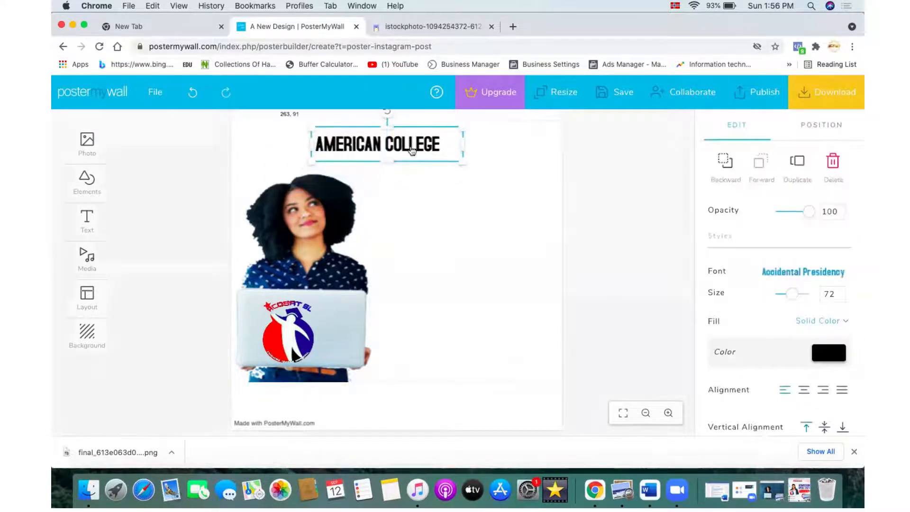
pyautogui.click(642, 410)
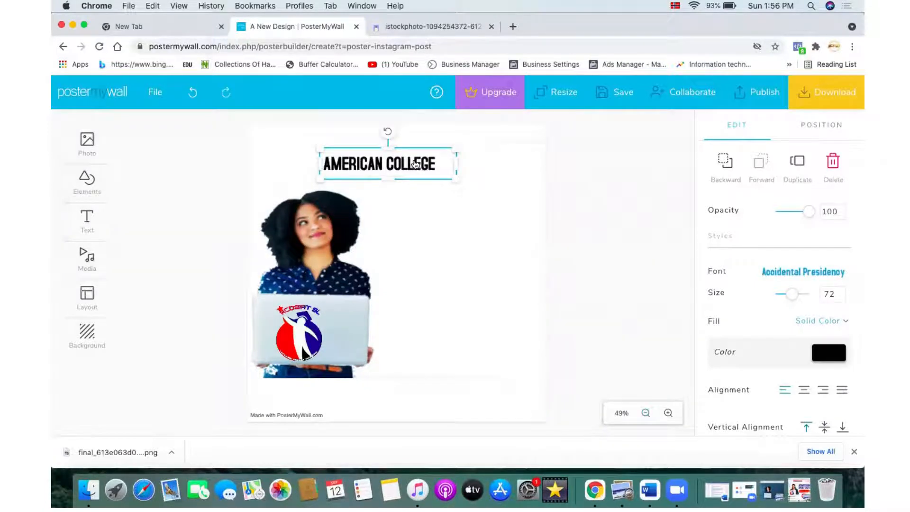
pyautogui.moveTo(415, 164); pyautogui.dragTo(443, 137)
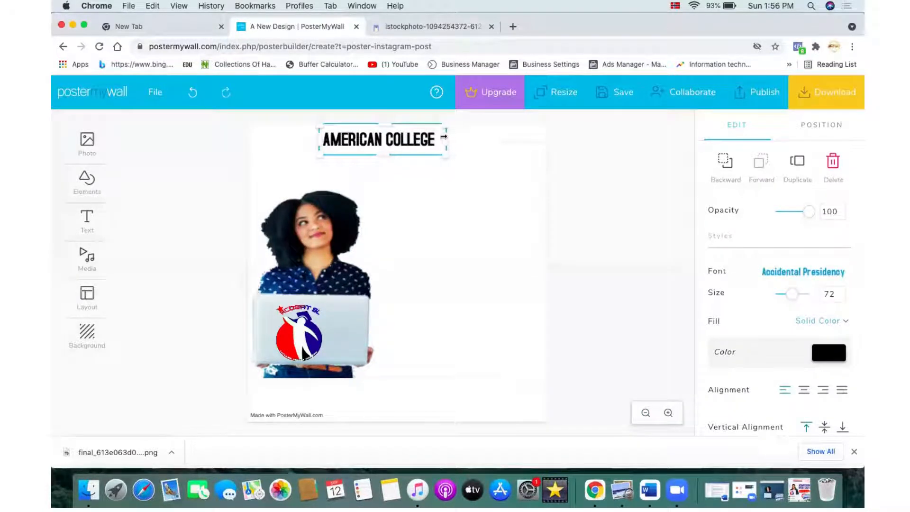
# Step: Increase the AMERICAN COLLEGE font size to 95 and widen its box so it stays on one line
pyautogui.click(840, 291)
pyautogui.click(839, 290)
pyautogui.click(839, 291)
pyautogui.click(839, 290)
pyautogui.click(839, 291)
pyautogui.click(839, 291)
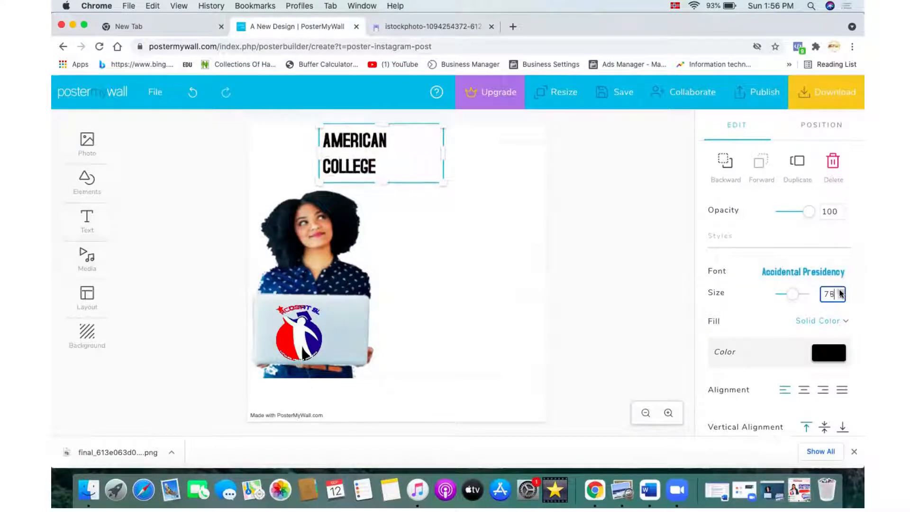
pyautogui.click(840, 291)
pyautogui.click(840, 290)
pyautogui.click(839, 291)
pyautogui.moveTo(441, 156); pyautogui.dragTo(473, 169)
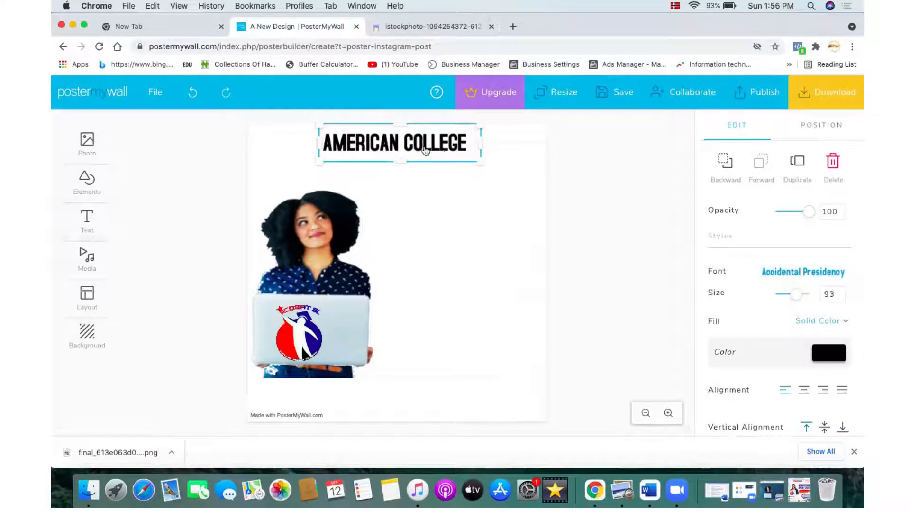
pyautogui.moveTo(425, 151)
pyautogui.mouseDown()
pyautogui.moveTo(414, 151)
pyautogui.moveTo(423, 141)
pyautogui.mouseUp()
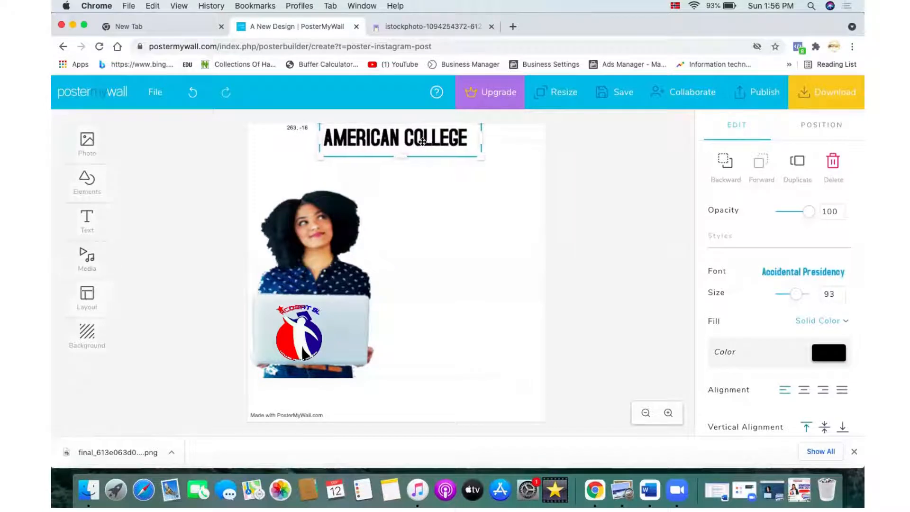
pyautogui.click(841, 292)
pyautogui.click(840, 292)
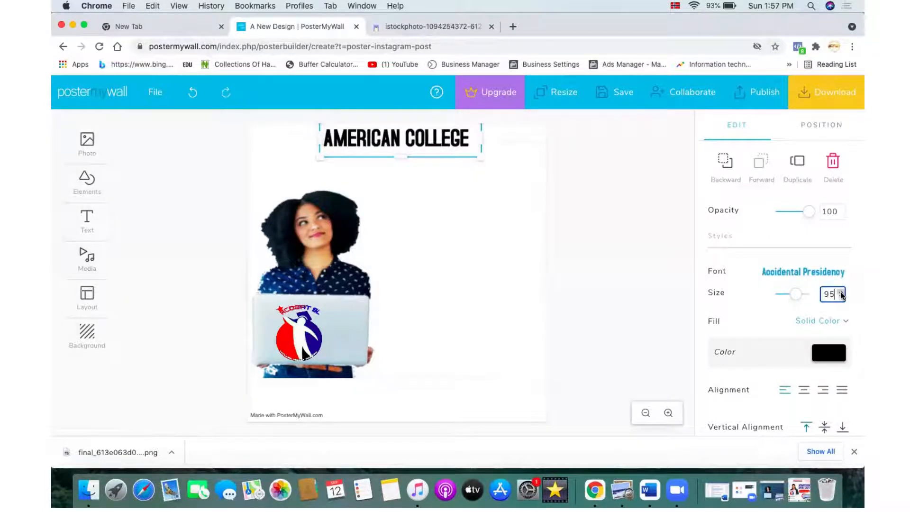
pyautogui.click(558, 299)
pyautogui.moveTo(422, 148); pyautogui.dragTo(424, 148)
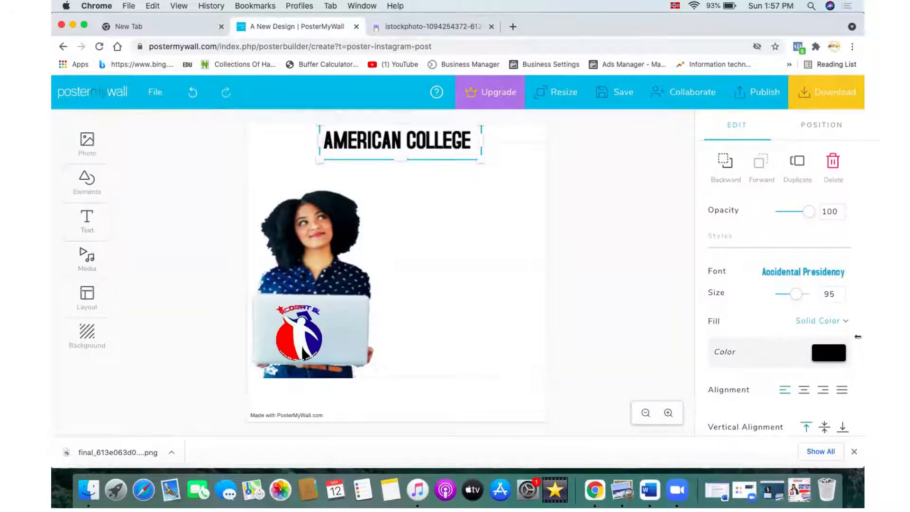
# Step: Change the AMERICAN COLLEGE text colour to red f50000
pyautogui.click(815, 358)
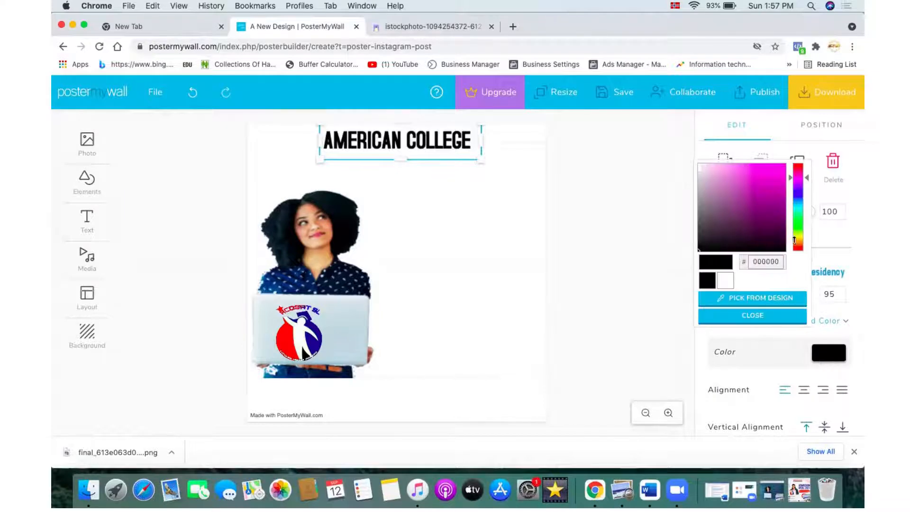
pyautogui.moveTo(795, 257); pyautogui.dragTo(796, 260)
pyautogui.moveTo(762, 172); pyautogui.dragTo(789, 166)
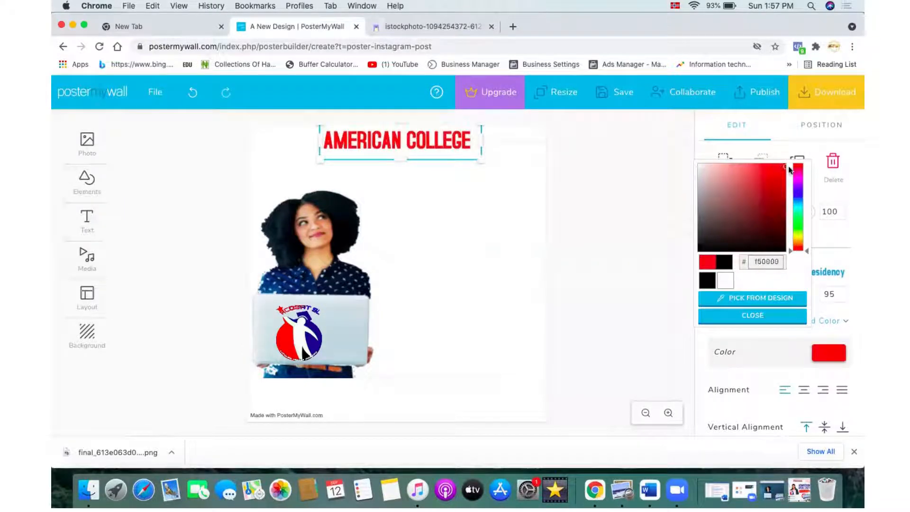
pyautogui.click(519, 227)
# Step: Pick the AMERICAN COLLEGE text colour from the logo's red with Pick from Design
pyautogui.click(442, 148)
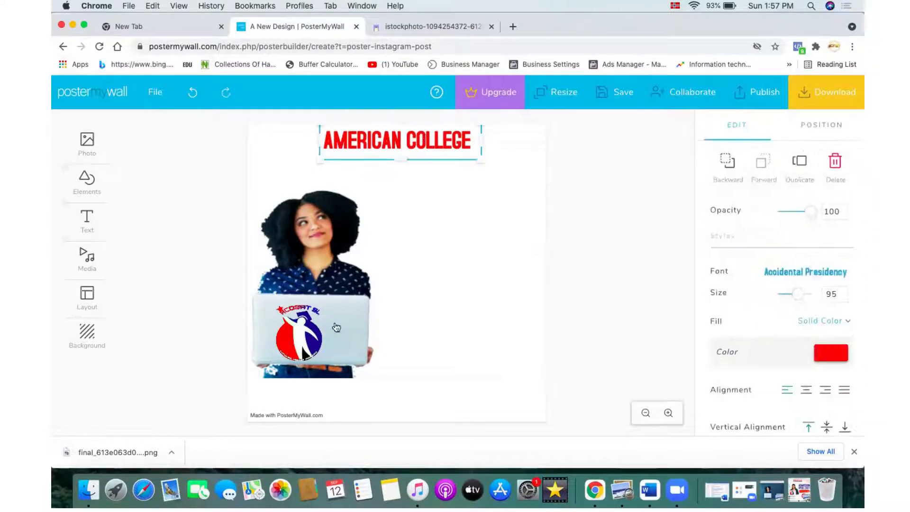
pyautogui.click(828, 352)
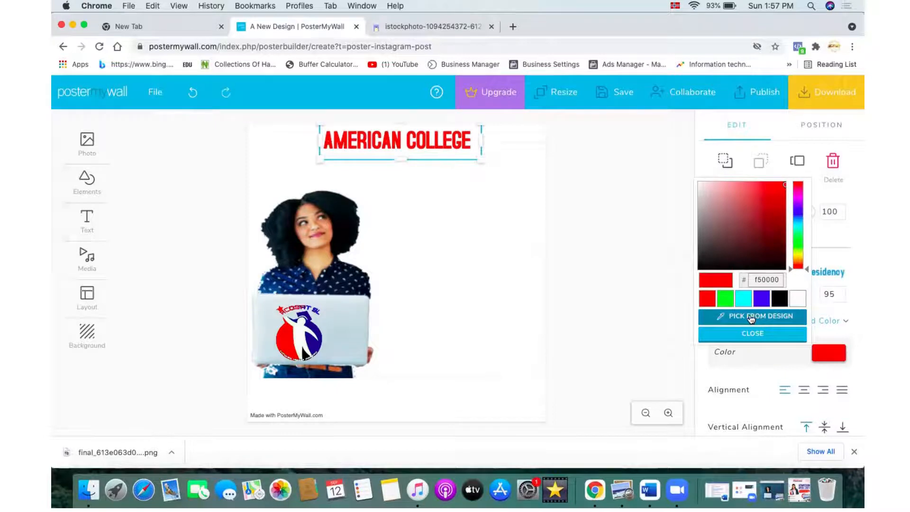
pyautogui.click(751, 317)
pyautogui.click(287, 345)
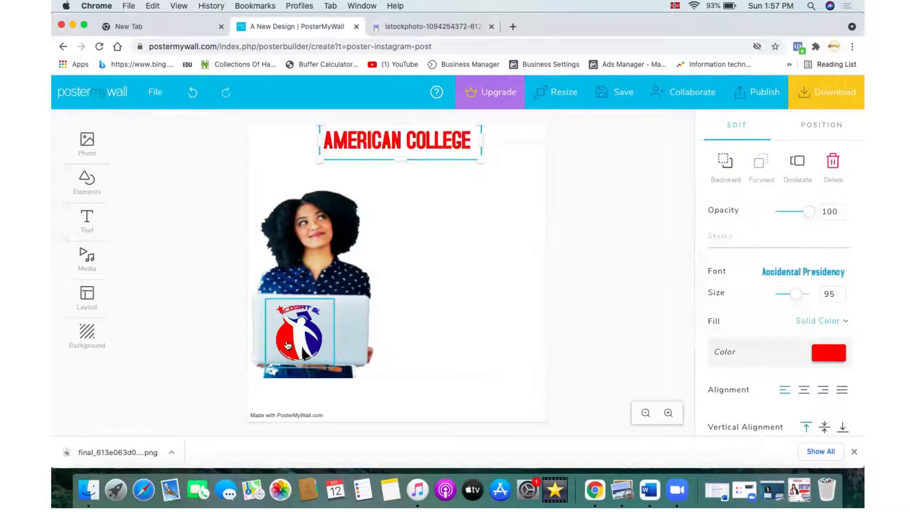
pyautogui.click(478, 308)
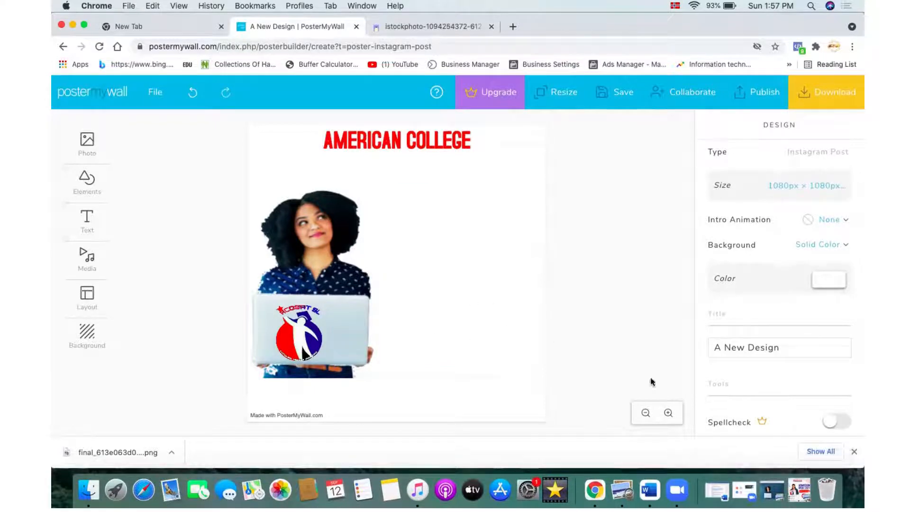
# Step: Check the reference admission poster in Preview
pyautogui.click(799, 489)
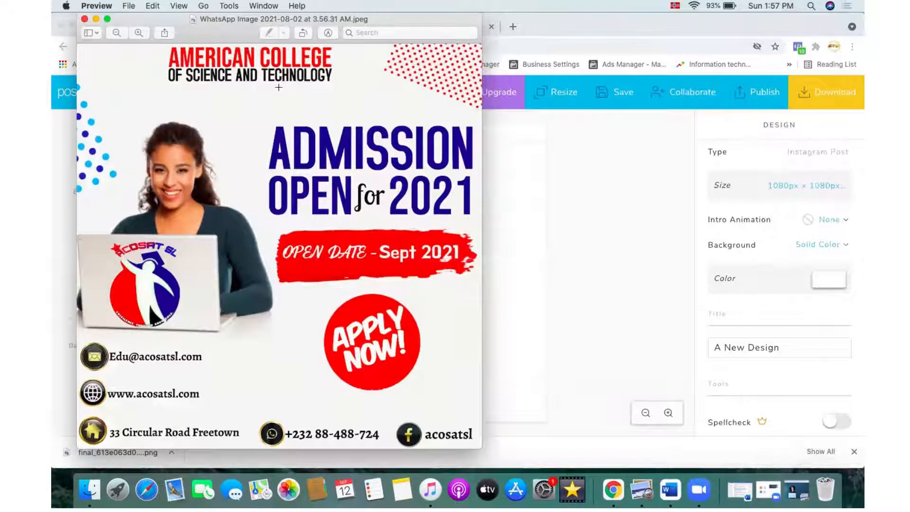
pyautogui.click(97, 19)
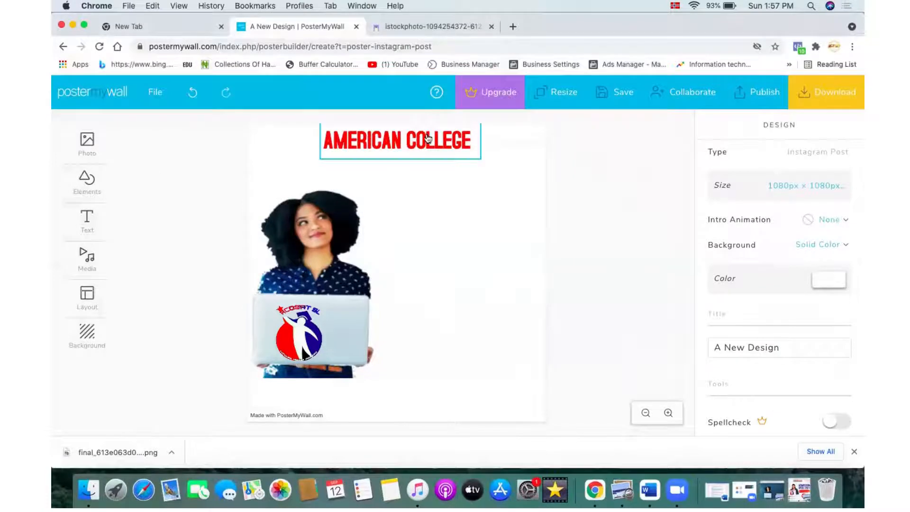
# Step: Duplicate the AMERICAN COLLEGE text and move the copy just below the original
pyautogui.click(426, 138)
pyautogui.click(485, 191)
pyautogui.click(450, 141)
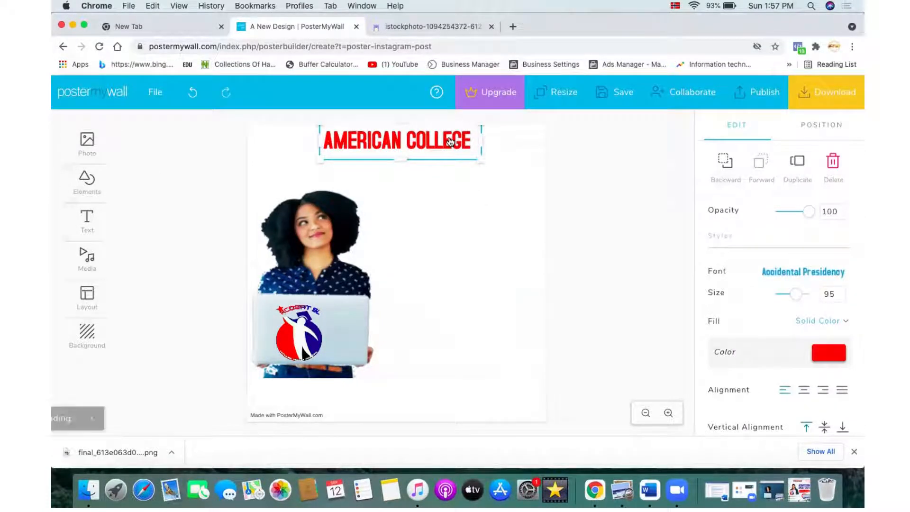
pyautogui.press('super+d')
pyautogui.moveTo(450, 142); pyautogui.dragTo(453, 172)
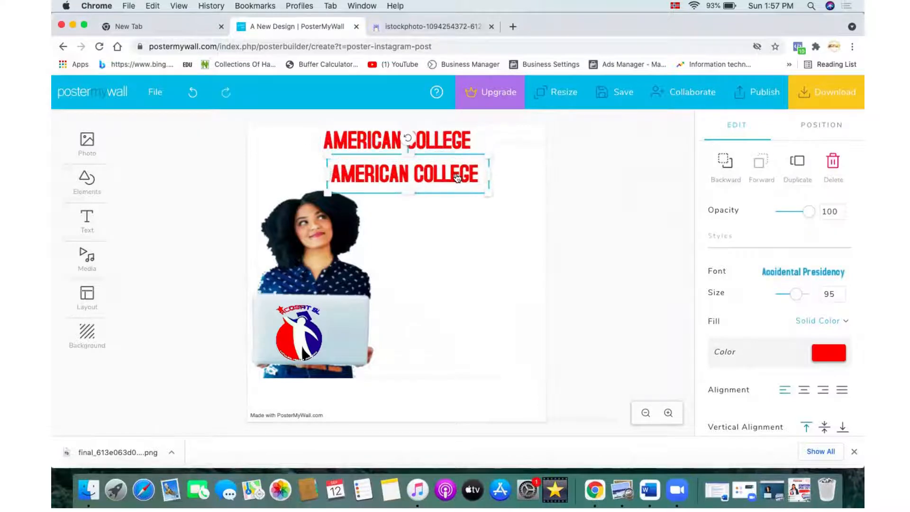
# Step: Replace the copy's text with OF SCIENCE AND TECHNOLOGY
pyautogui.click(457, 178)
pyautogui.press('super+a')
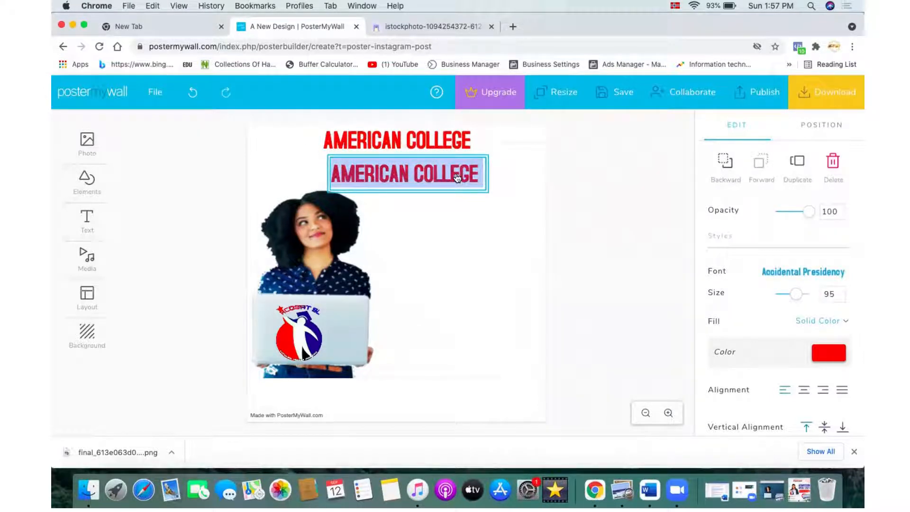
pyautogui.write('OF ')
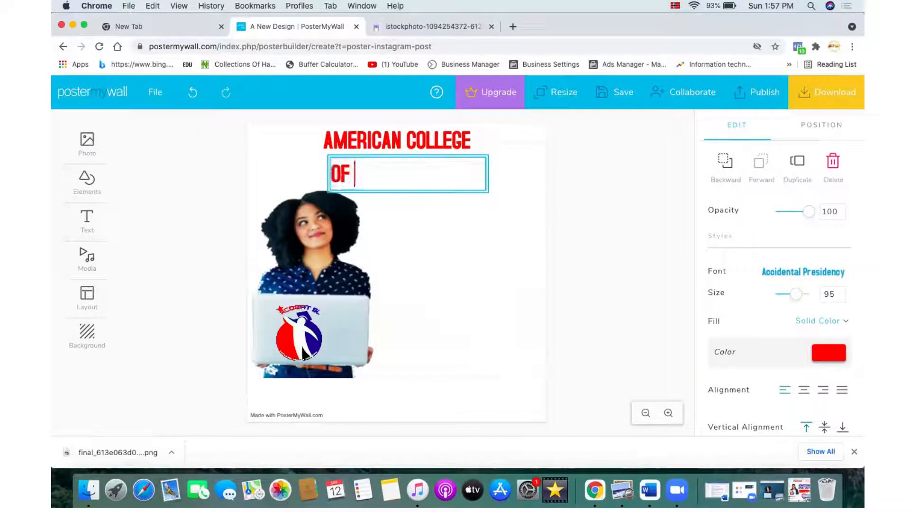
pyautogui.write('SCIENCE ')
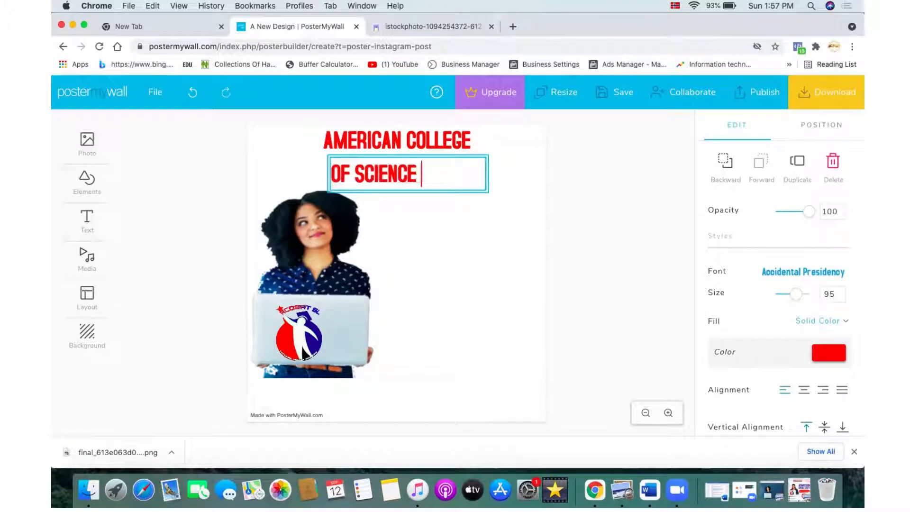
pyautogui.write('AND TECHN')
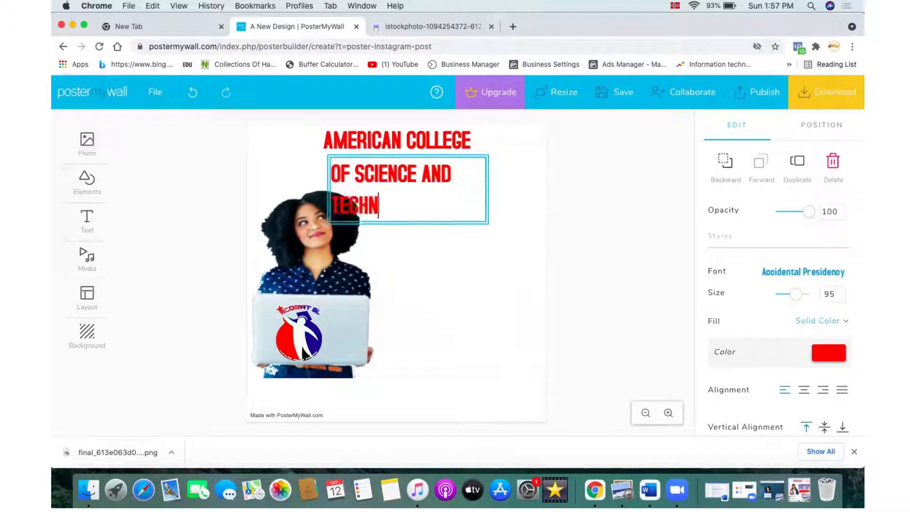
pyautogui.write('OLOGY')
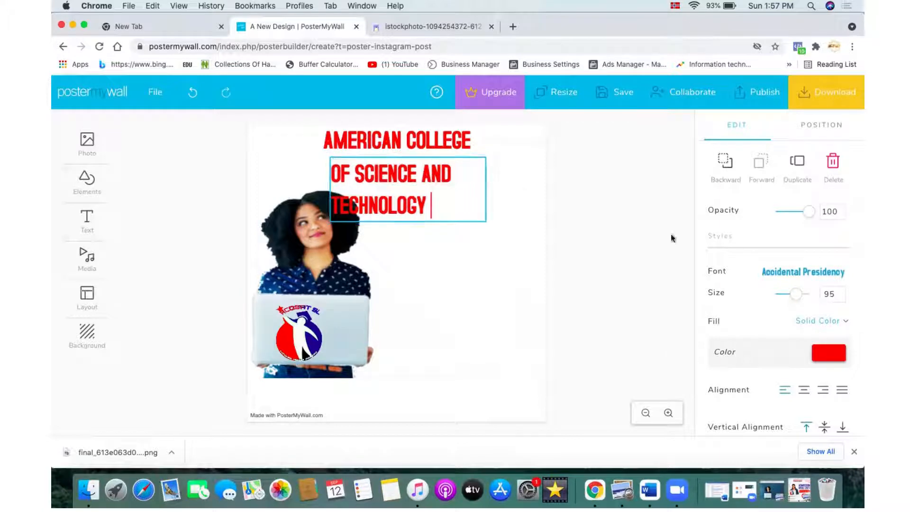
# Step: Set the OF SCIENCE AND TECHNOLOGY text colour to black and compare it with the reference poster
pyautogui.click(815, 349)
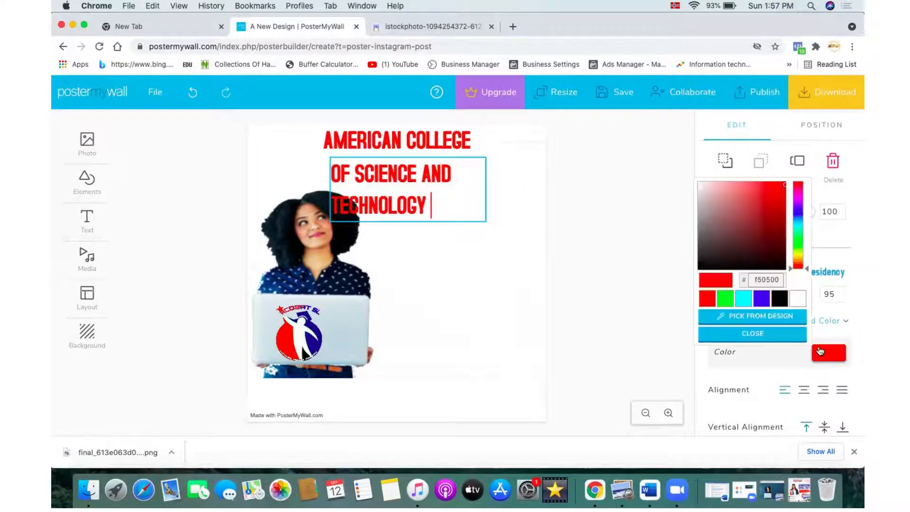
pyautogui.click(781, 300)
pyautogui.click(799, 490)
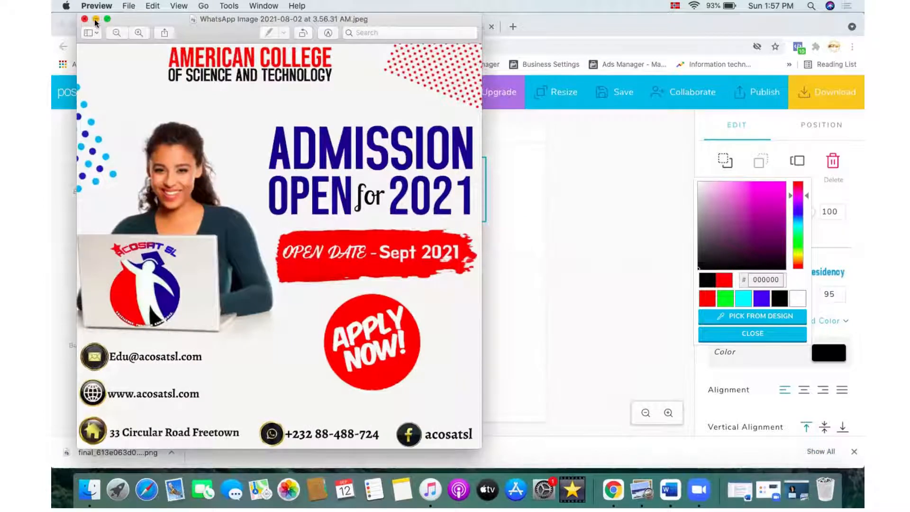
pyautogui.click(96, 19)
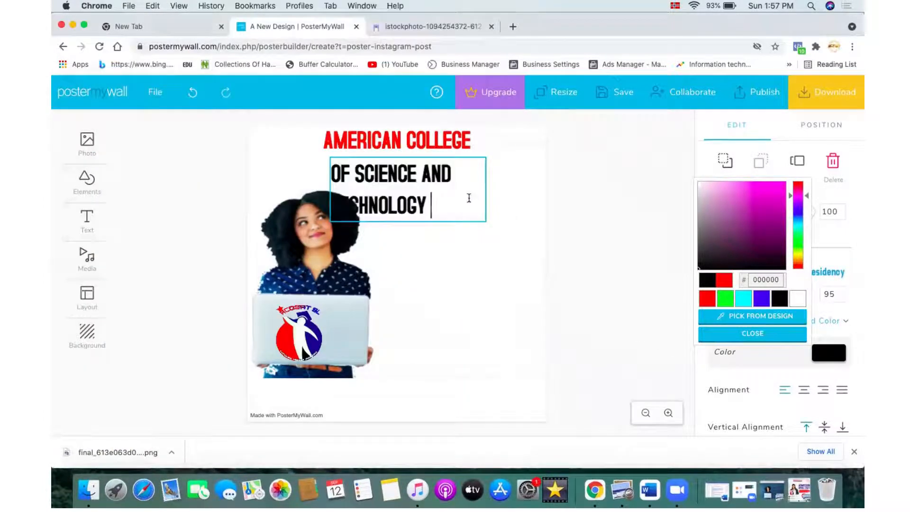
# Step: Widen the OF SCIENCE AND TECHNOLOGY text box so the line fits on one row
pyautogui.click(485, 290)
pyautogui.click(479, 201)
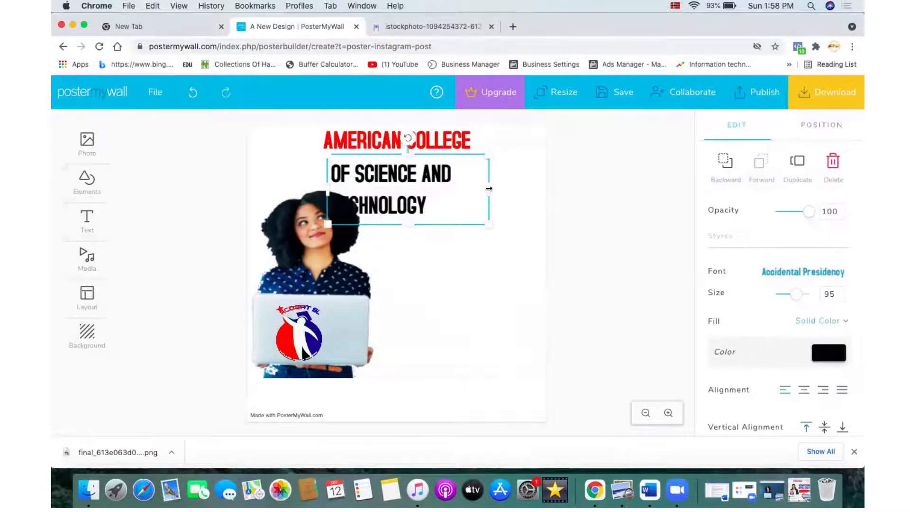
pyautogui.moveTo(488, 189); pyautogui.dragTo(564, 190)
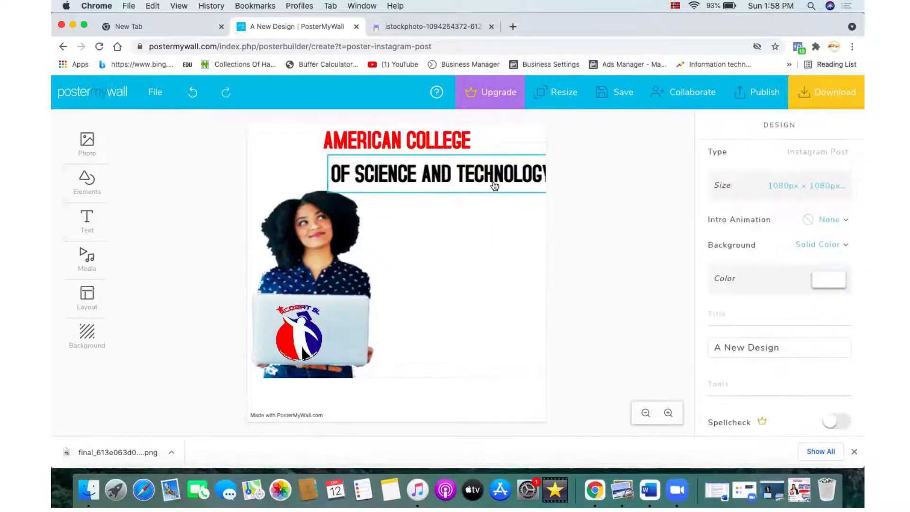
# Step: Scale the OF SCIENCE AND TECHNOLOGY text down to size 72 so it fits on one line
pyautogui.moveTo(494, 186); pyautogui.dragTo(483, 178)
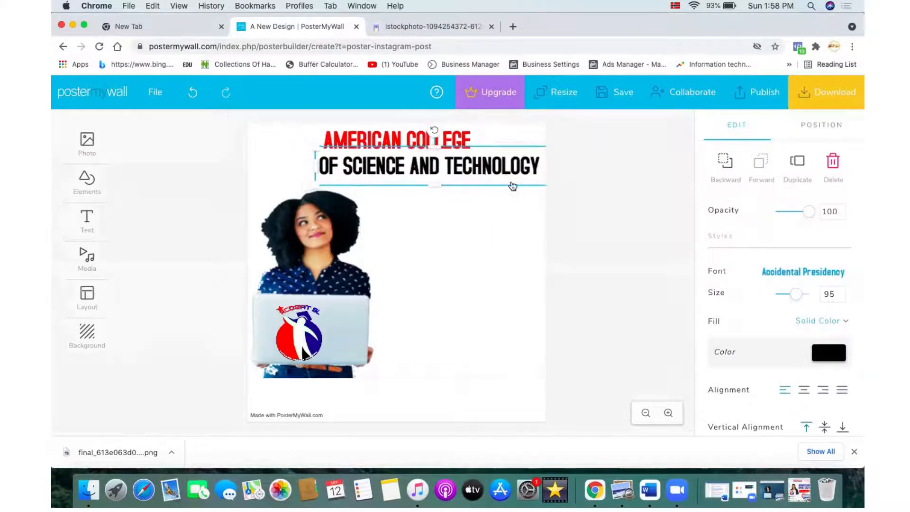
pyautogui.click(839, 292)
pyautogui.click(838, 292)
pyautogui.click(839, 292)
pyautogui.click(838, 292)
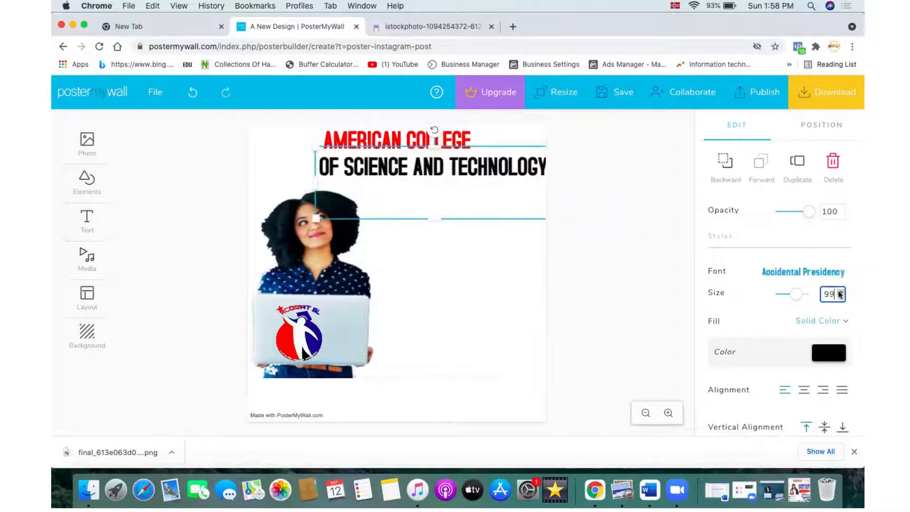
pyautogui.click(839, 292)
pyautogui.click(838, 291)
pyautogui.click(839, 291)
pyautogui.click(839, 291)
pyautogui.click(839, 291)
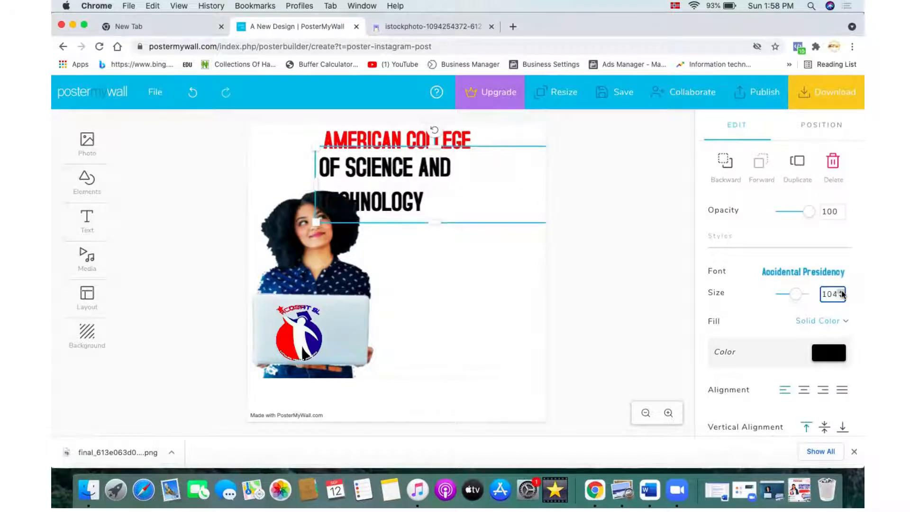
pyautogui.moveTo(318, 184); pyautogui.dragTo(362, 179)
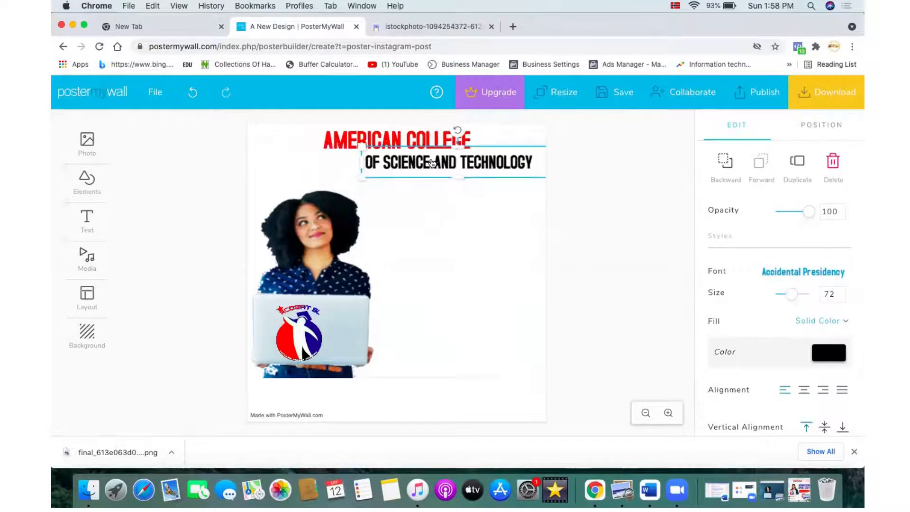
# Step: Move the OF SCIENCE AND TECHNOLOGY line directly under AMERICAN COLLEGE and tighten its text box
pyautogui.moveTo(424, 161); pyautogui.dragTo(383, 156)
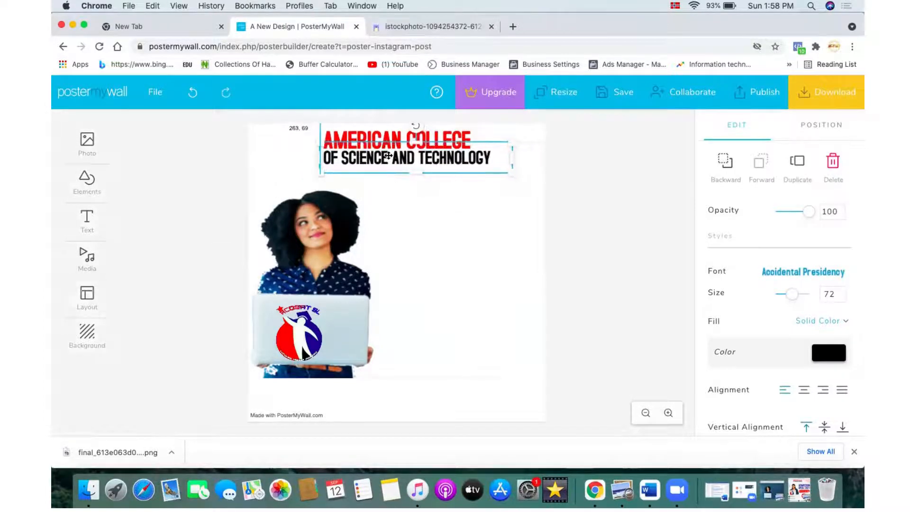
pyautogui.moveTo(514, 172); pyautogui.dragTo(489, 176)
pyautogui.click(503, 219)
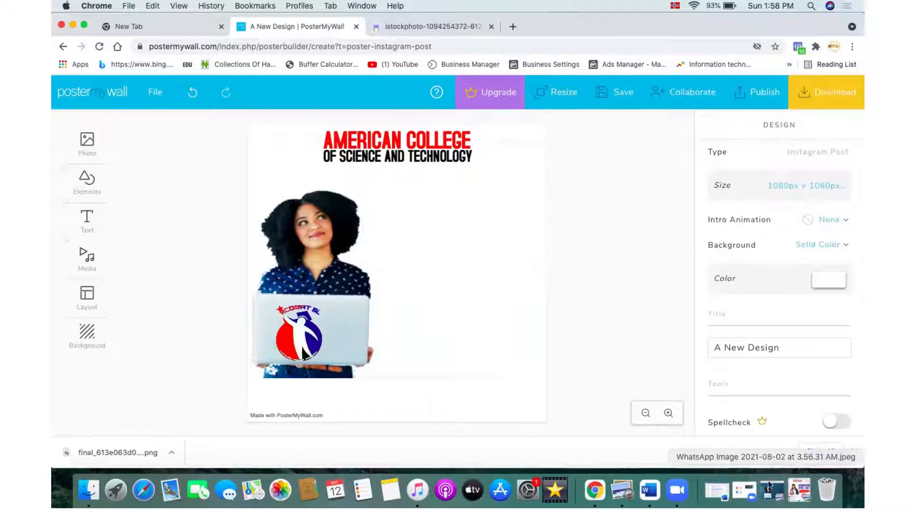
# Step: After checking the reference poster, upload 4149846.png from the Desktop project folder and add it to the design
pyautogui.click(799, 490)
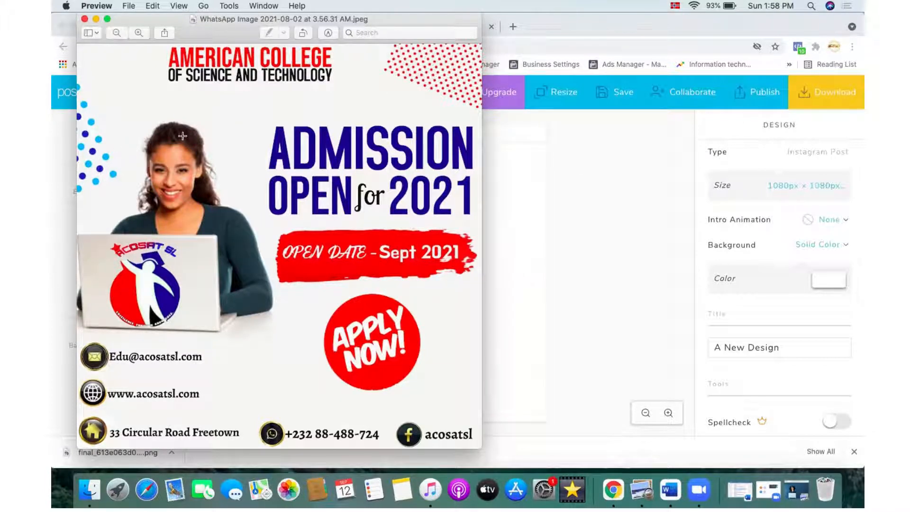
pyautogui.click(95, 20)
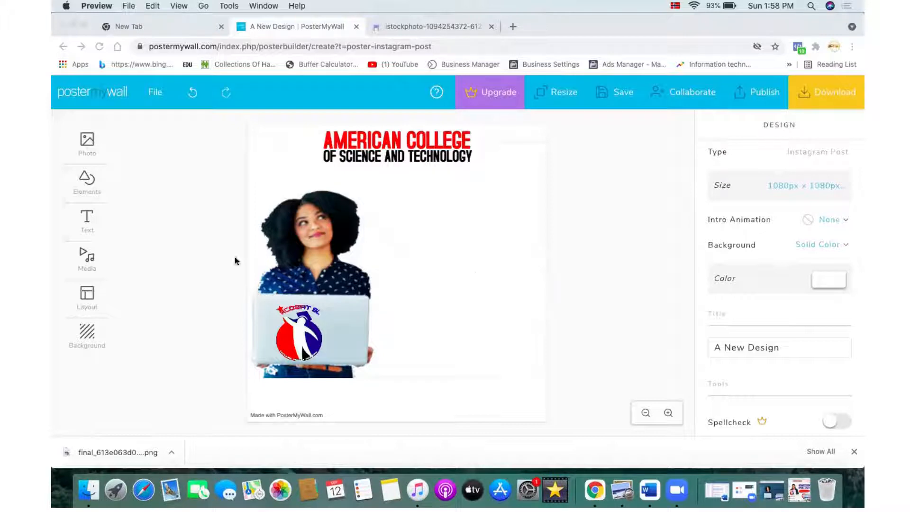
pyautogui.click(89, 141)
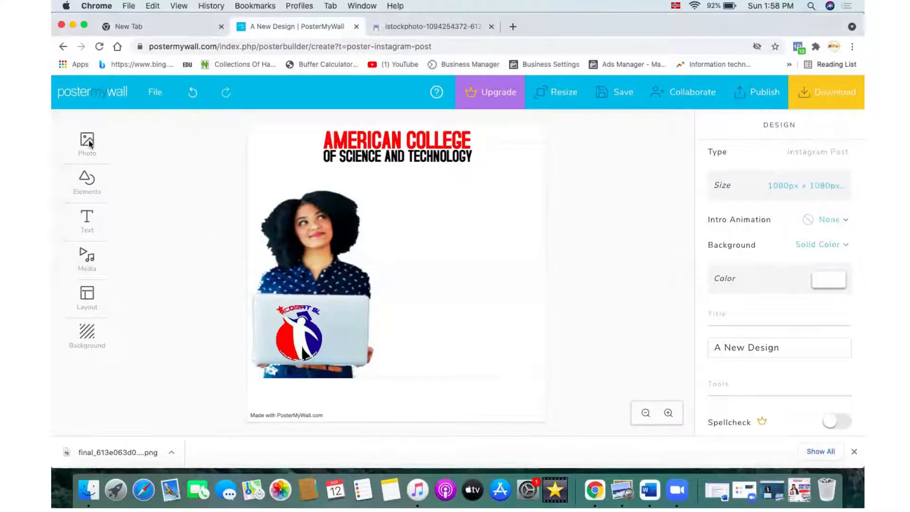
pyautogui.click(89, 140)
pyautogui.click(141, 146)
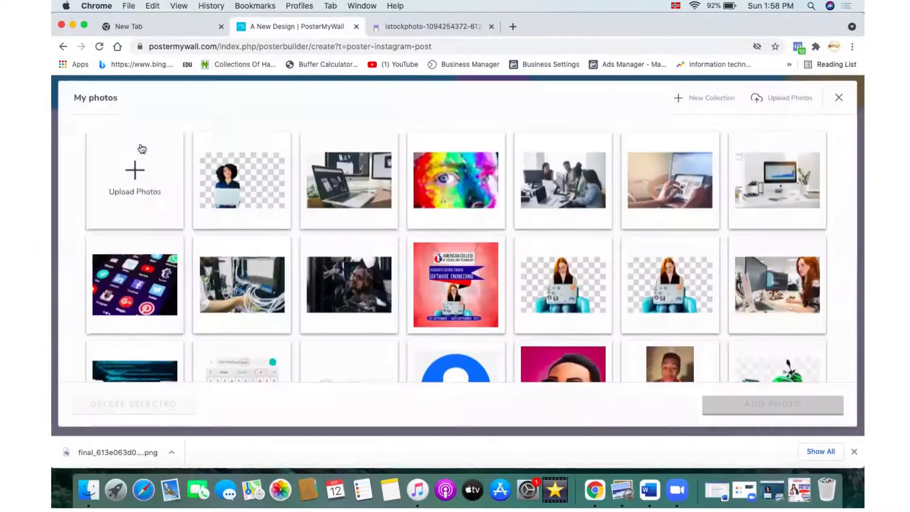
pyautogui.click(159, 185)
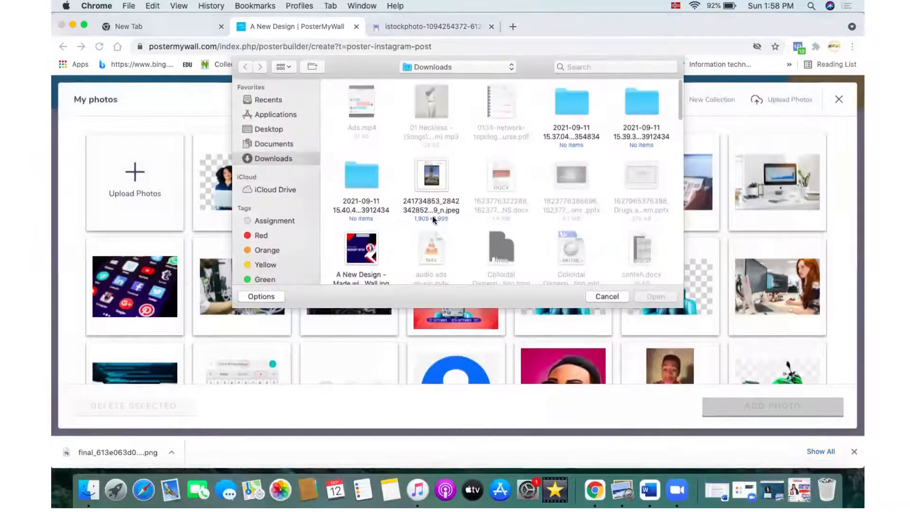
pyautogui.scroll(-5, 432, 218)
pyautogui.scroll(-3, 432, 215)
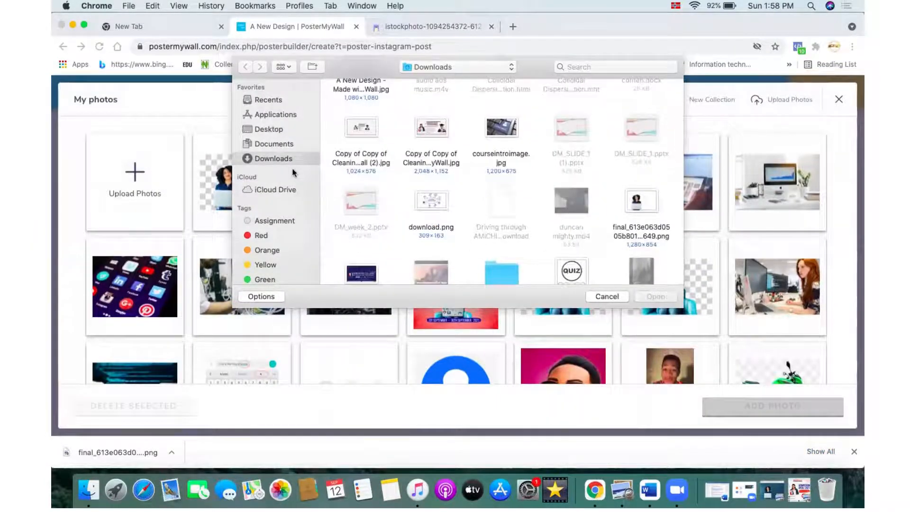
pyautogui.click(279, 135)
pyautogui.scroll(-5, 402, 150)
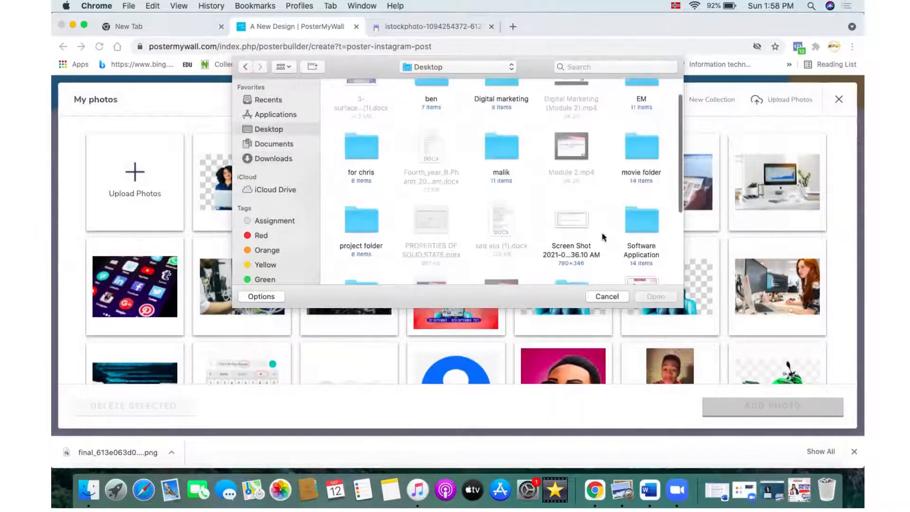
pyautogui.click(369, 151)
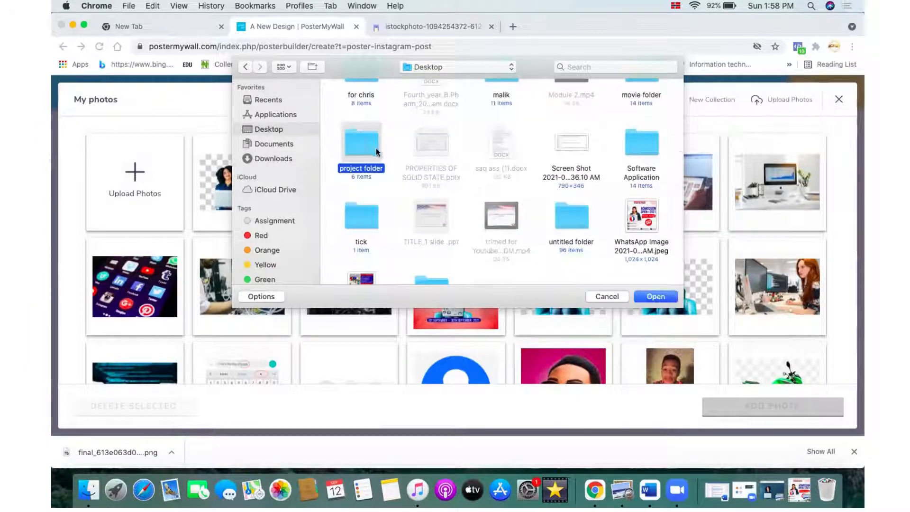
pyautogui.click(655, 296)
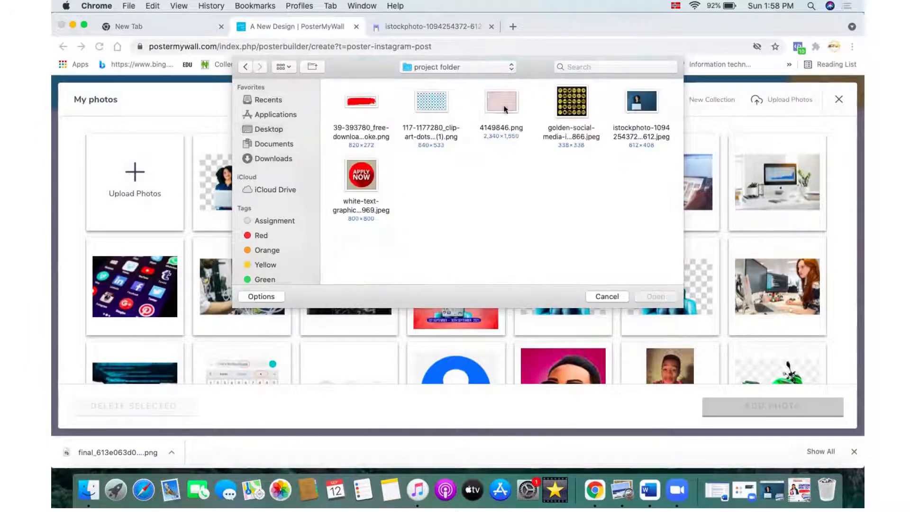
pyautogui.click(505, 109)
pyautogui.click(658, 297)
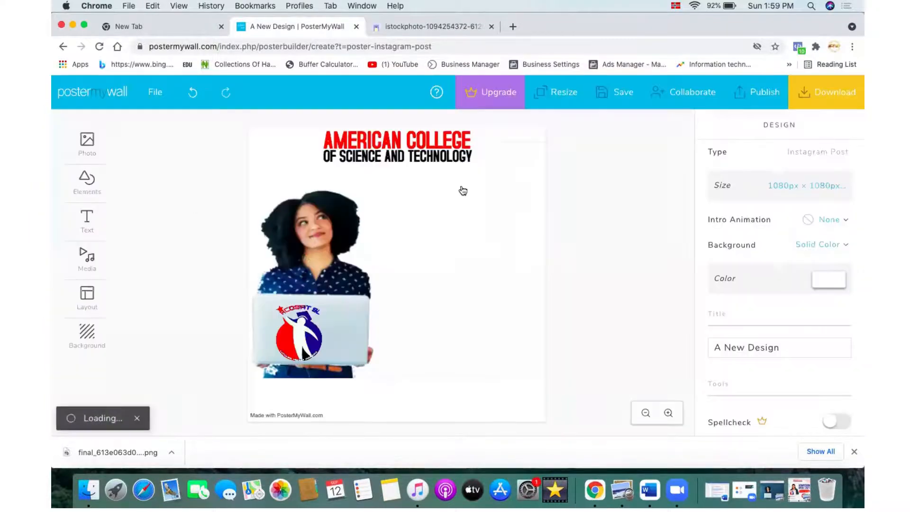
# Step: Move and enlarge the red dot pattern so it sits in the poster's upper-right corner
pyautogui.moveTo(375, 206); pyautogui.dragTo(487, 214)
pyautogui.moveTo(472, 145); pyautogui.dragTo(504, 152)
pyautogui.moveTo(495, 201); pyautogui.dragTo(585, 124)
pyautogui.click(585, 124)
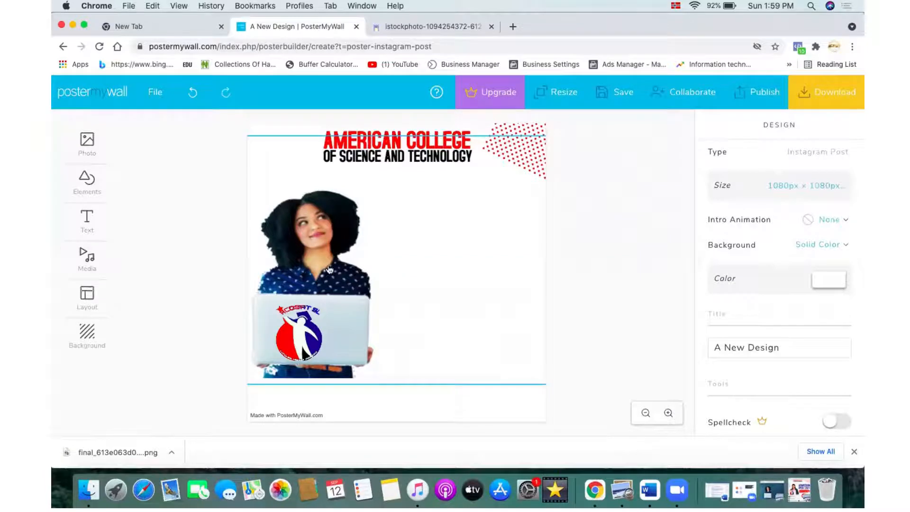
pyautogui.moveTo(85, 144)
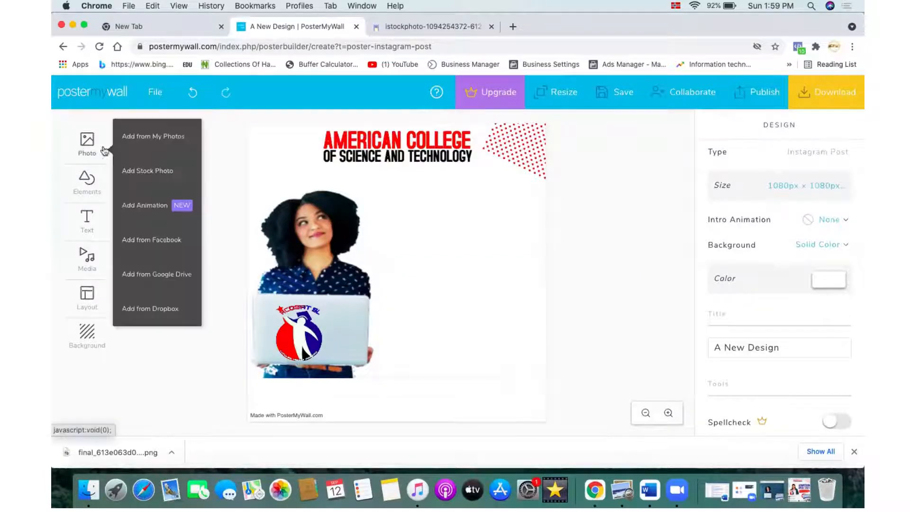
pyautogui.click(137, 142)
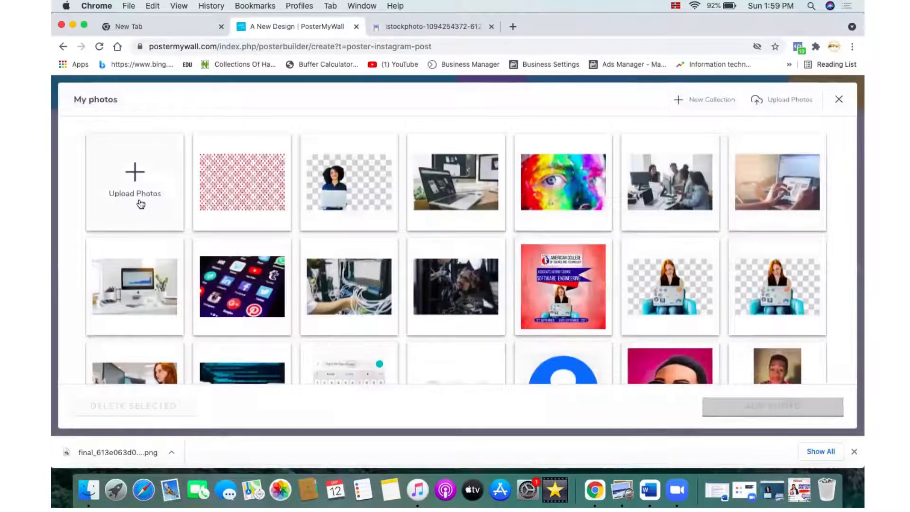
pyautogui.click(138, 200)
pyautogui.click(417, 102)
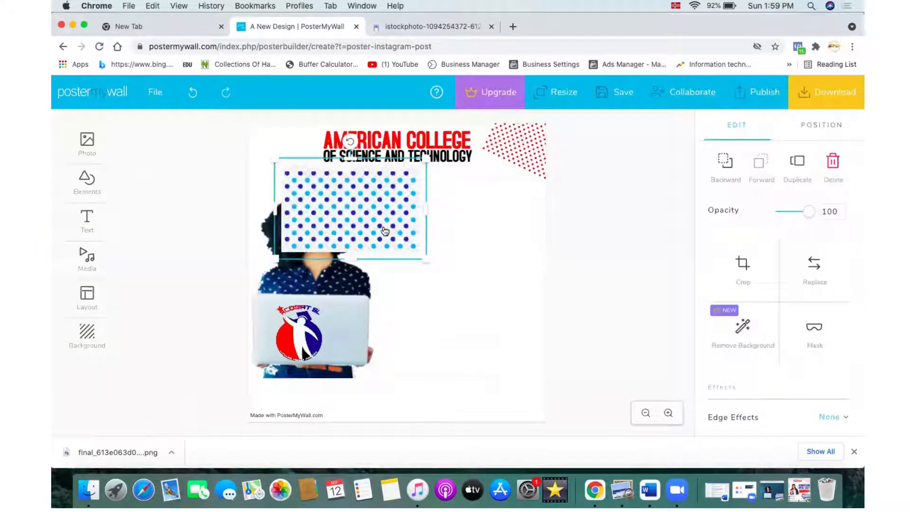
# Step: Rotate the blue dot pattern to about 326° and push it against the poster's upper-left edge
pyautogui.moveTo(349, 142); pyautogui.dragTo(308, 149)
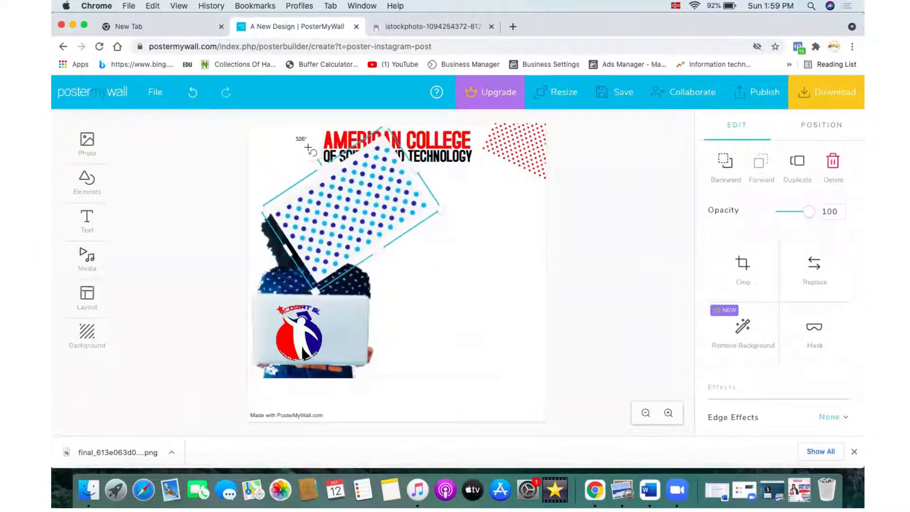
pyautogui.moveTo(348, 200); pyautogui.dragTo(195, 183)
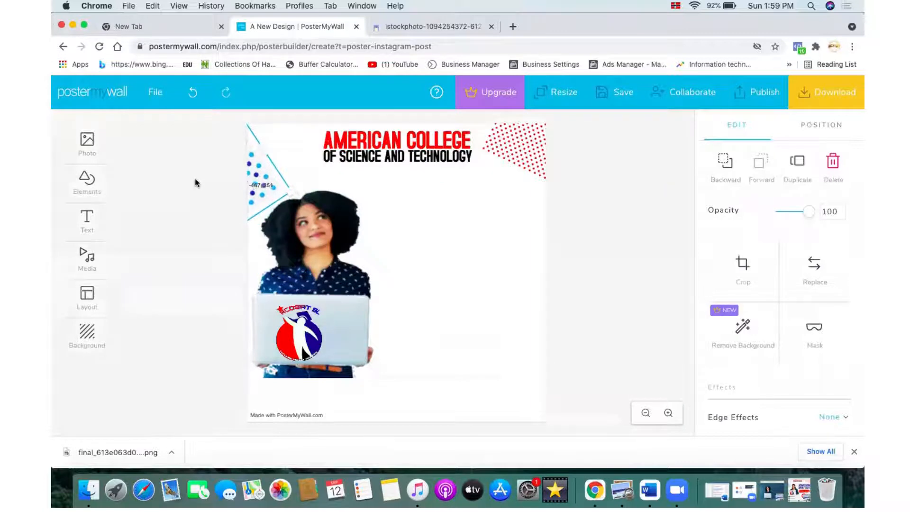
pyautogui.click(197, 182)
pyautogui.click(273, 190)
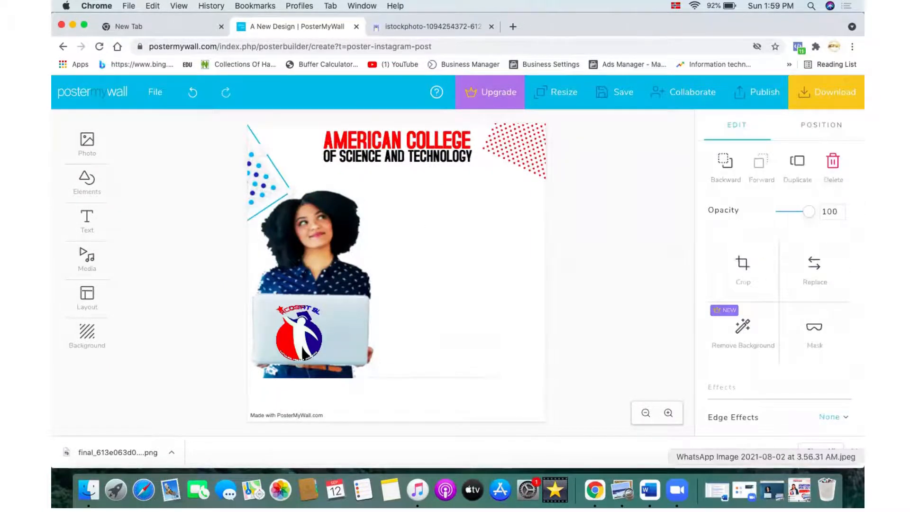
# Step: Compare the dot placement with the reference poster and try to delete the selected element
pyautogui.click(799, 489)
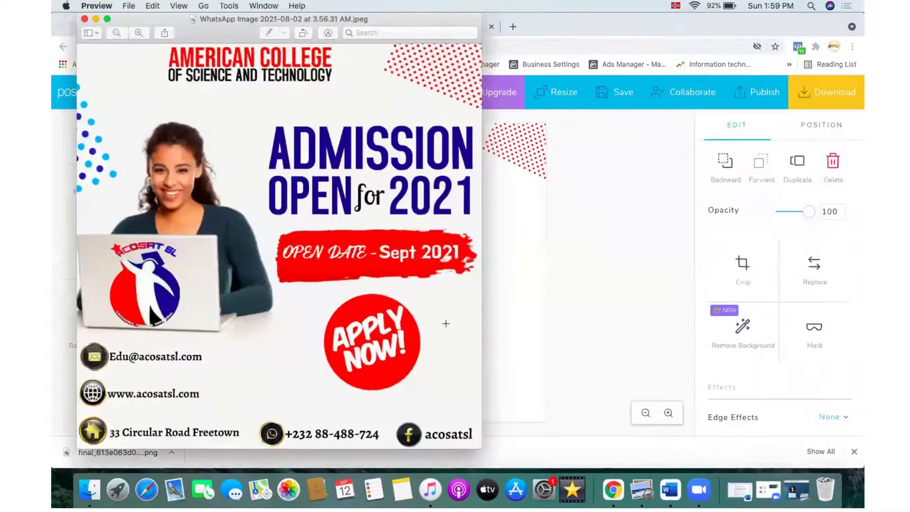
pyautogui.click(95, 19)
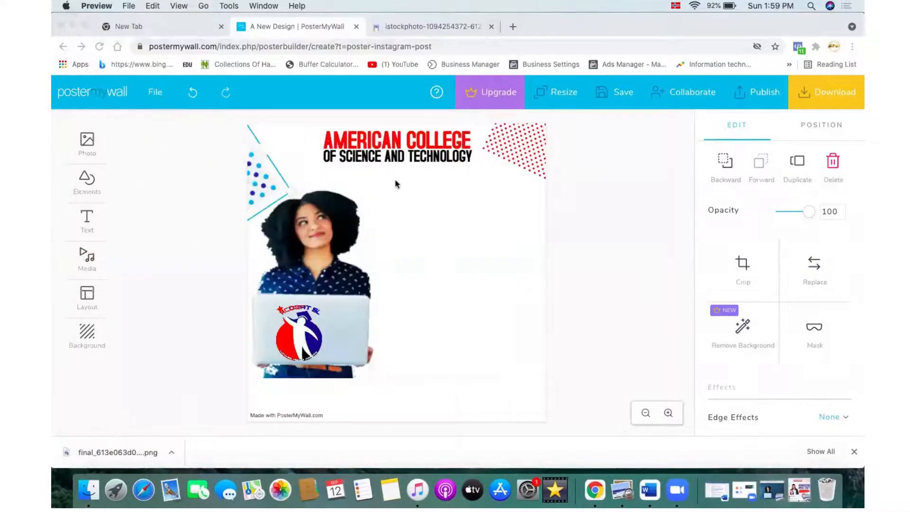
pyautogui.press('Delete')
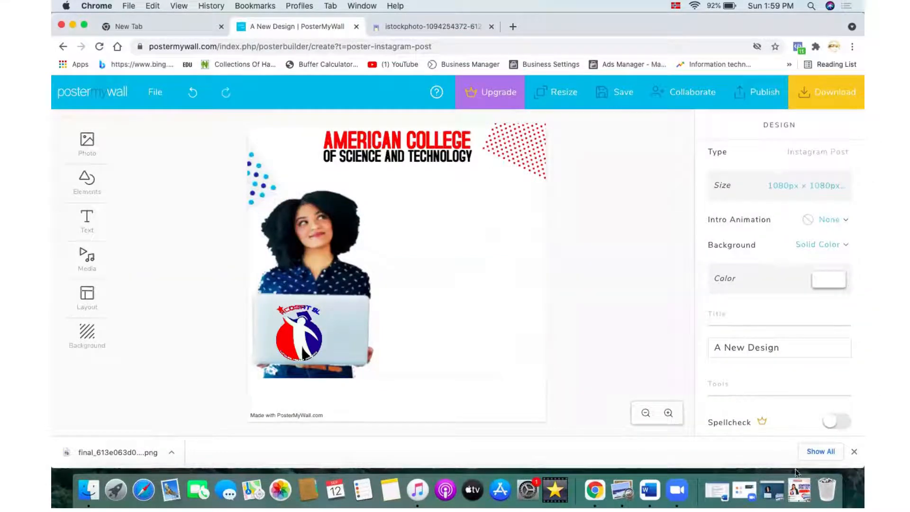
# Step: Upload 39-393780_free-downloa...oke.png from the project folder and place the red brush stroke right of the woman
pyautogui.click(800, 489)
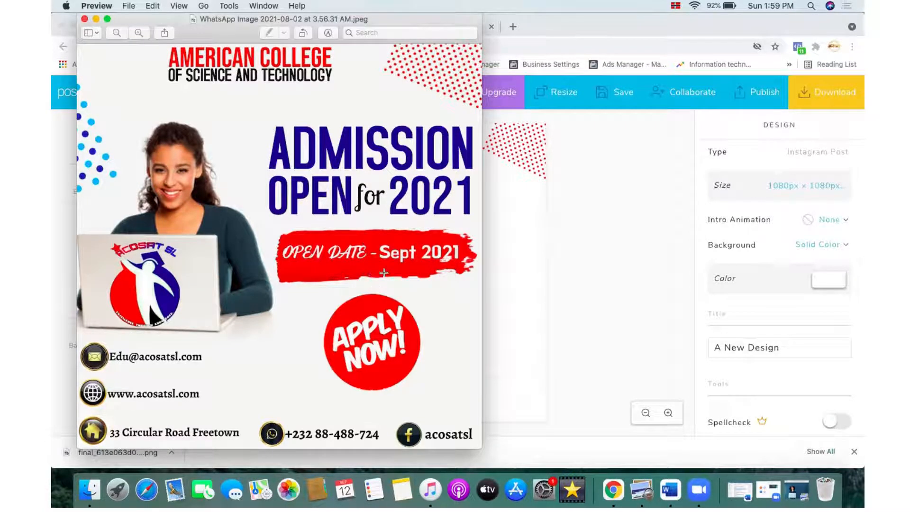
pyautogui.click(507, 287)
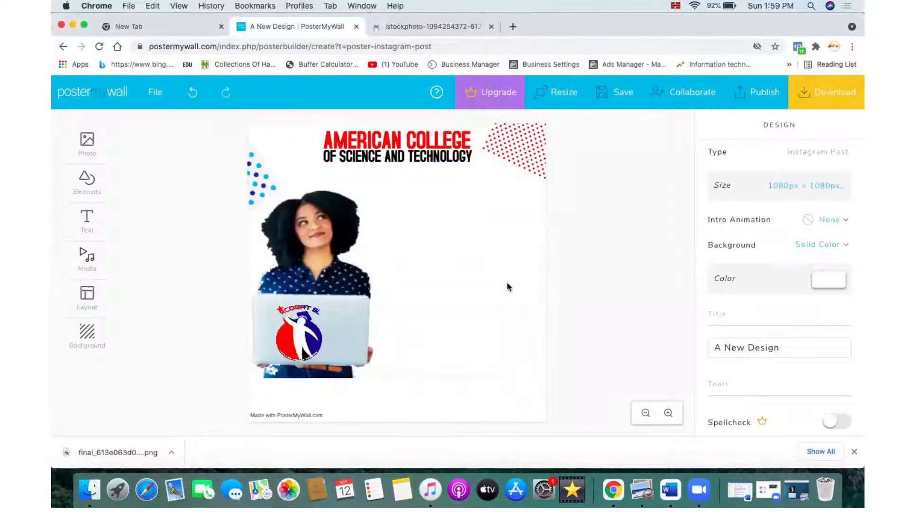
pyautogui.click(83, 148)
pyautogui.click(136, 137)
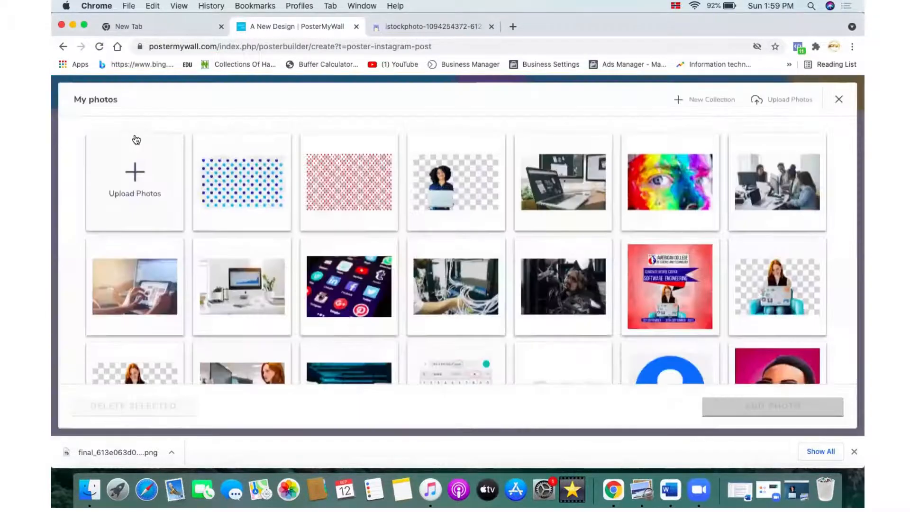
pyautogui.click(150, 180)
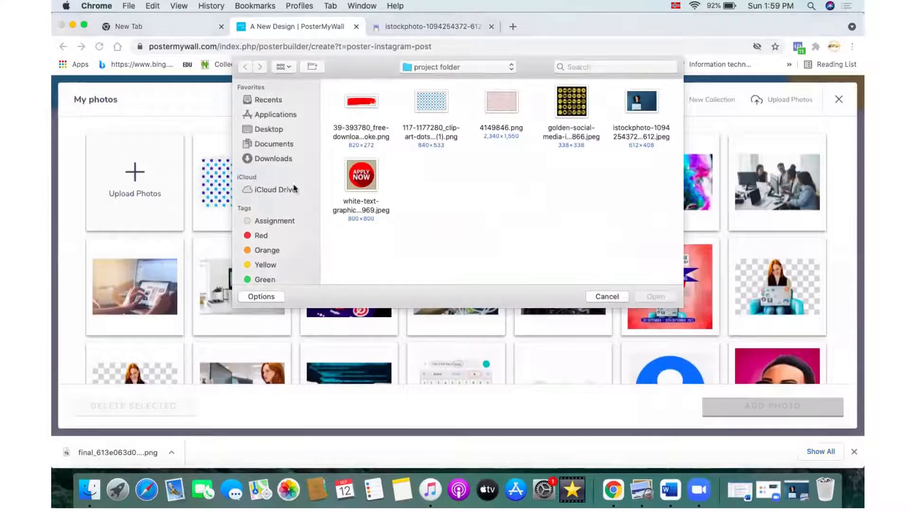
pyautogui.click(351, 101)
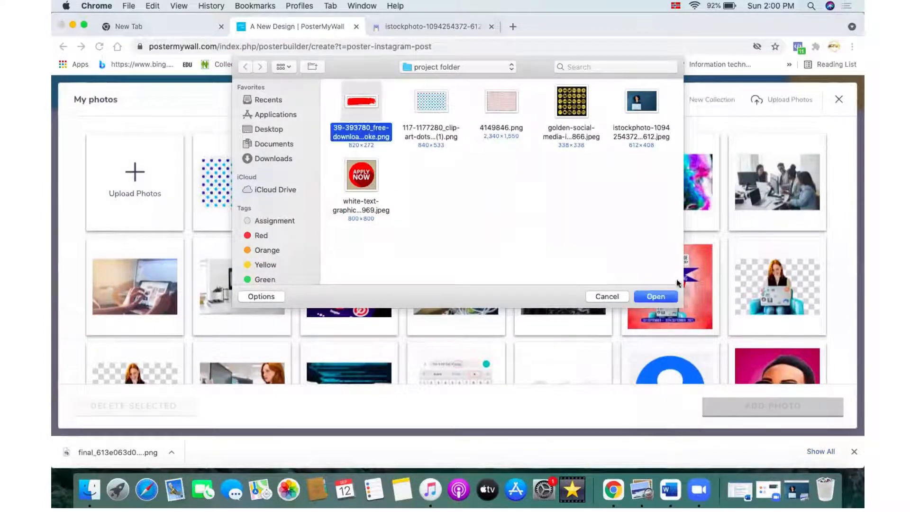
pyautogui.click(660, 296)
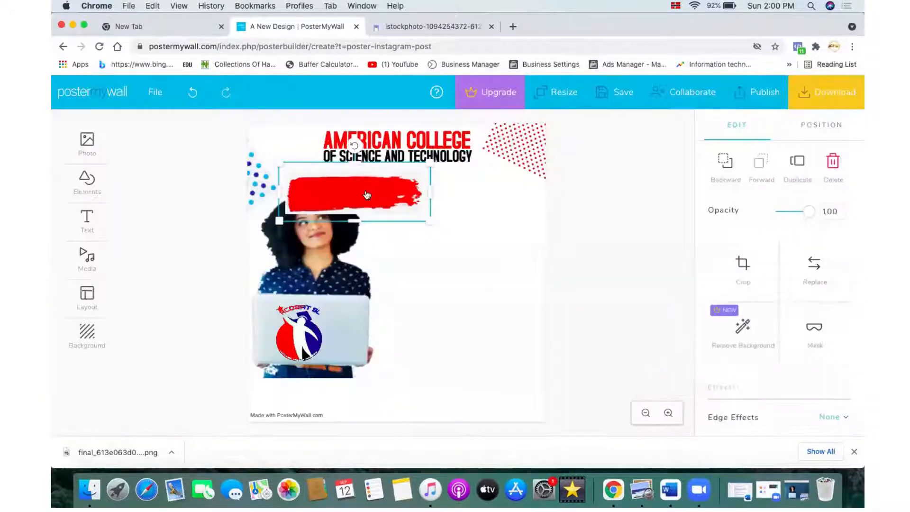
pyautogui.moveTo(367, 195)
pyautogui.mouseDown()
pyautogui.moveTo(449, 246)
pyautogui.moveTo(478, 286)
pyautogui.mouseUp()
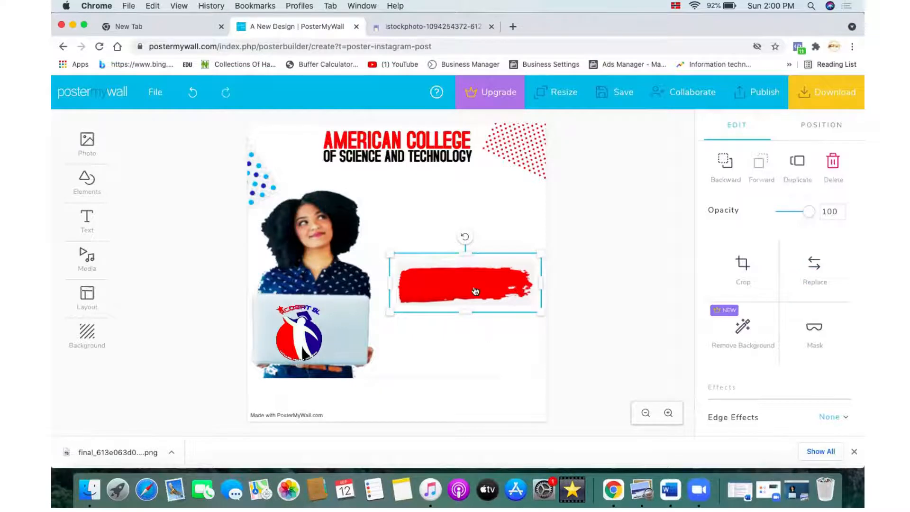
# Step: Mask the red brush stroke with a rectangle shape stretched over the whole stroke, then nudge it slightly down
pyautogui.click(814, 330)
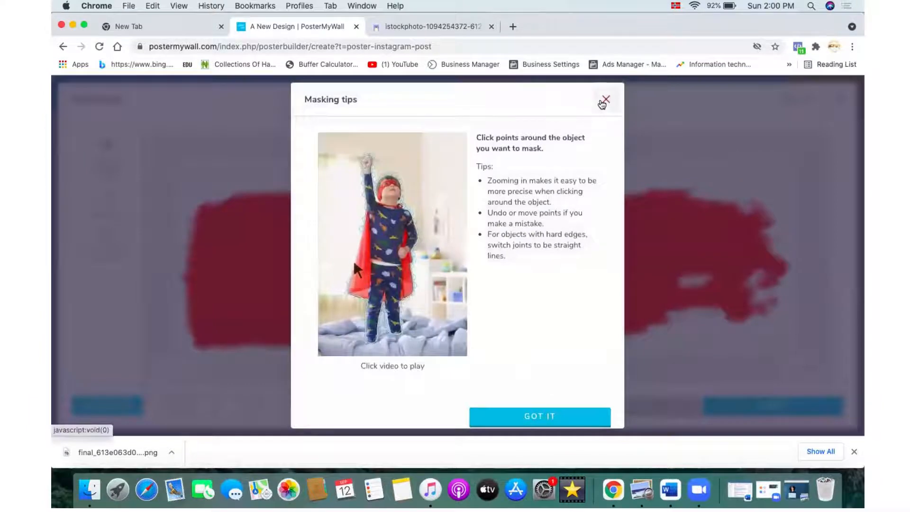
pyautogui.click(606, 99)
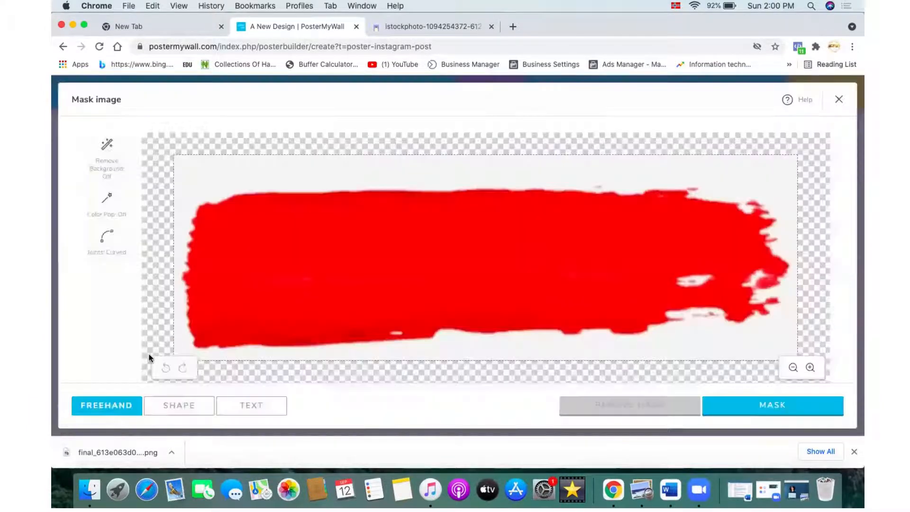
pyautogui.click(178, 404)
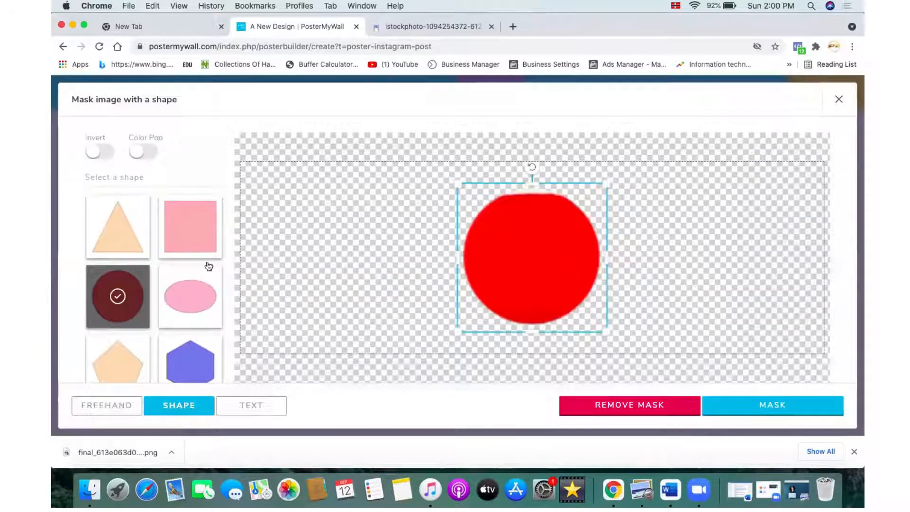
pyautogui.click(194, 247)
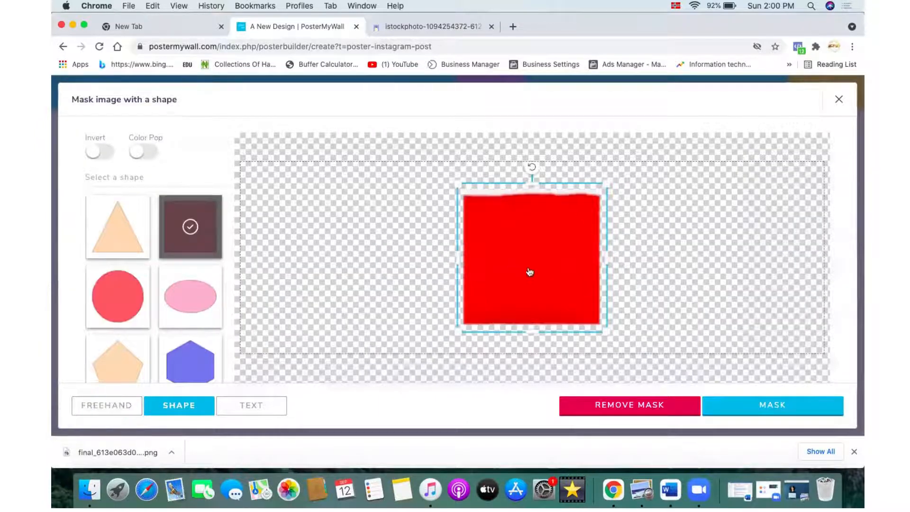
pyautogui.moveTo(453, 257); pyautogui.dragTo(246, 276)
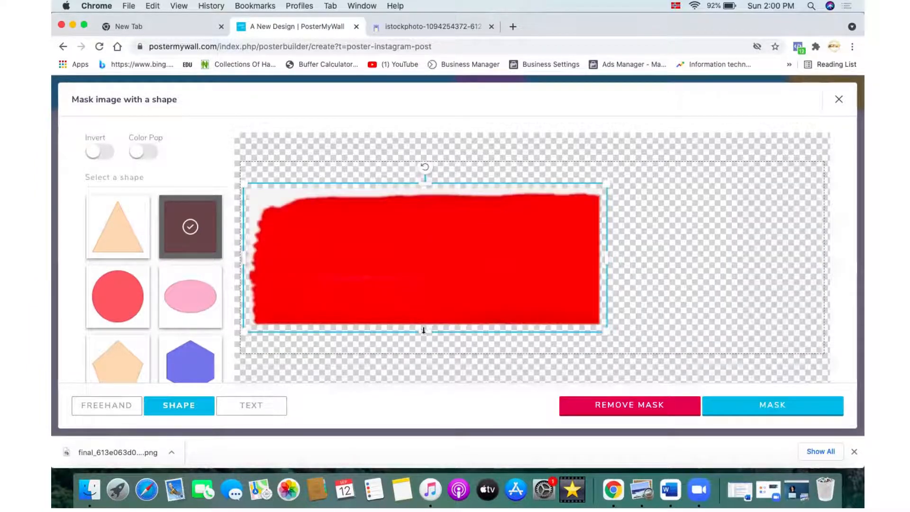
pyautogui.moveTo(424, 333); pyautogui.dragTo(431, 352)
pyautogui.moveTo(607, 269); pyautogui.dragTo(823, 266)
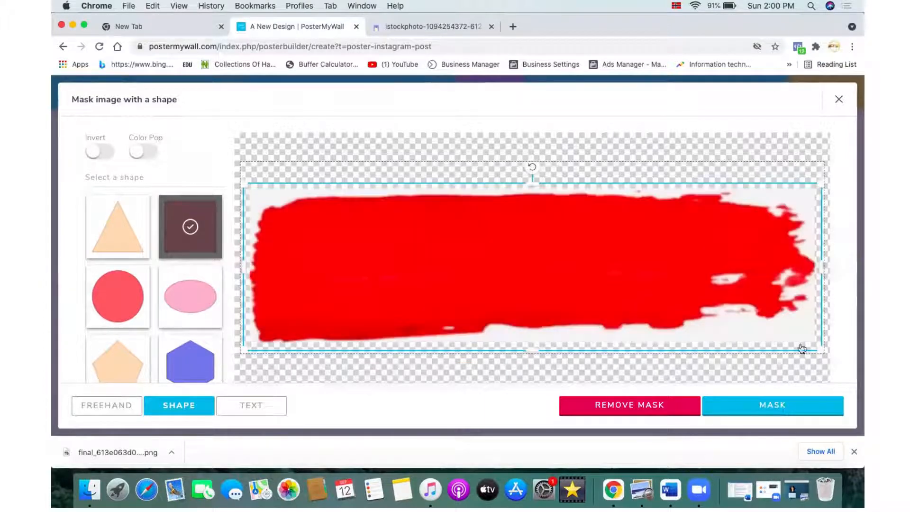
pyautogui.click(778, 405)
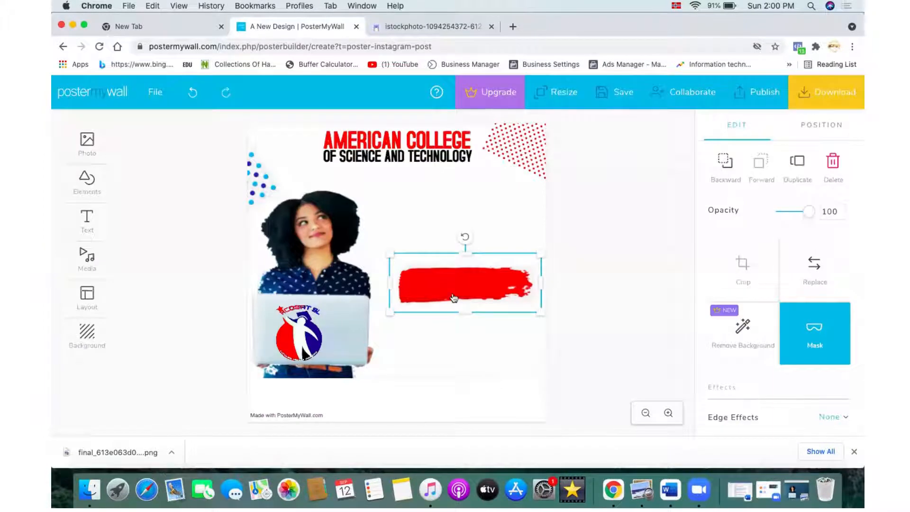
pyautogui.moveTo(454, 298); pyautogui.dragTo(457, 305)
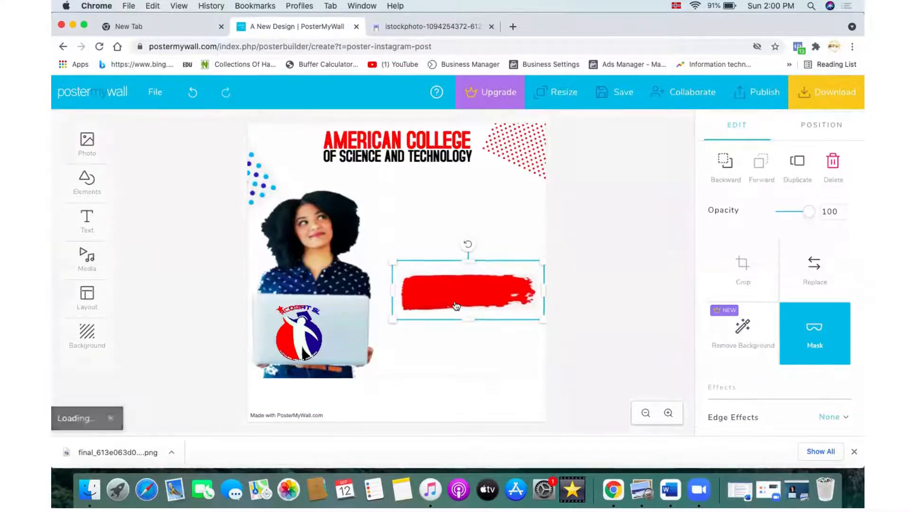
pyautogui.click(588, 369)
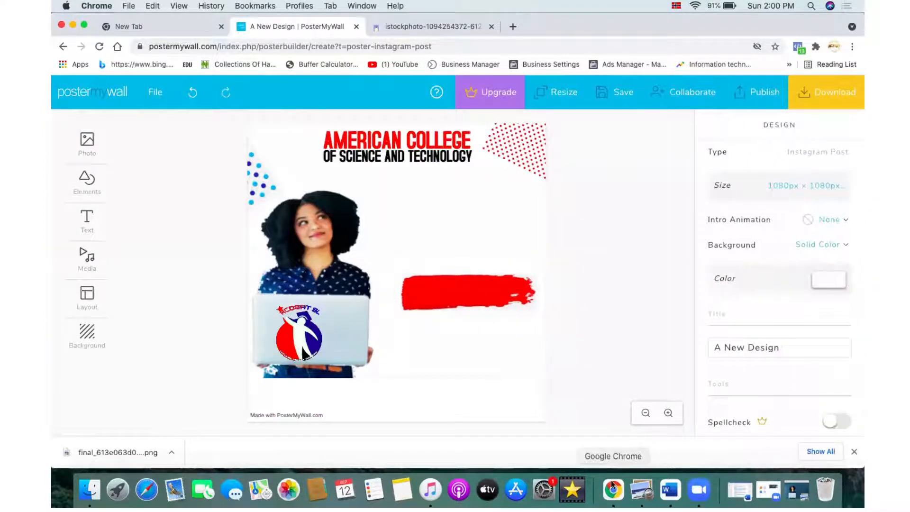
# Step: Compare the current design with the reference admission poster
pyautogui.click(73, 26)
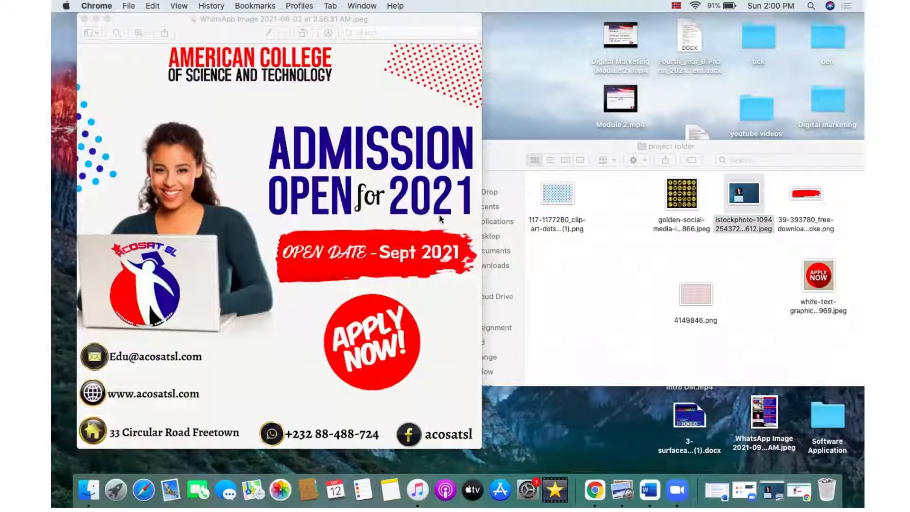
pyautogui.click(96, 21)
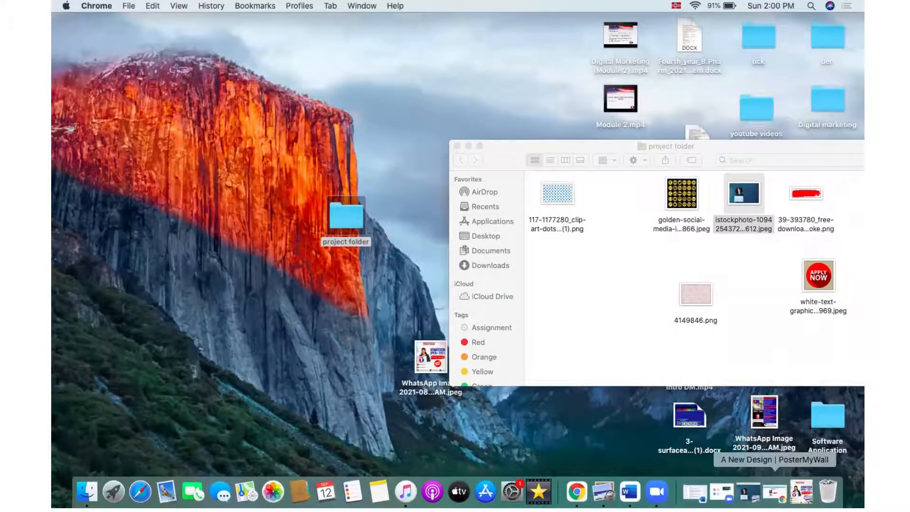
pyautogui.click(775, 493)
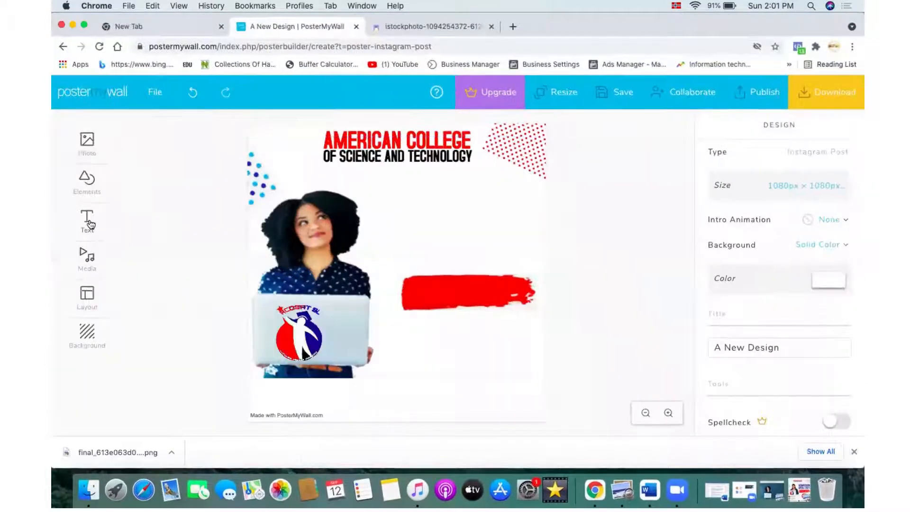
# Step: Add a new default text box below the college name and check the reference poster's headline
pyautogui.click(88, 219)
pyautogui.click(155, 215)
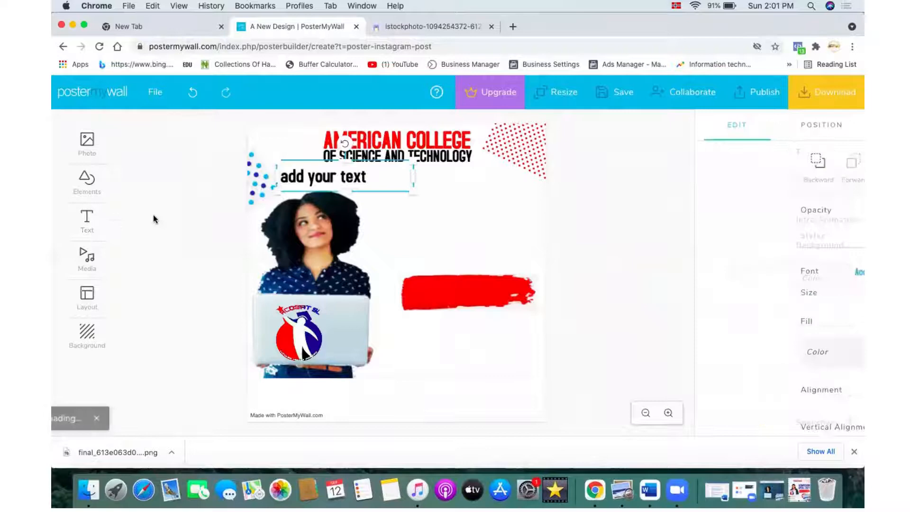
pyautogui.click(374, 178)
pyautogui.click(360, 176)
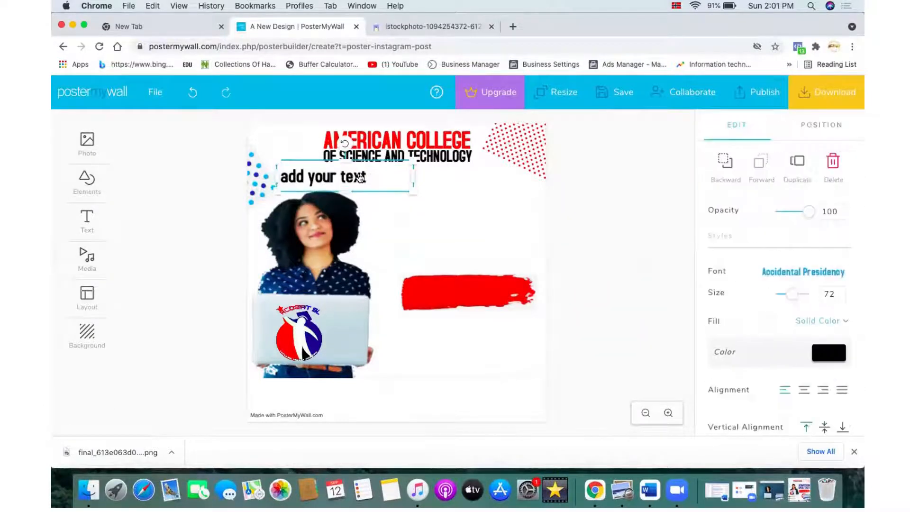
pyautogui.click(361, 177)
pyautogui.click(808, 494)
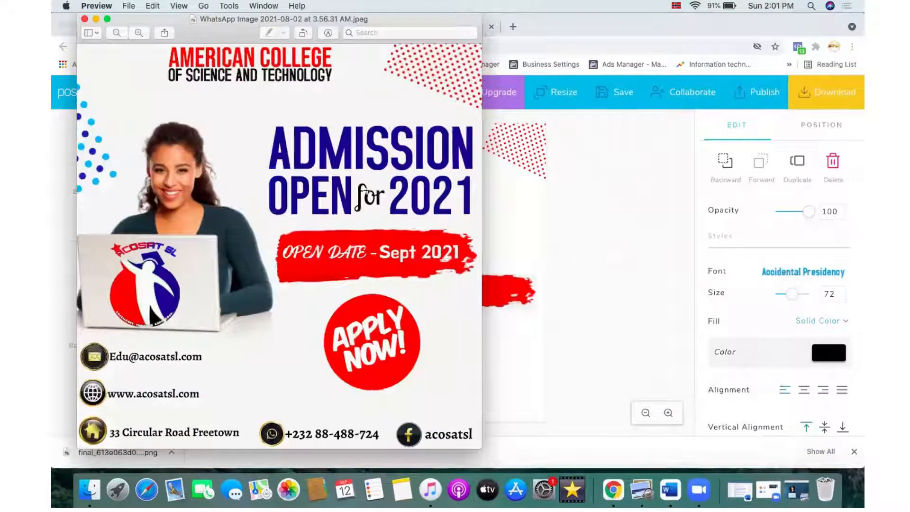
pyautogui.click(95, 19)
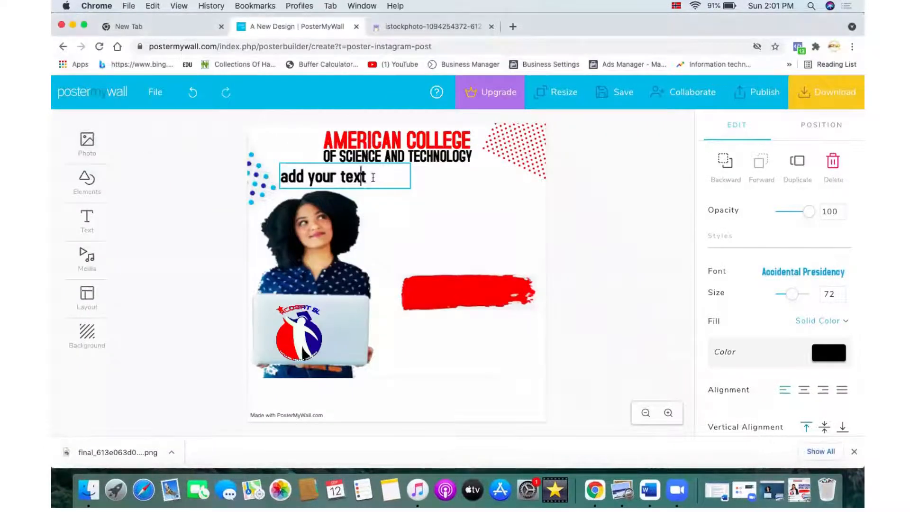
# Step: Replace the placeholder text with ADMISSION on the first line and OPEN 2021 on the second line
pyautogui.press('BackSpace')
pyautogui.press('BackSpace')
pyautogui.press('BackSpace')
pyautogui.press('BackSpace')
pyautogui.press('BackSpace')
pyautogui.press('BackSpace')
pyautogui.press('BackSpace')
pyautogui.press('BackSpace')
pyautogui.press('BackSpace')
pyautogui.press('BackSpace')
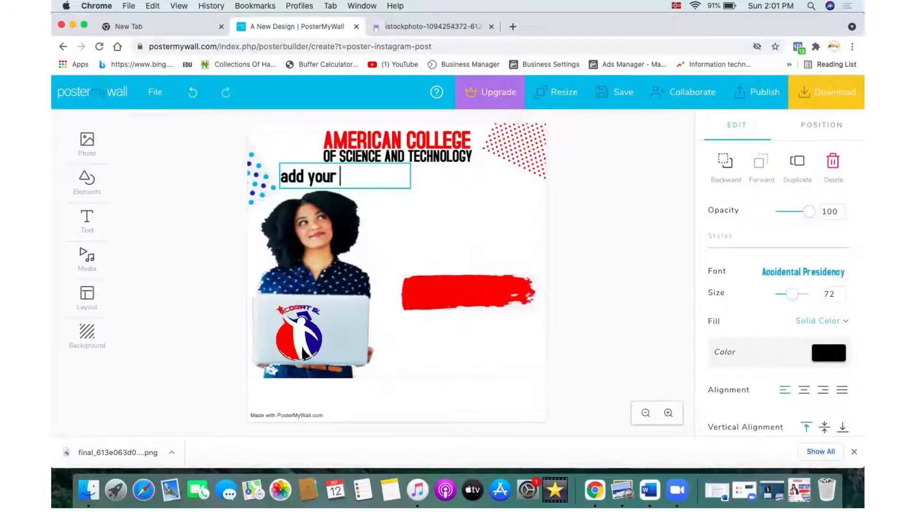
pyautogui.press('BackSpace')
pyautogui.press('BackSpace')
pyautogui.press('BackSpace')
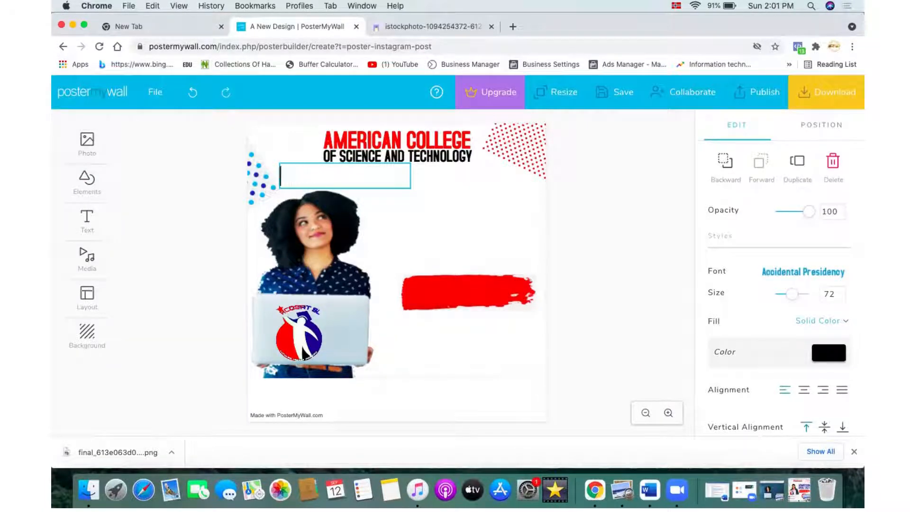
pyautogui.write('ADMISSIO')
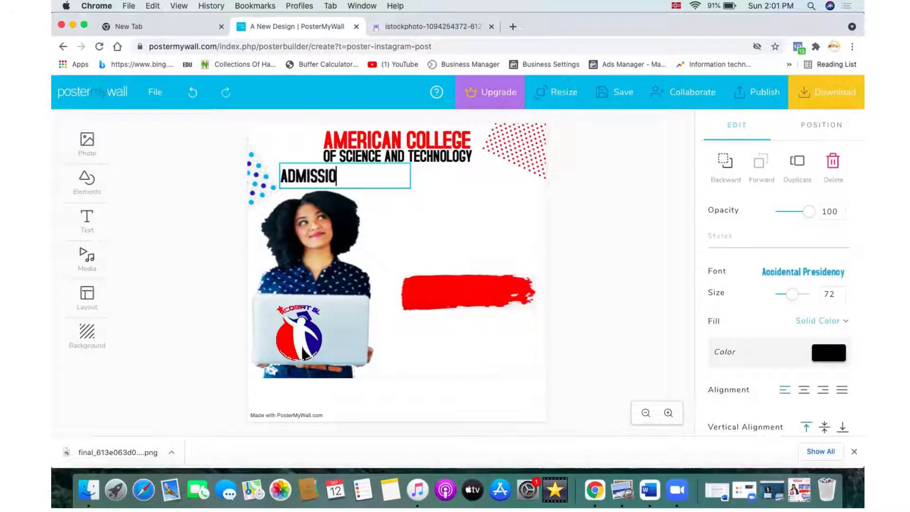
pyautogui.write('N')
pyautogui.press('Return')
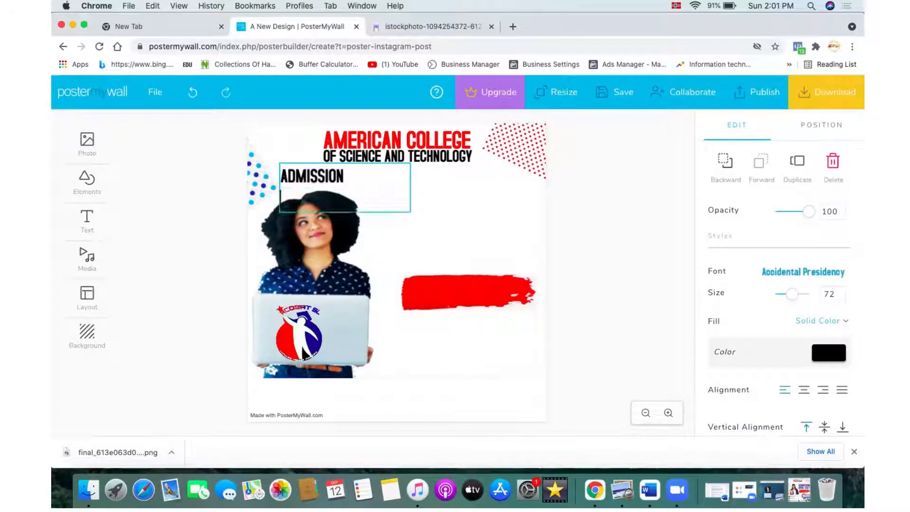
pyautogui.write('oPEN and')
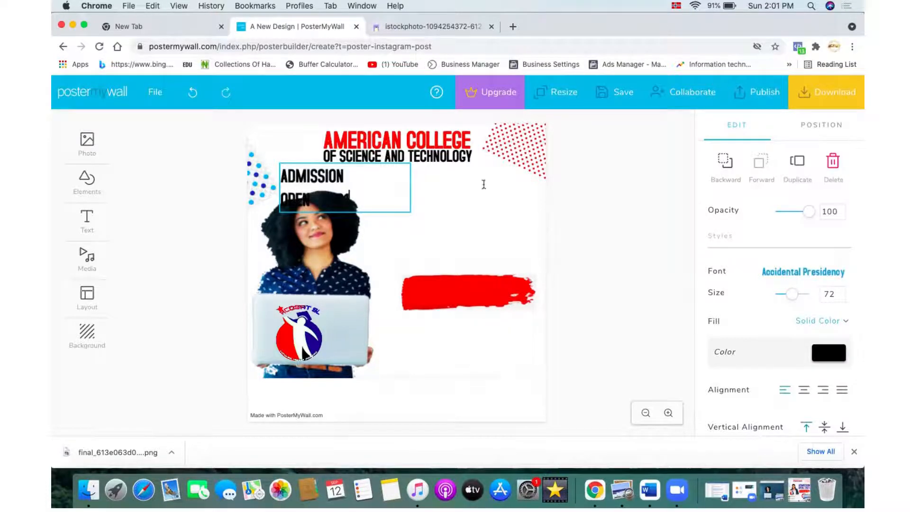
pyautogui.click(483, 185)
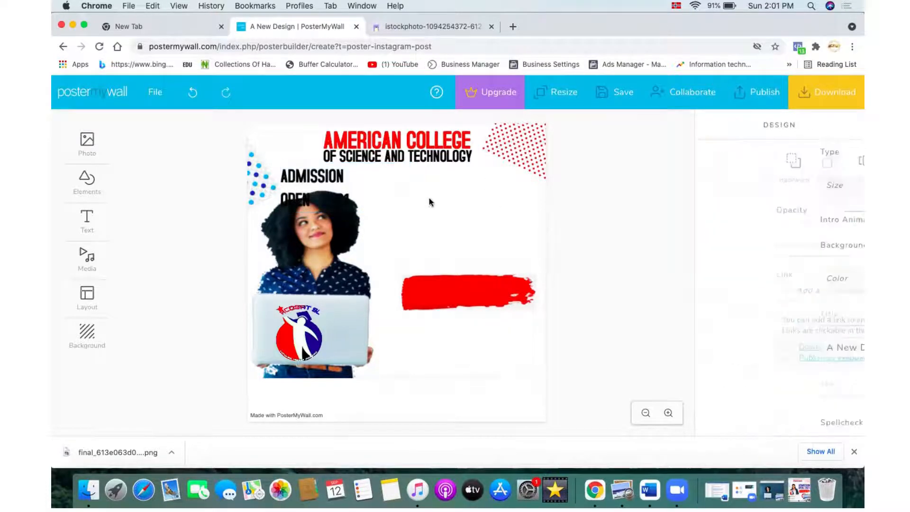
# Step: Move the headline text right of the woman and remove the extra space before 2021
pyautogui.moveTo(340, 188); pyautogui.dragTo(453, 213)
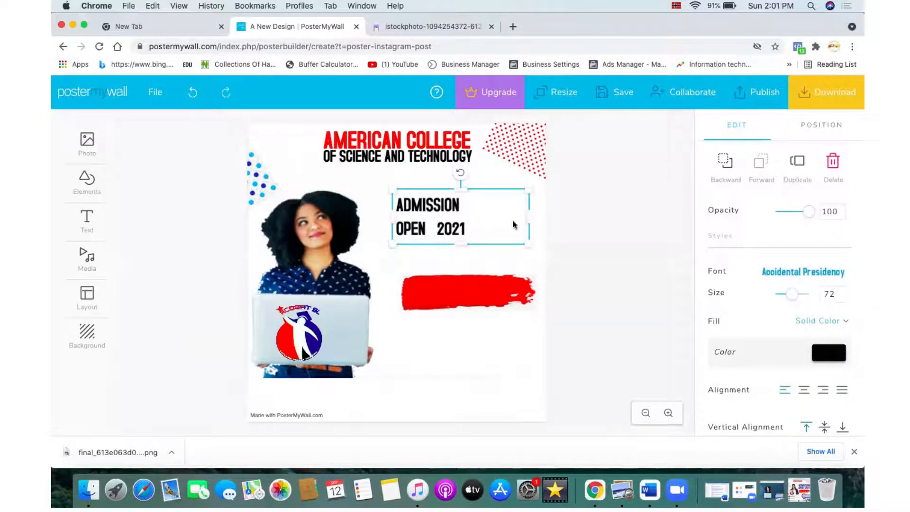
pyautogui.click(439, 225)
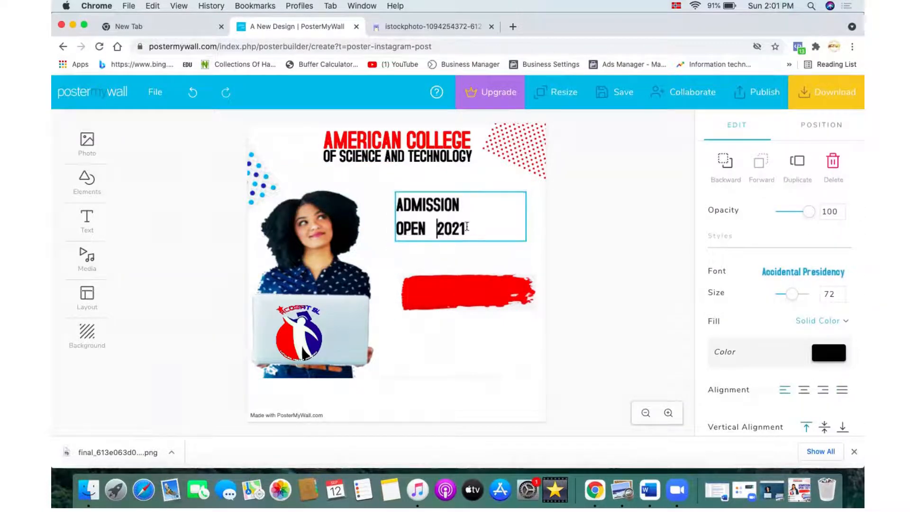
pyautogui.press('BackSpace')
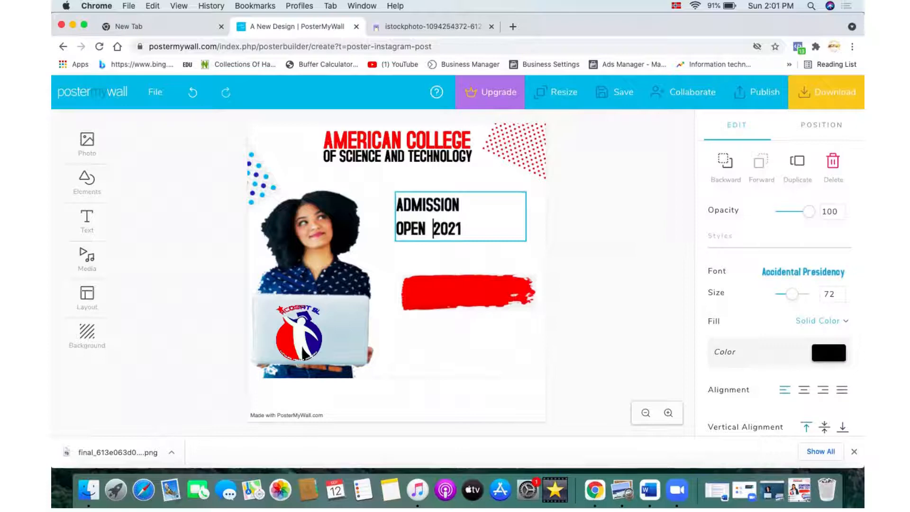
# Step: Enlarge the headline text to size 135 and position it just above the red brush stroke
pyautogui.click(490, 264)
pyautogui.click(452, 214)
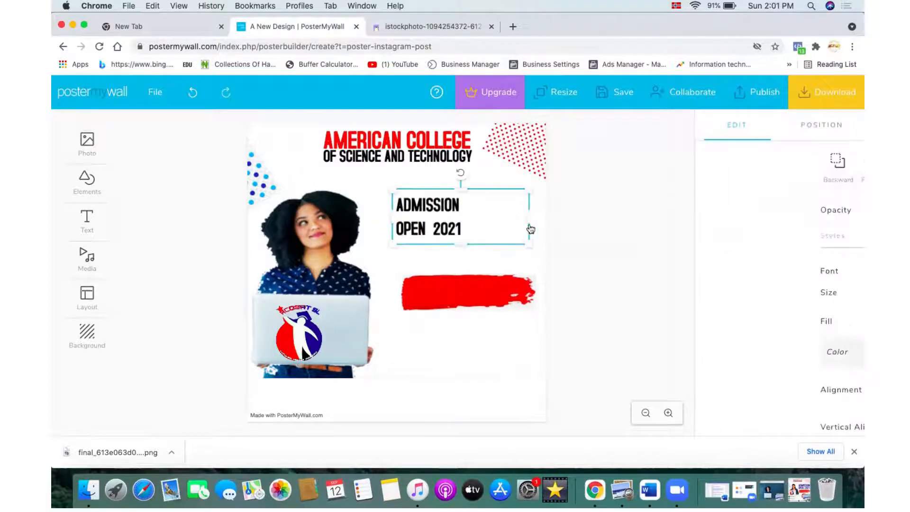
pyautogui.moveTo(528, 217); pyautogui.dragTo(540, 258)
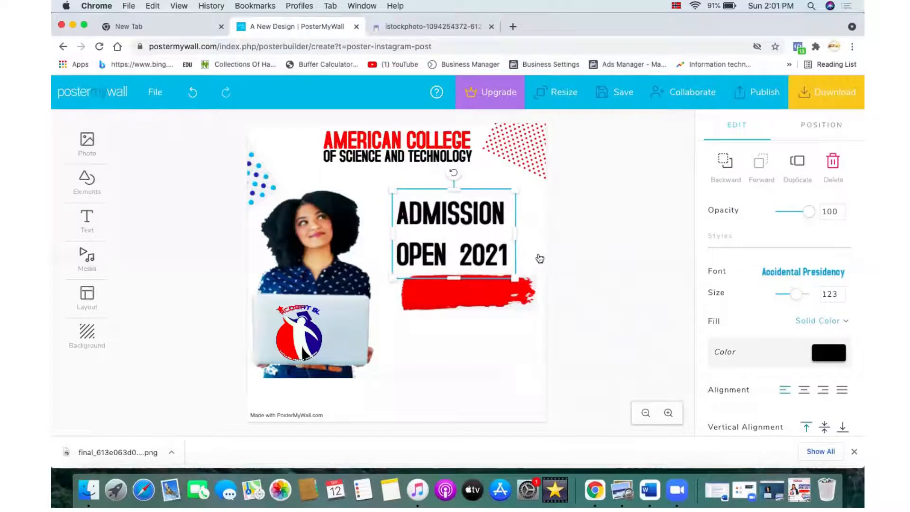
pyautogui.moveTo(485, 252); pyautogui.dragTo(498, 249)
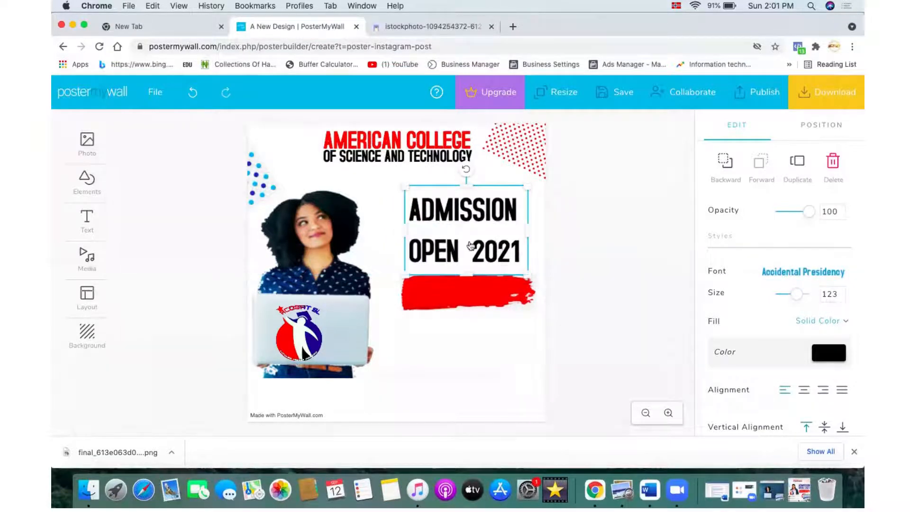
pyautogui.moveTo(529, 276); pyautogui.dragTo(539, 285)
pyautogui.click(608, 299)
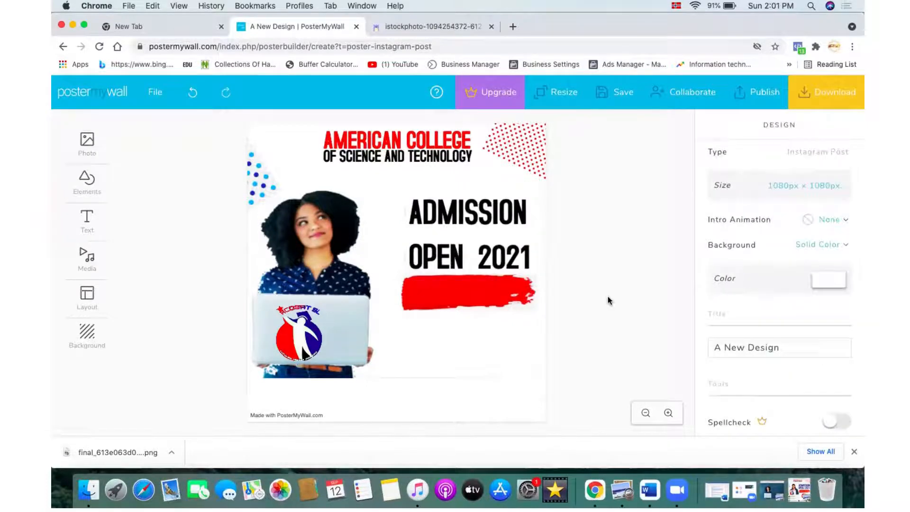
# Step: Recolour the ADMISSION OPEN 2021 text dark blue by picking the colour from the logo
pyautogui.click(798, 489)
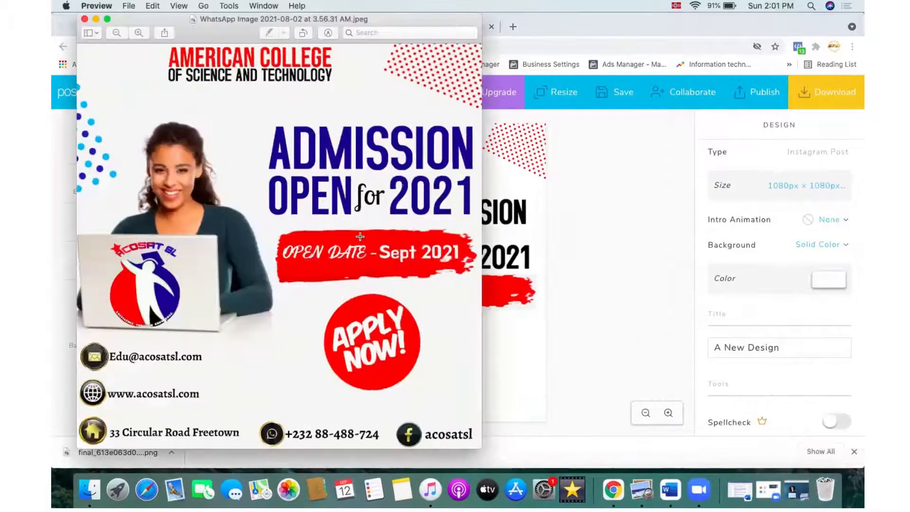
pyautogui.click(96, 20)
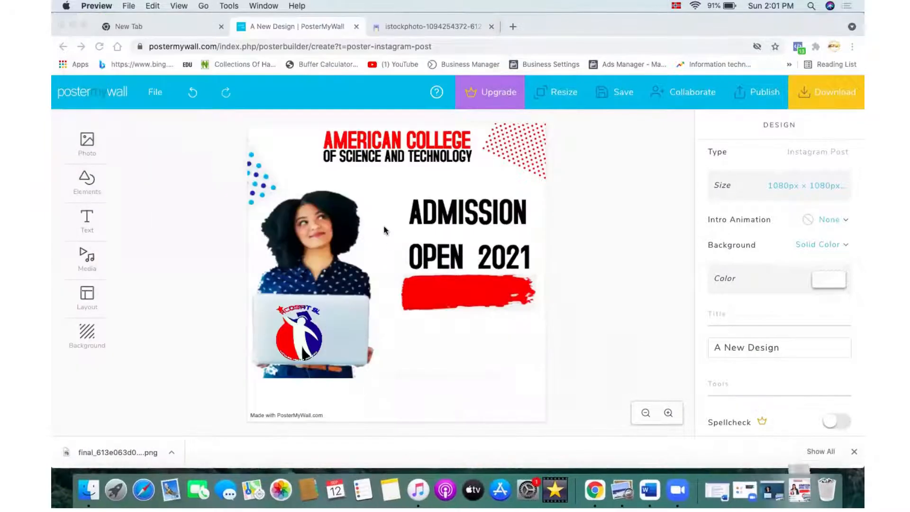
pyautogui.click(446, 231)
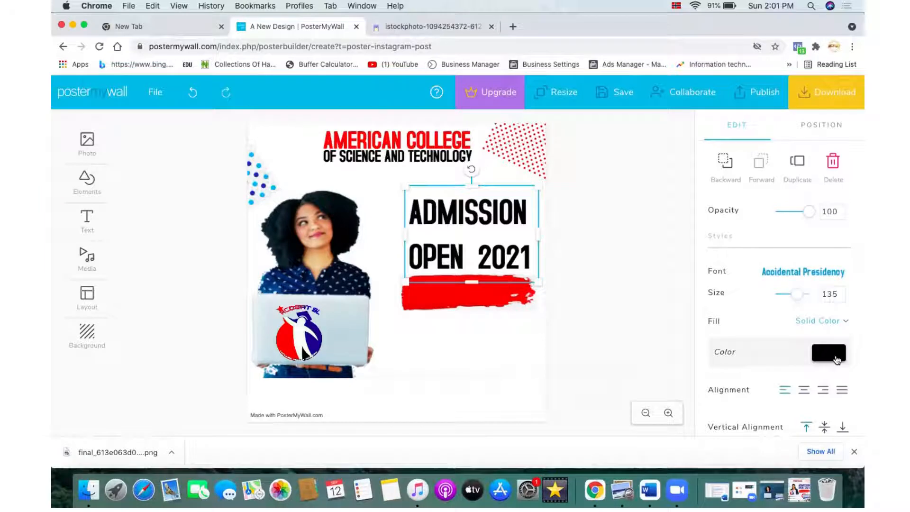
pyautogui.click(837, 360)
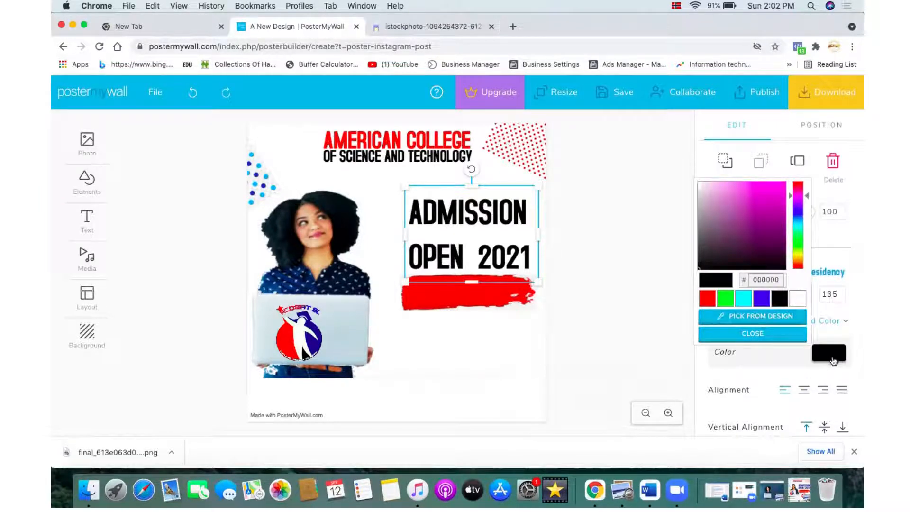
pyautogui.click(751, 316)
pyautogui.click(331, 335)
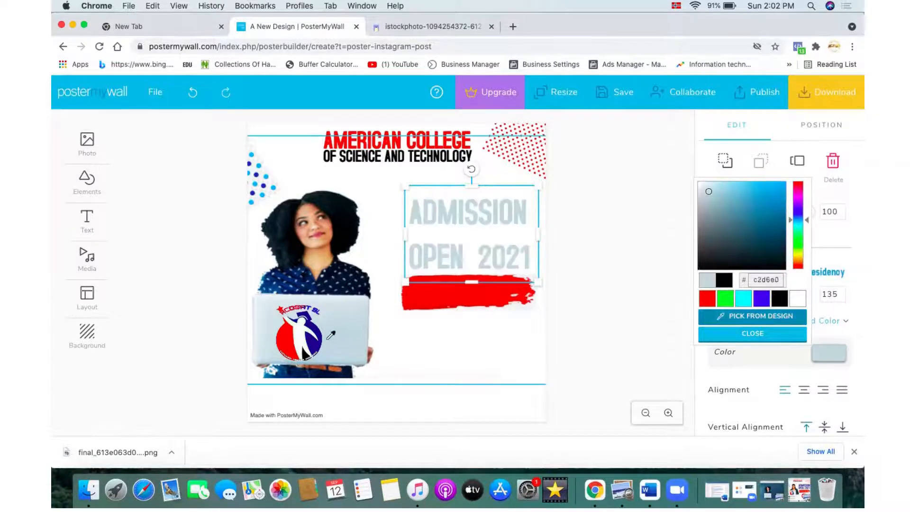
pyautogui.click(315, 348)
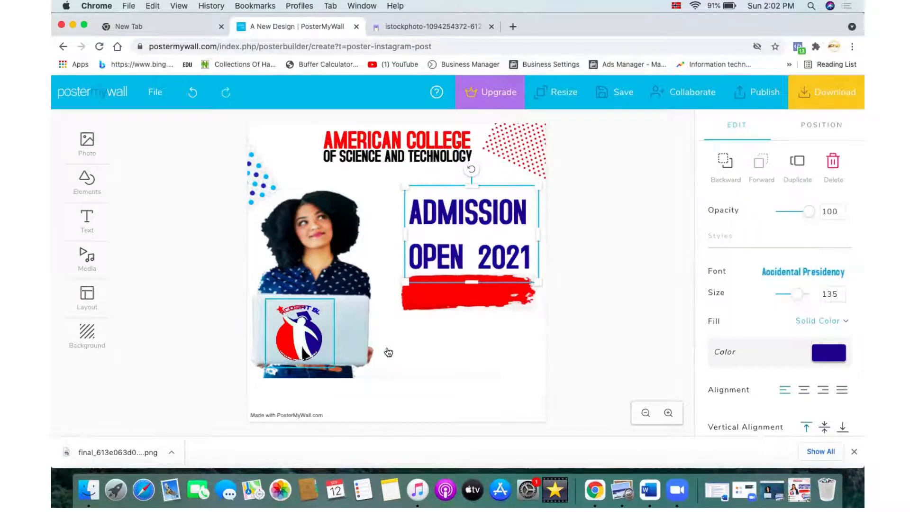
pyautogui.click(484, 365)
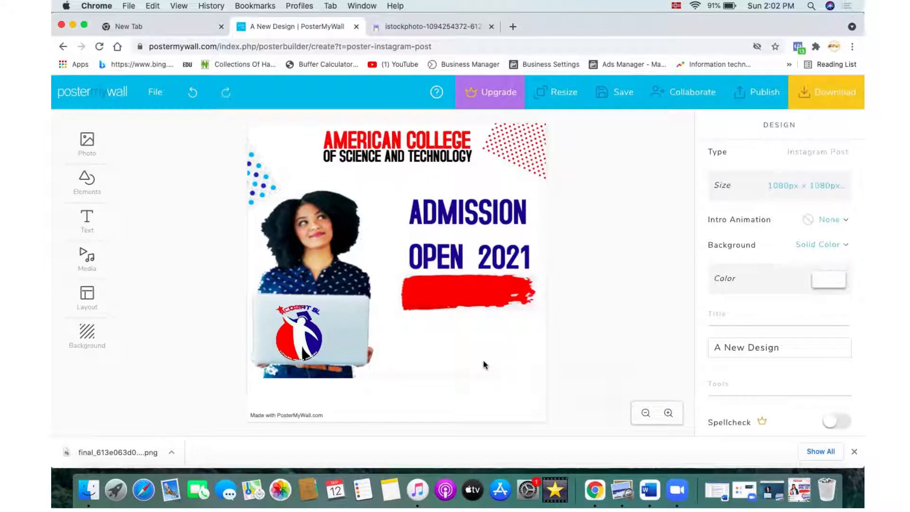
# Step: Check the reference poster, then add a plain text box reading OPEN DATE - 2021
pyautogui.click(807, 498)
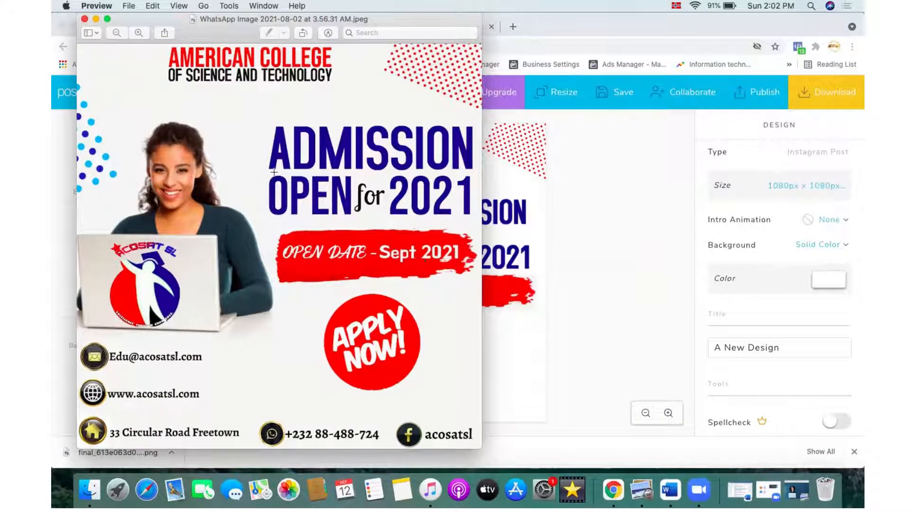
pyautogui.click(95, 19)
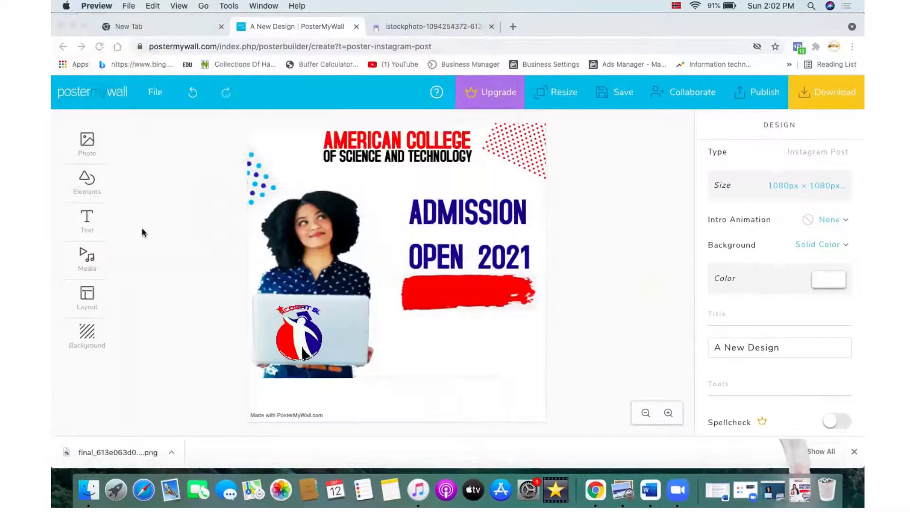
pyautogui.click(90, 231)
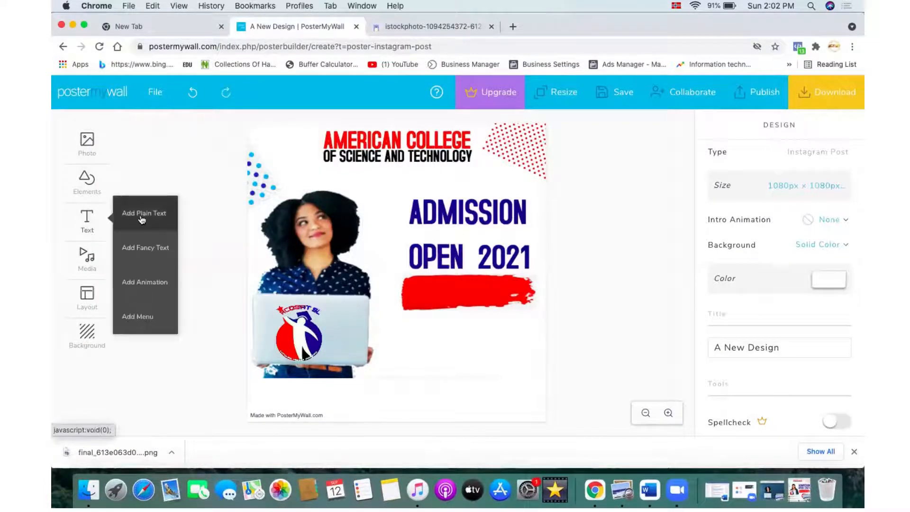
pyautogui.click(141, 219)
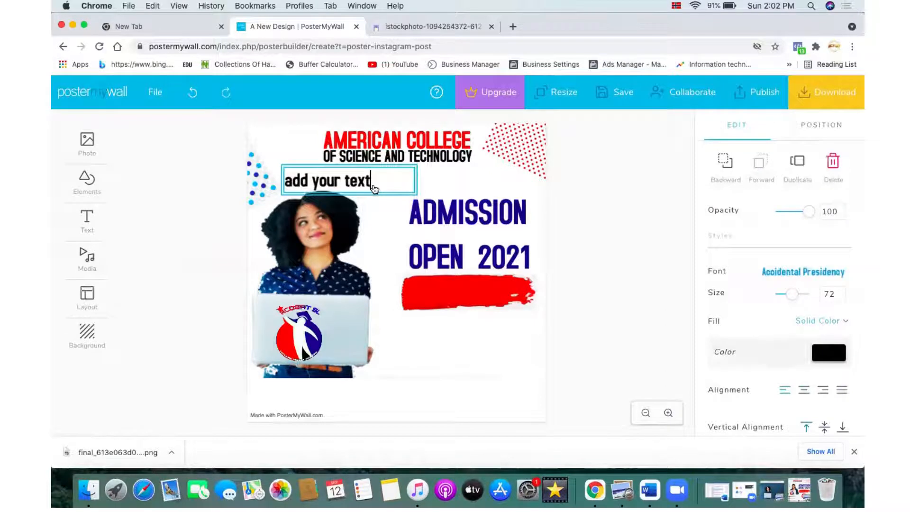
pyautogui.press('BackSpace')
pyautogui.press('BackSpace')
pyautogui.press('BackSpace')
pyautogui.press('BackSpace')
pyautogui.press('BackSpace')
pyautogui.press('BackSpace')
pyautogui.press('BackSpace')
pyautogui.press('BackSpace')
pyautogui.press('BackSpace')
pyautogui.press('BackSpace')
pyautogui.press('BackSpace')
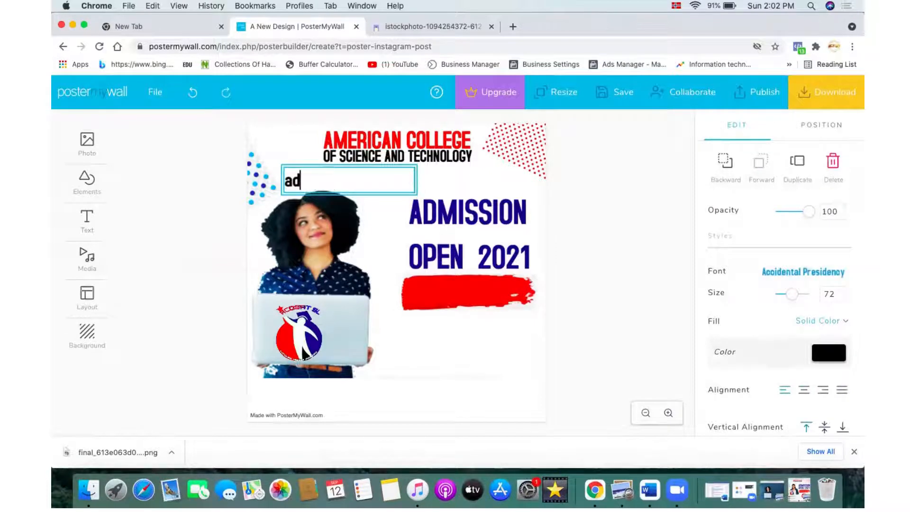
pyautogui.press('BackSpace')
pyautogui.press('BackSpace')
pyautogui.write('OPEN DATE ')
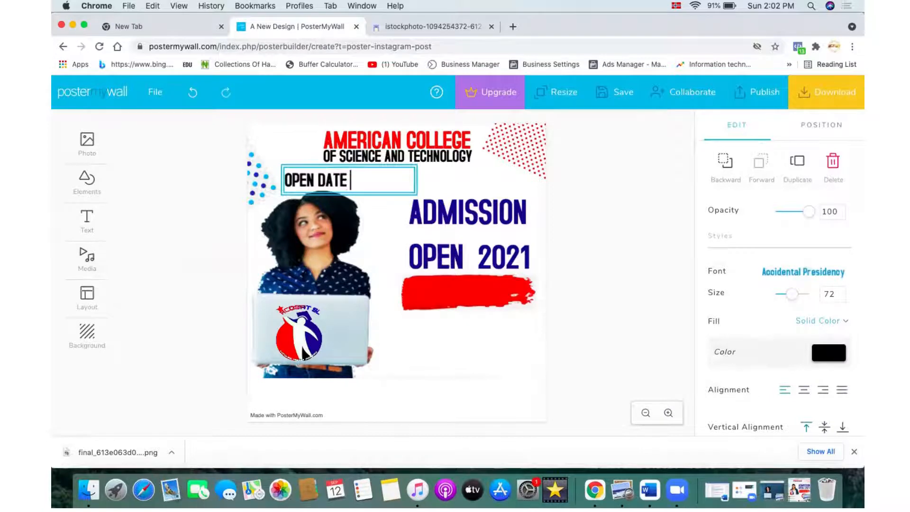
pyautogui.write('- 2021')
pyautogui.press('BackSpace')
pyautogui.write('21')
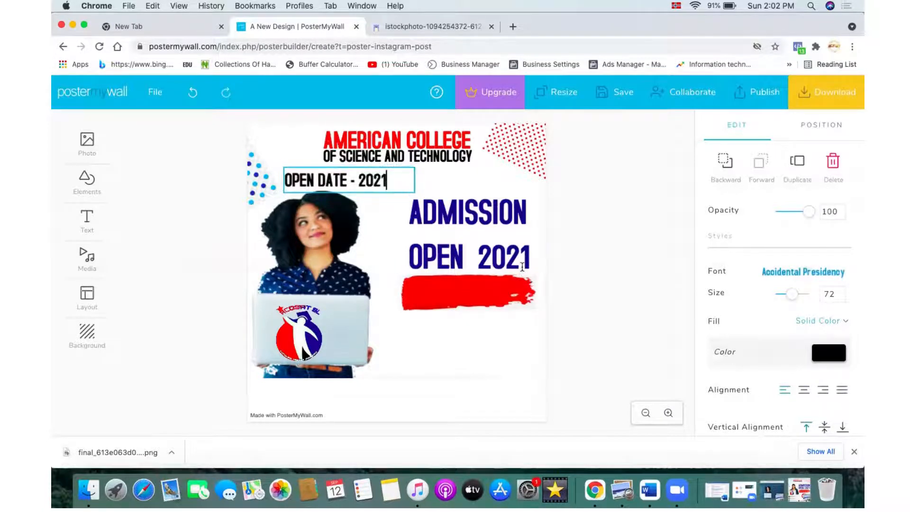
# Step: Change the OPEN DATE - 2021 text's font to Abel
pyautogui.click(821, 282)
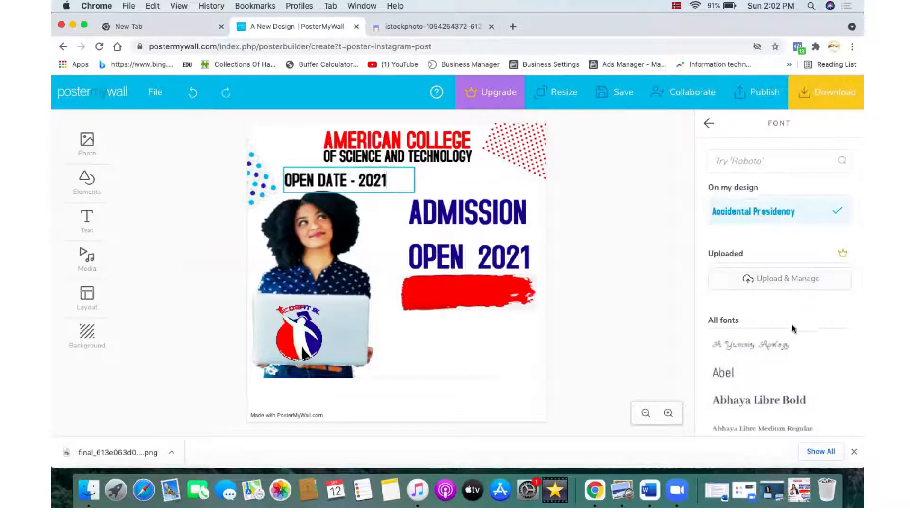
pyautogui.scroll(-1, 782, 360)
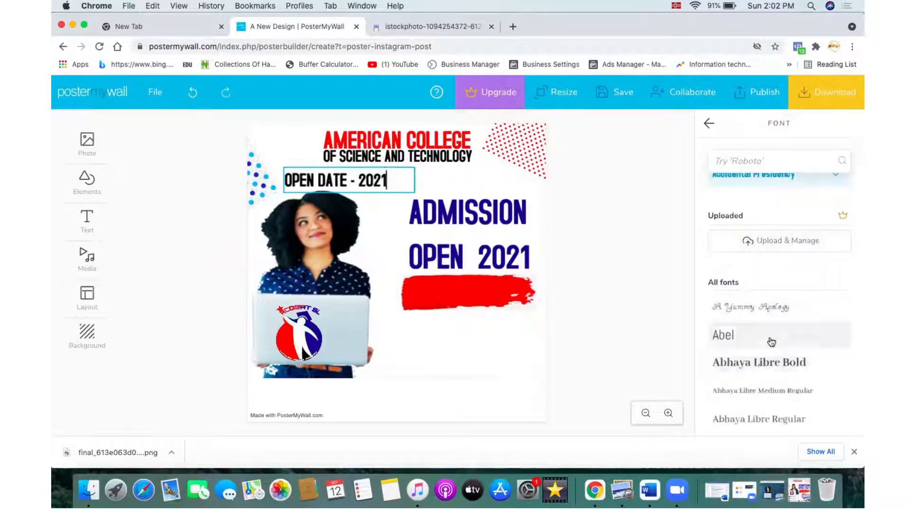
pyautogui.click(771, 342)
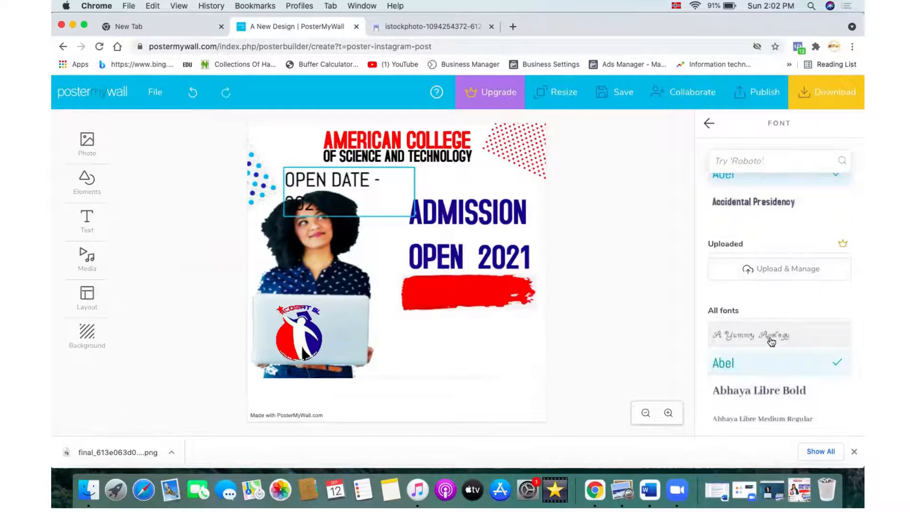
pyautogui.click(450, 172)
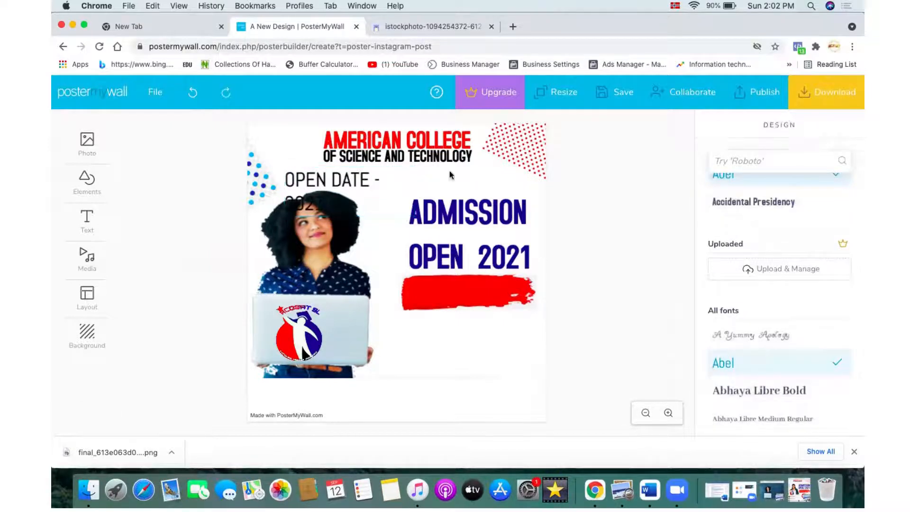
# Step: Move the OPEN DATE - 2021 text onto the red brush stroke and shrink it to size 63
pyautogui.click(401, 187)
pyautogui.moveTo(419, 192); pyautogui.dragTo(443, 183)
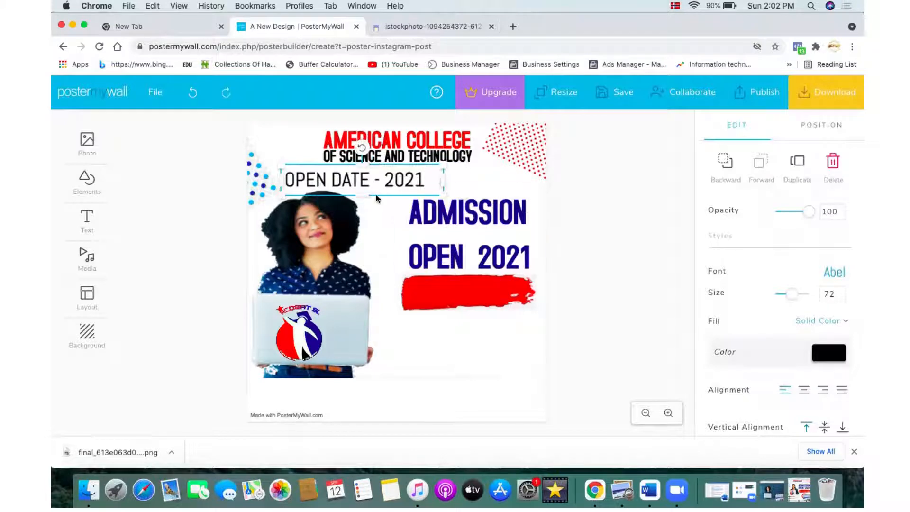
pyautogui.moveTo(369, 179); pyautogui.dragTo(485, 288)
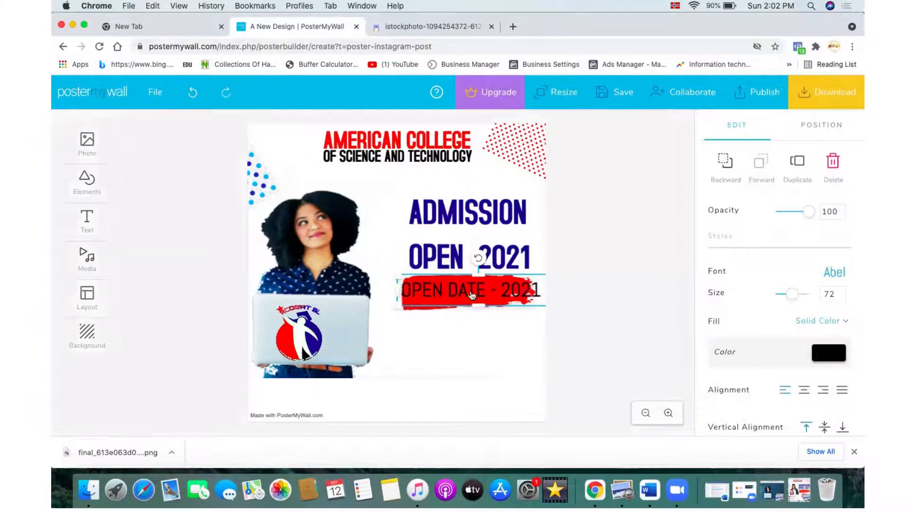
pyautogui.moveTo(402, 306); pyautogui.dragTo(444, 293)
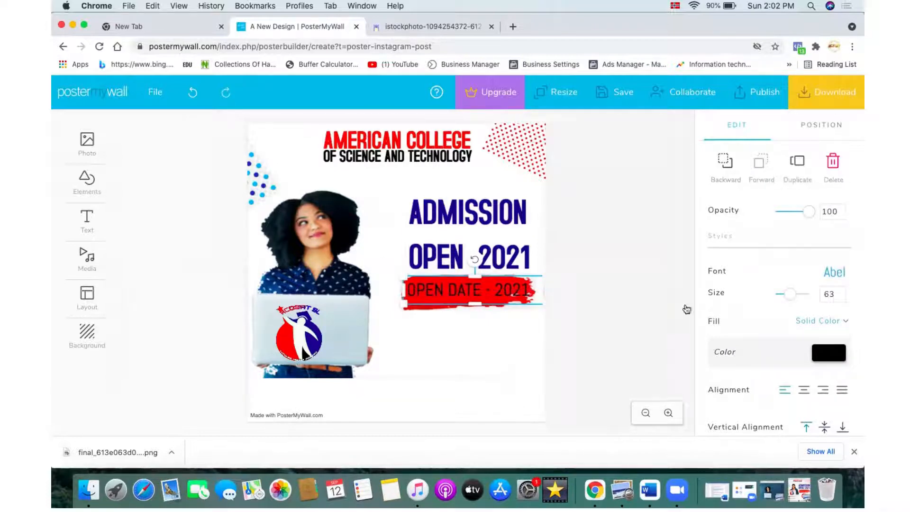
# Step: Recolour the OPEN DATE - 2021 text white
pyautogui.click(820, 349)
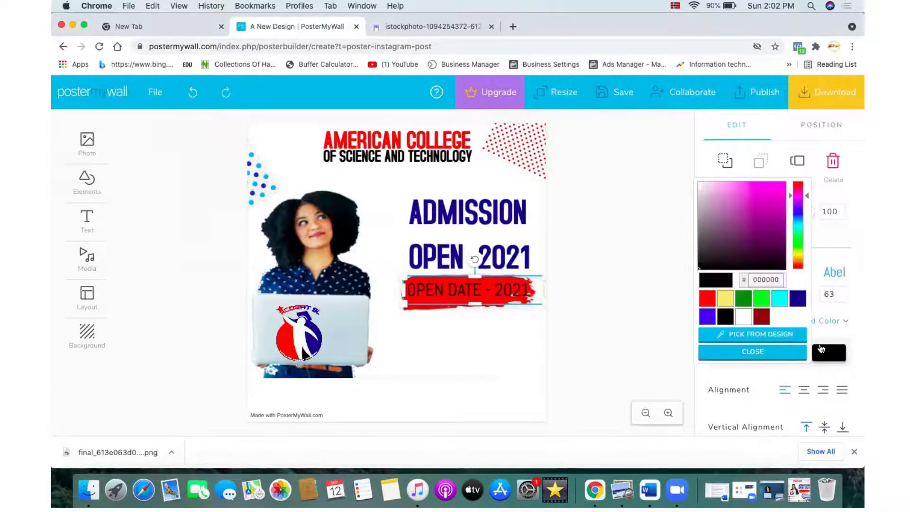
pyautogui.click(743, 316)
pyautogui.click(594, 334)
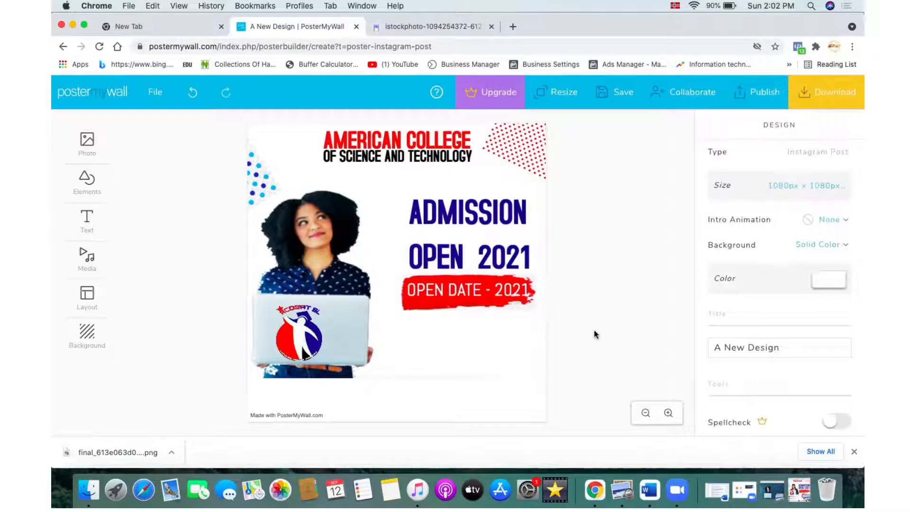
# Step: Check the reference poster again, then add a plain text box reading FOR
pyautogui.click(798, 490)
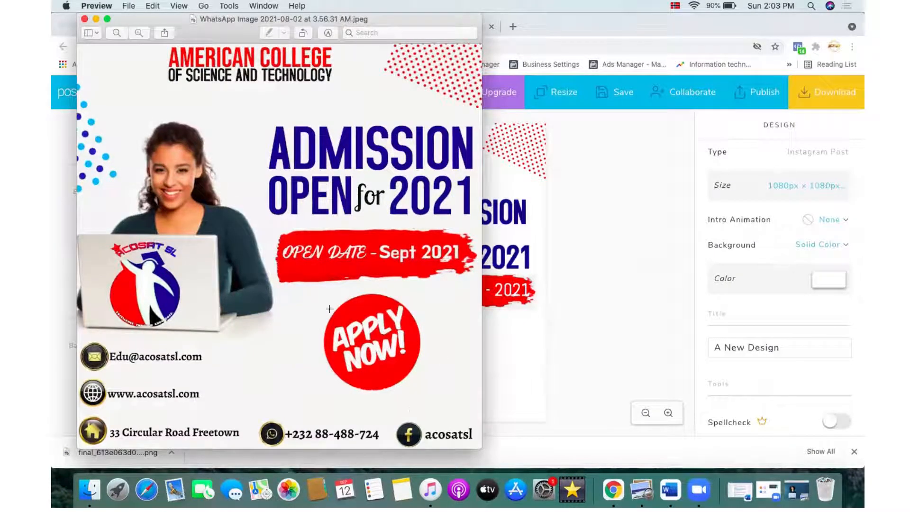
pyautogui.click(95, 19)
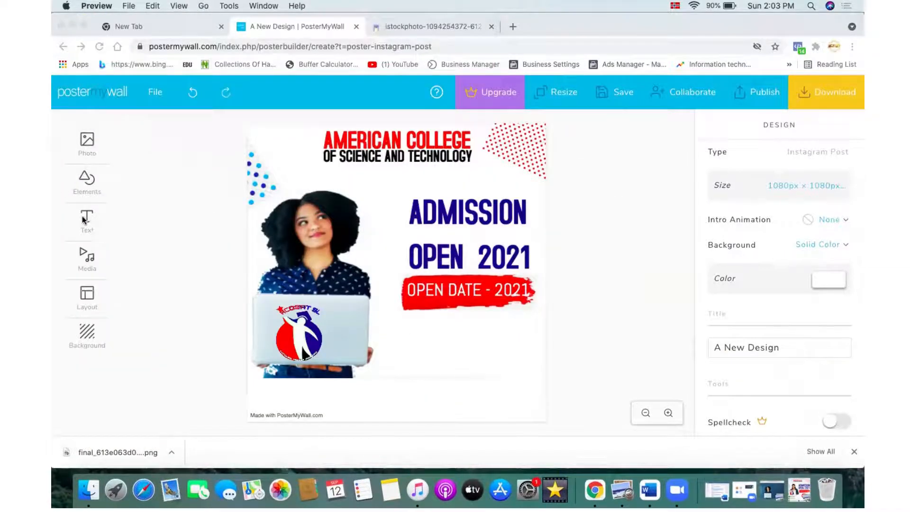
pyautogui.click(84, 219)
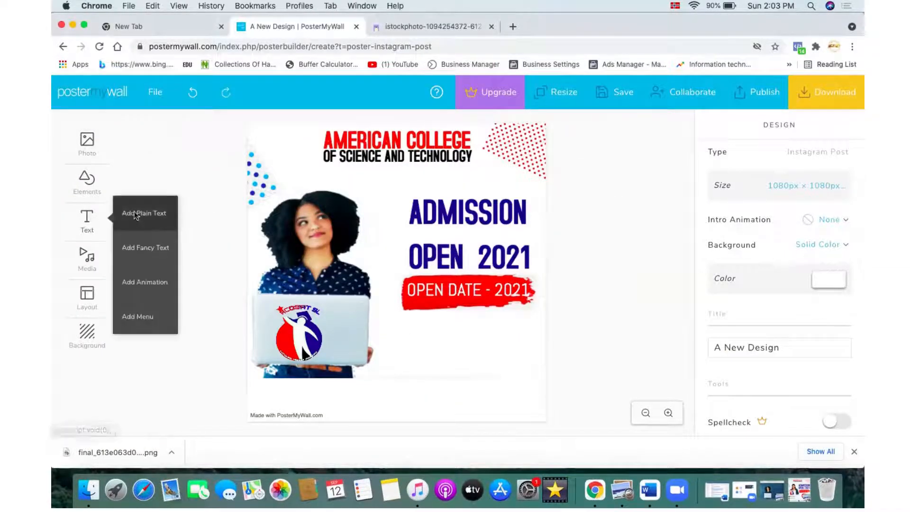
pyautogui.click(135, 215)
pyautogui.click(375, 185)
pyautogui.press('BackSpace')
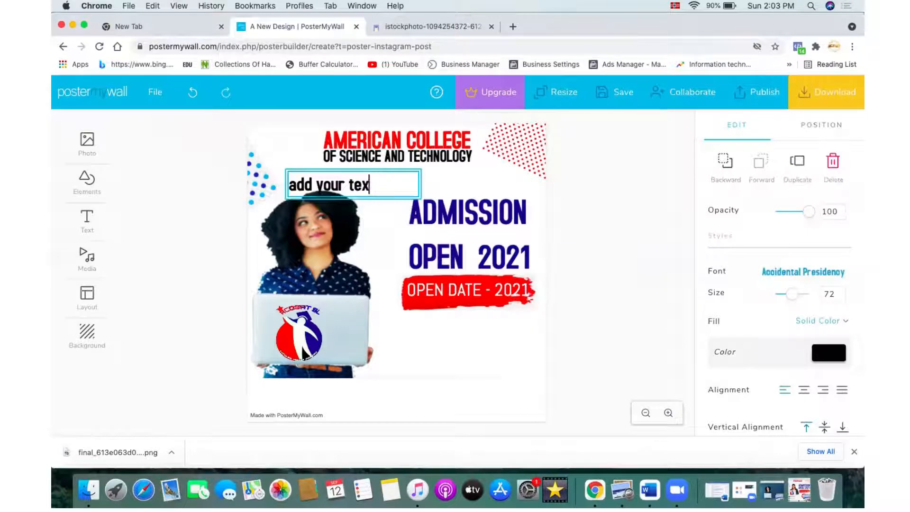
pyautogui.press('BackSpace')
pyautogui.press('BackSpace')
pyautogui.press('BackSpace')
pyautogui.press('BackSpace')
pyautogui.press('BackSpace')
pyautogui.press('BackSpace')
pyautogui.press('BackSpace')
pyautogui.press('BackSpace')
pyautogui.press('BackSpace')
pyautogui.press('BackSpace')
pyautogui.press('BackSpace')
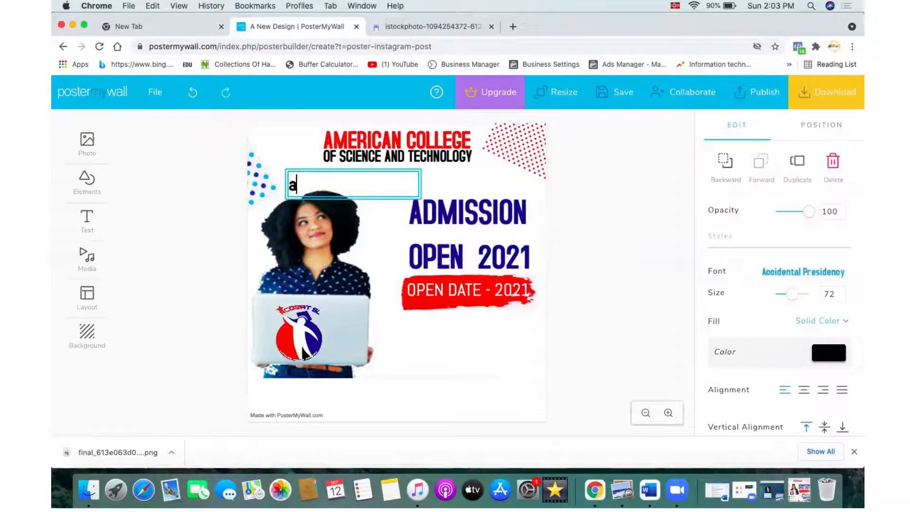
pyautogui.press('BackSpace')
pyautogui.write('FOR')
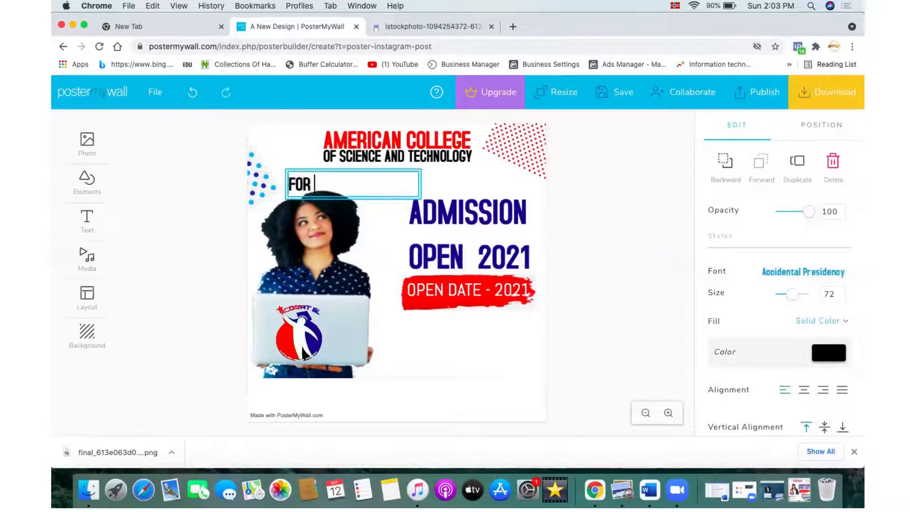
# Step: Shrink the FOR text to size 46 and place it between OPEN and 2021 in the headline
pyautogui.click(462, 181)
pyautogui.click(295, 183)
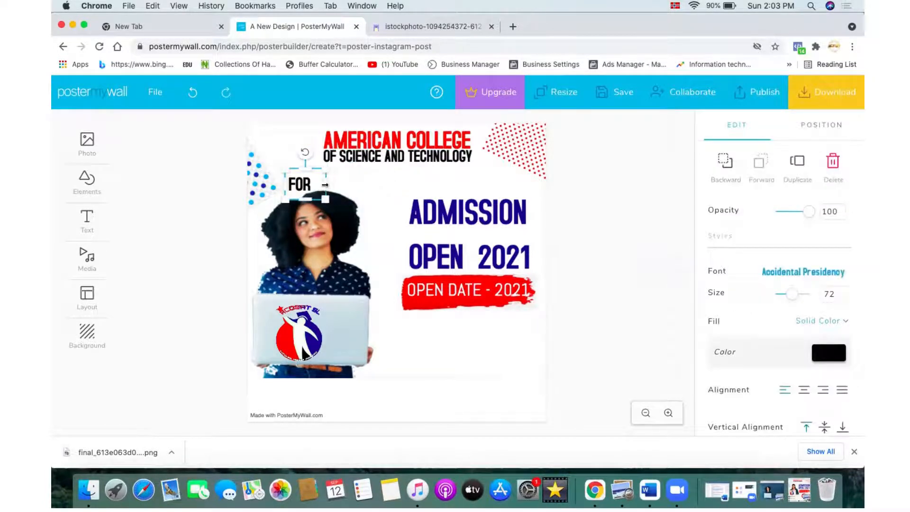
pyautogui.moveTo(316, 186); pyautogui.dragTo(472, 261)
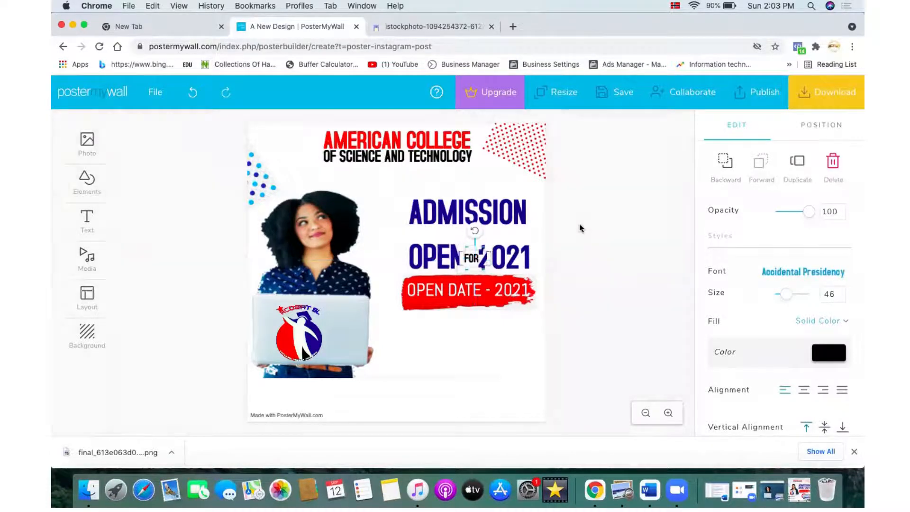
pyautogui.click(566, 244)
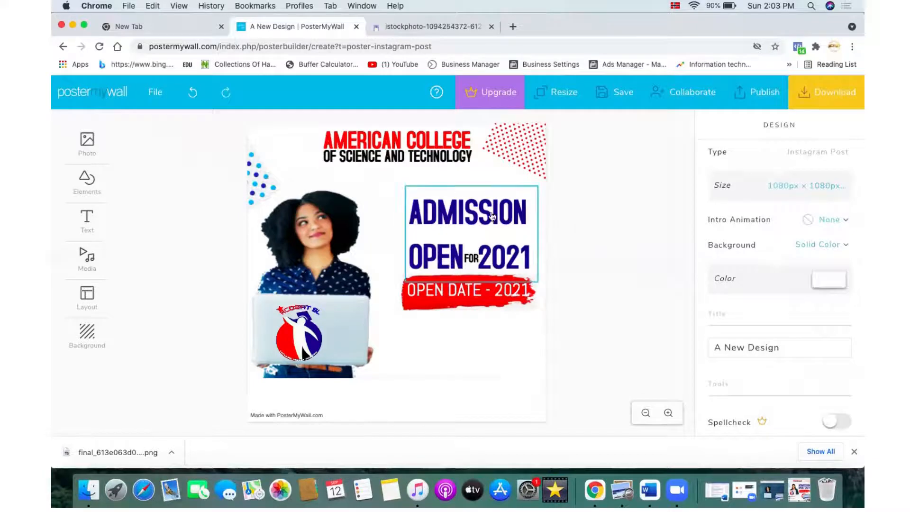
# Step: Reduce the ADMISSION OPEN 2021 headline's line height to 91 and shift the headline slightly down
pyautogui.click(512, 253)
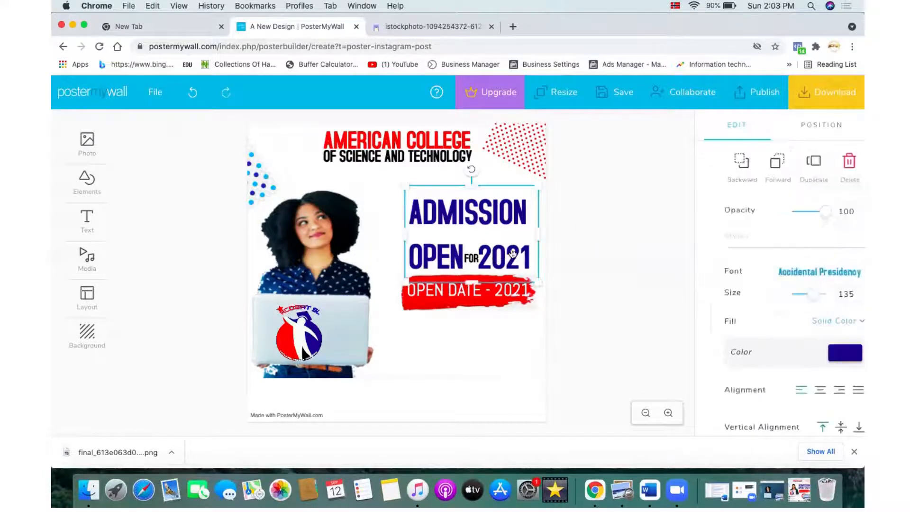
pyautogui.click(512, 254)
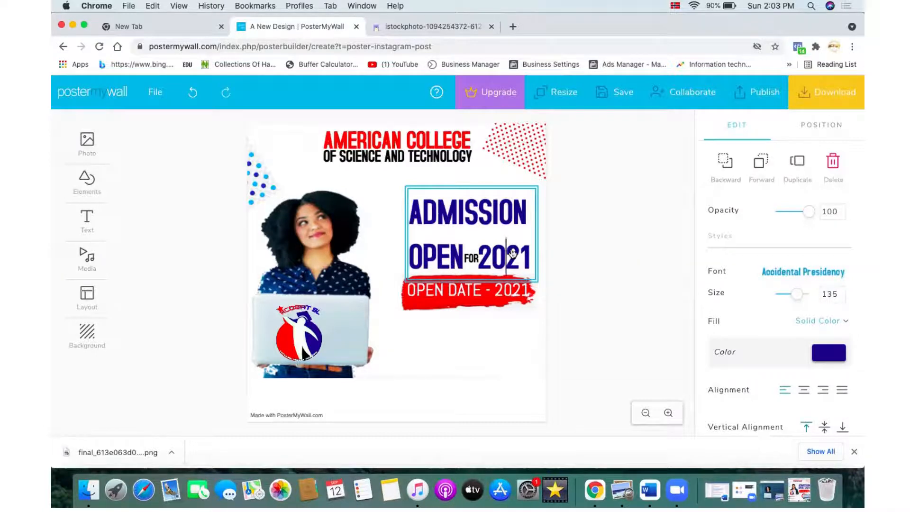
pyautogui.press('super+a')
pyautogui.scroll(-3, 768, 402)
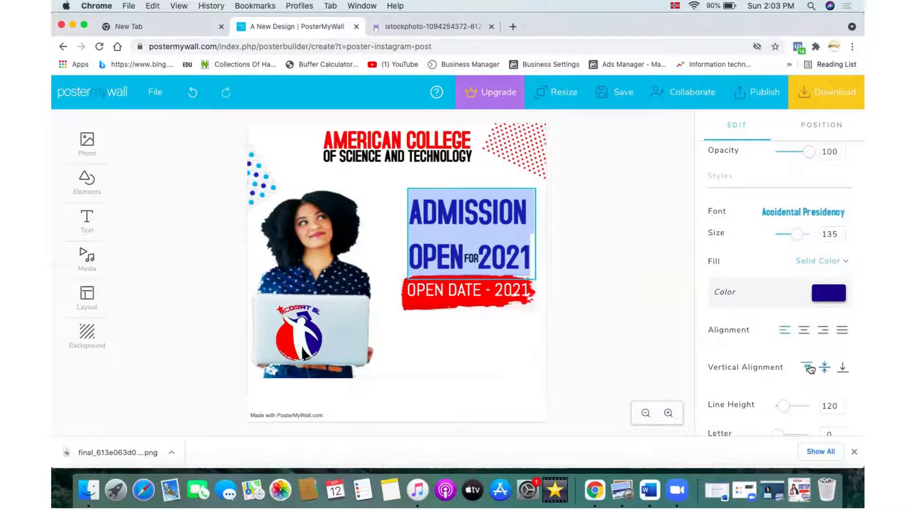
pyautogui.scroll(-2, 771, 385)
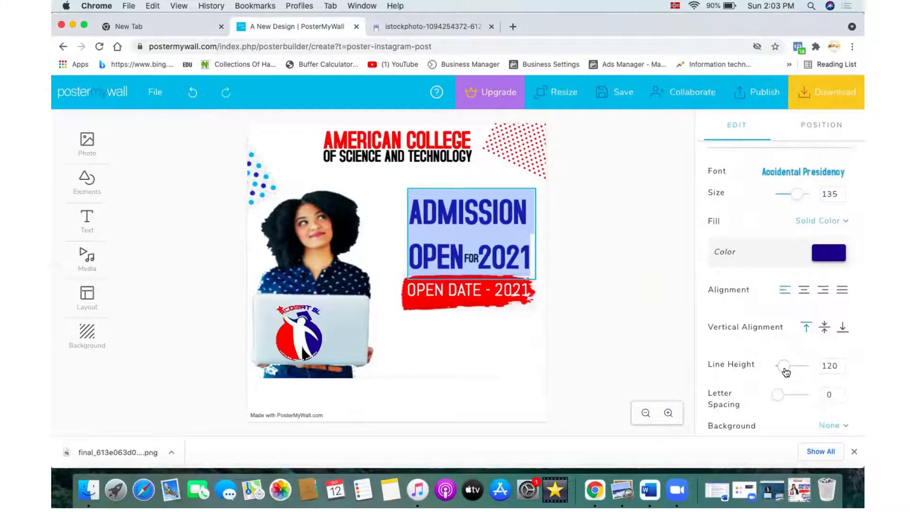
pyautogui.click(841, 368)
pyautogui.click(841, 368)
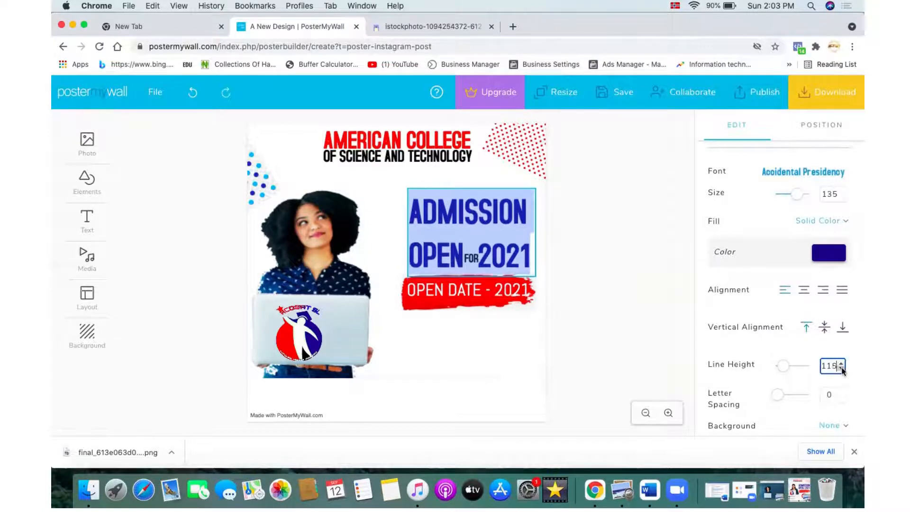
pyautogui.click(840, 368)
pyautogui.click(841, 368)
pyautogui.click(841, 368)
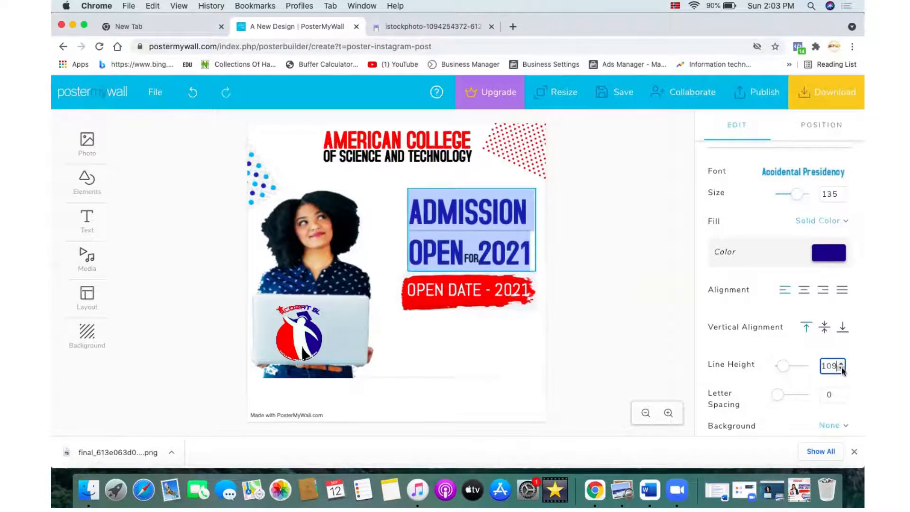
pyautogui.click(841, 368)
pyautogui.click(841, 368)
pyautogui.click(841, 368)
pyautogui.click(841, 368)
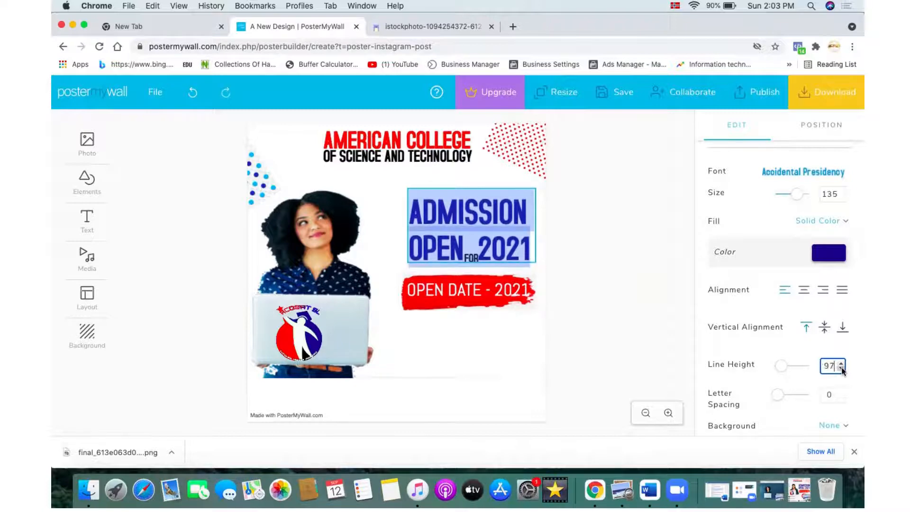
pyautogui.click(840, 368)
pyautogui.click(841, 368)
pyautogui.click(841, 368)
pyautogui.click(841, 368)
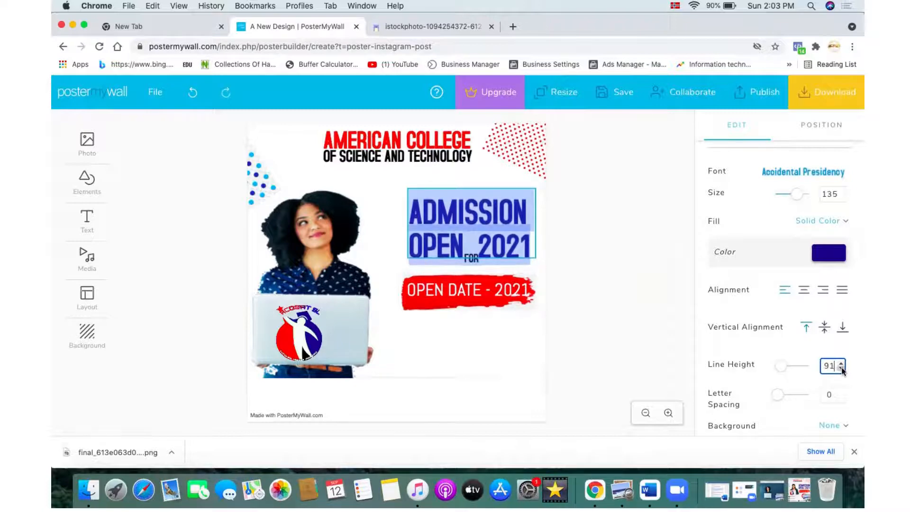
pyautogui.click(649, 343)
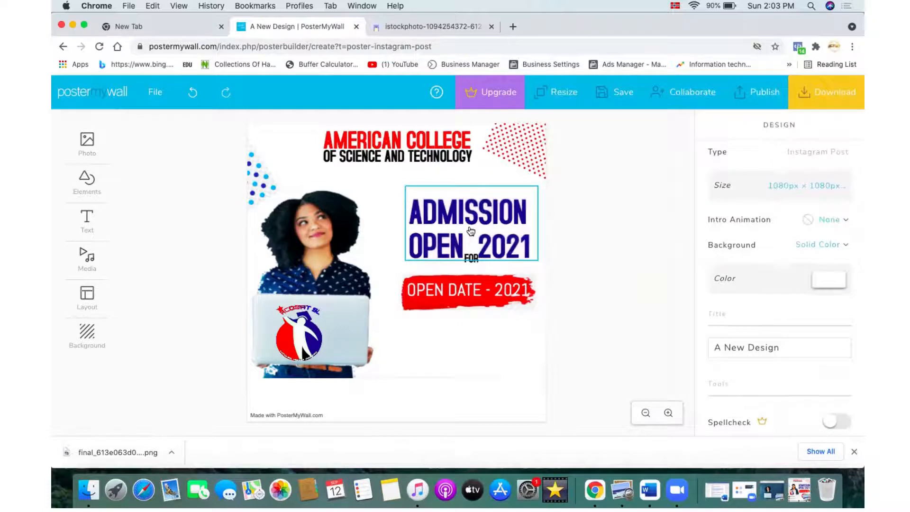
pyautogui.moveTo(470, 232); pyautogui.dragTo(470, 241)
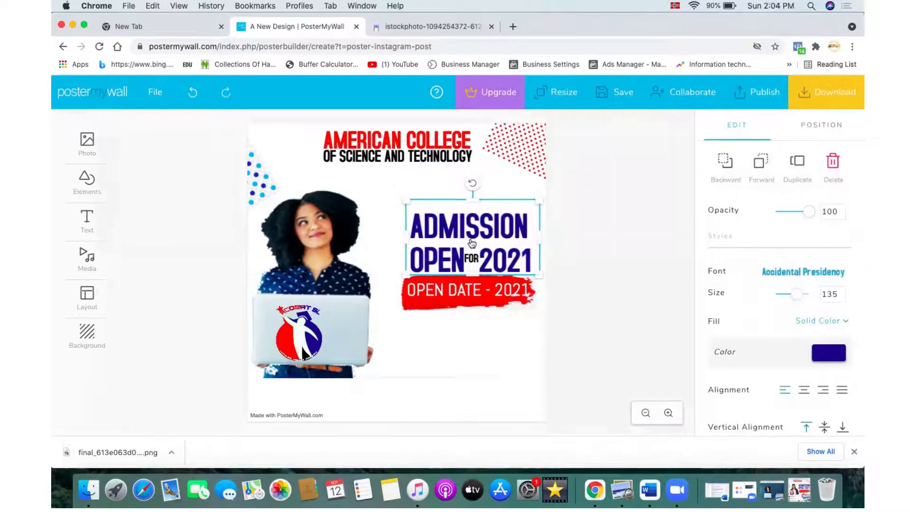
# Step: Compare the current design against the reference poster image
pyautogui.click(484, 324)
pyautogui.click(493, 400)
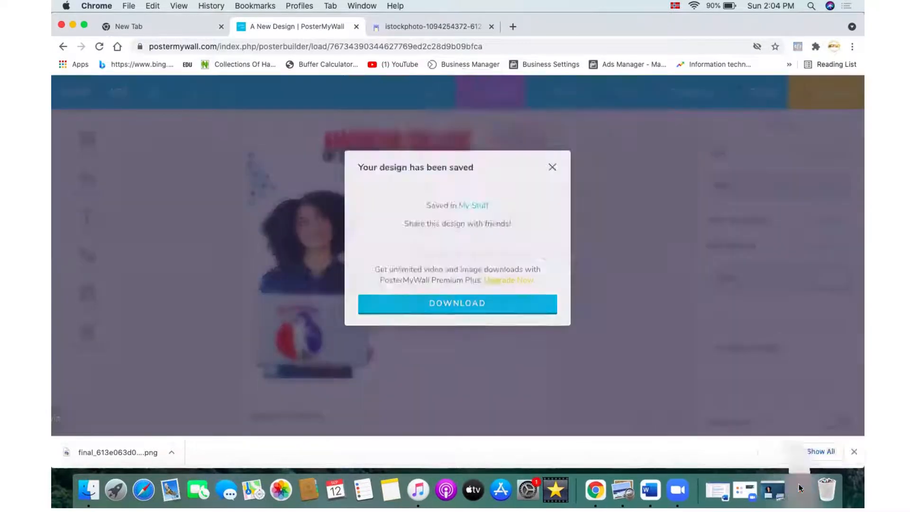
pyautogui.click(798, 489)
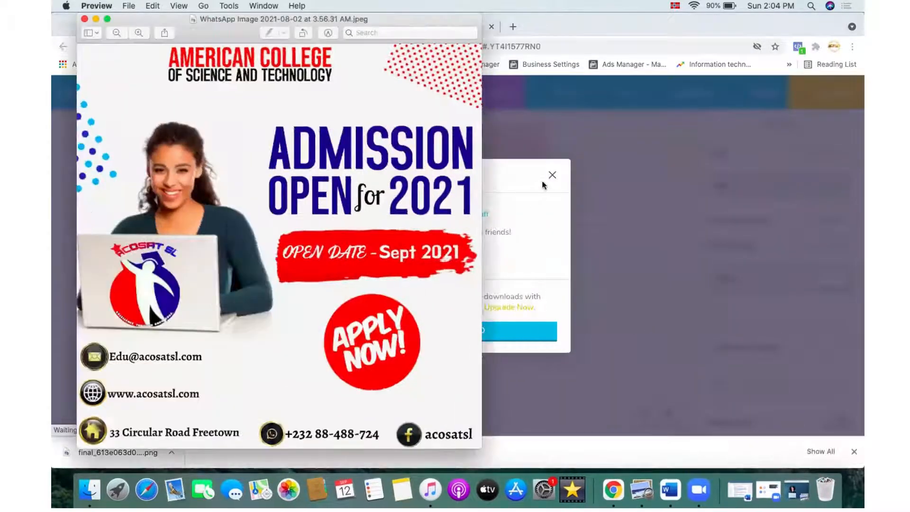
pyautogui.click(551, 177)
pyautogui.click(552, 173)
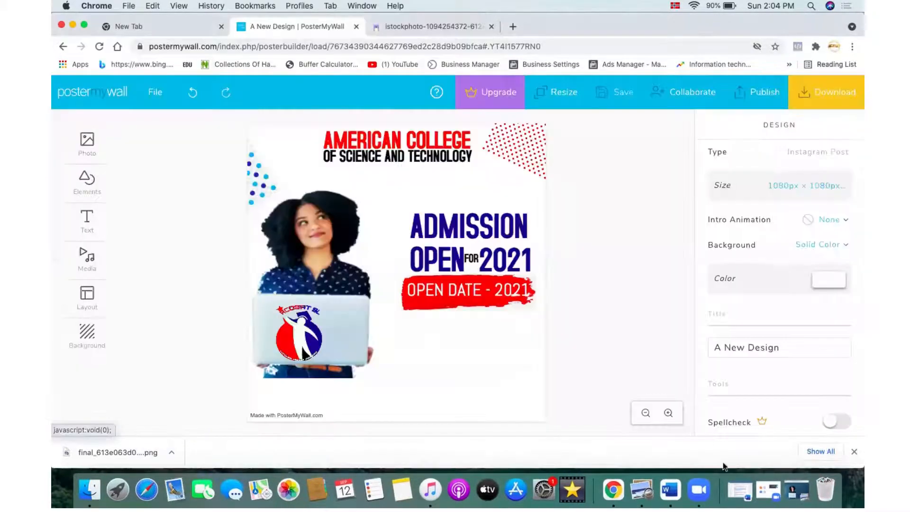
pyautogui.click(72, 26)
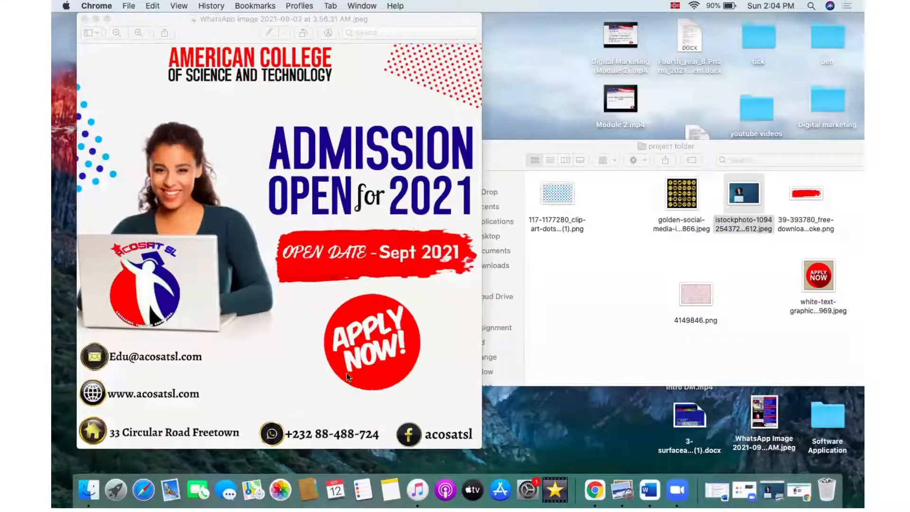
pyautogui.click(96, 19)
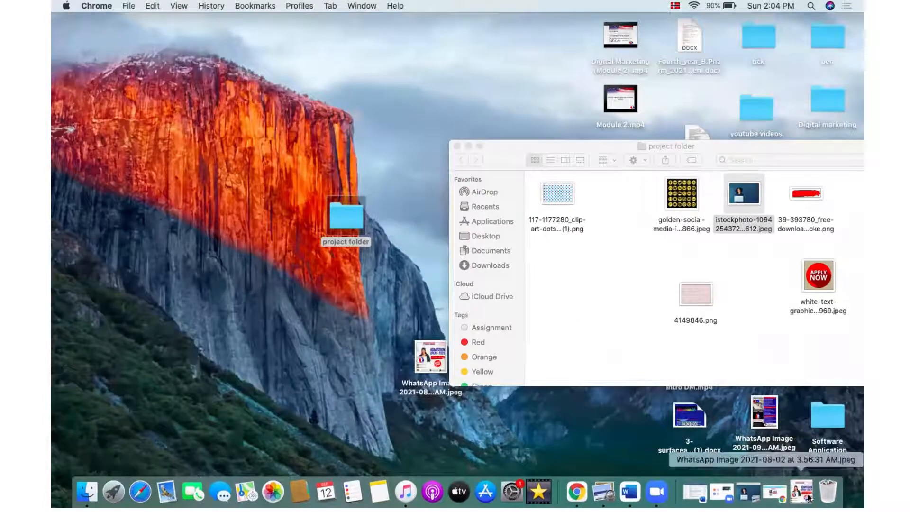
pyautogui.click(775, 492)
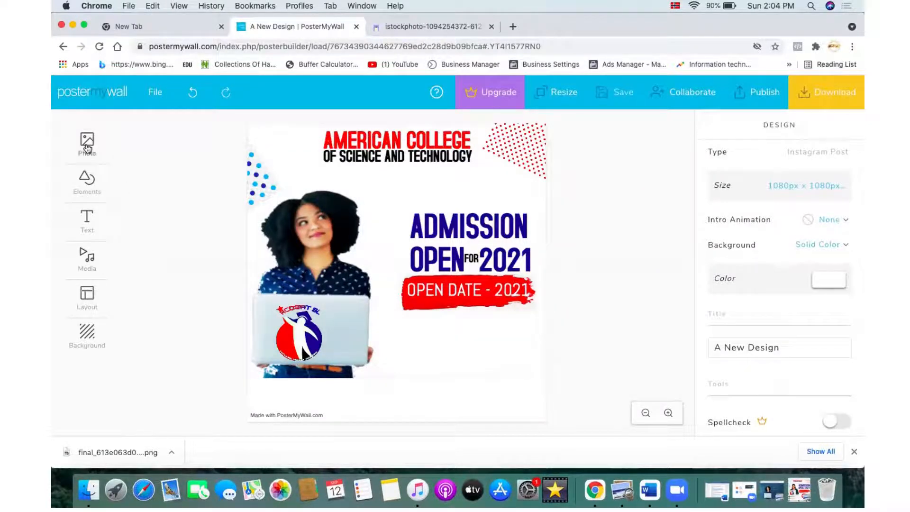
# Step: Upload the APPLY NOW graphic white-text-graphic...969.jpeg from the project folder and add it to the design
pyautogui.click(87, 142)
pyautogui.click(145, 143)
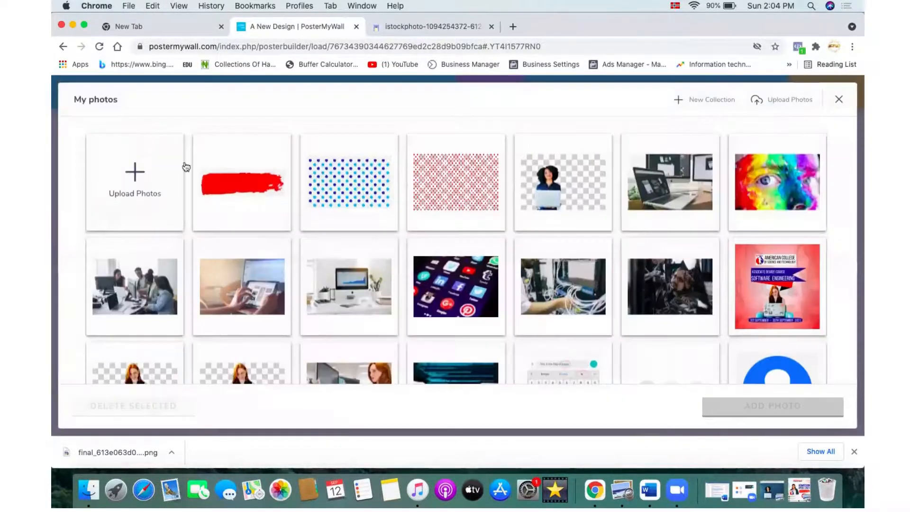
pyautogui.click(154, 192)
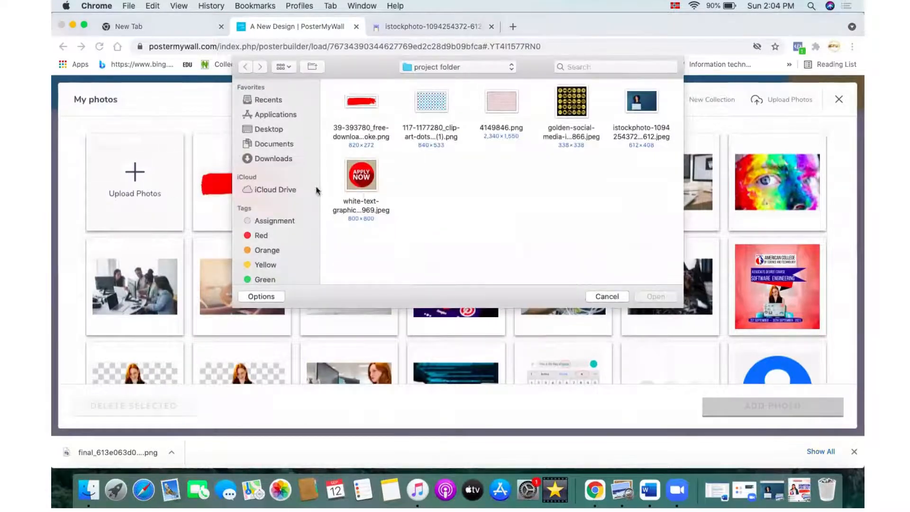
pyautogui.click(362, 181)
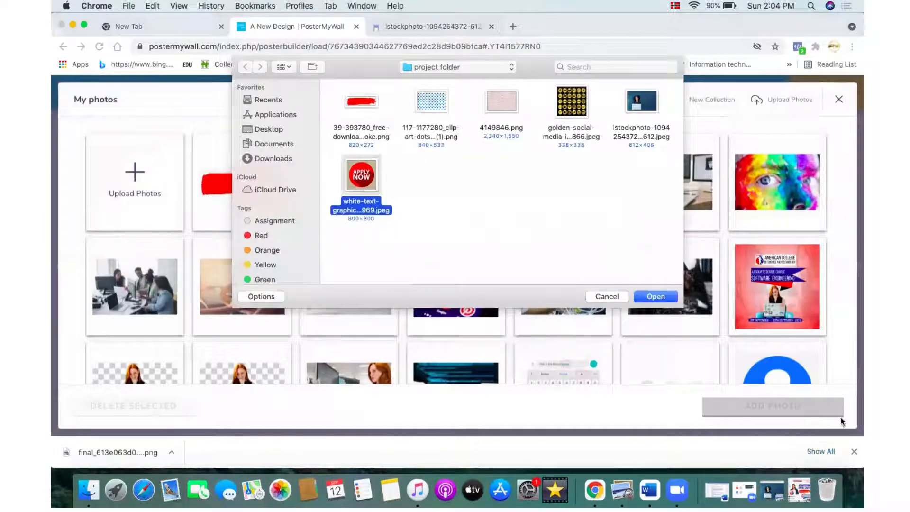
pyautogui.click(663, 297)
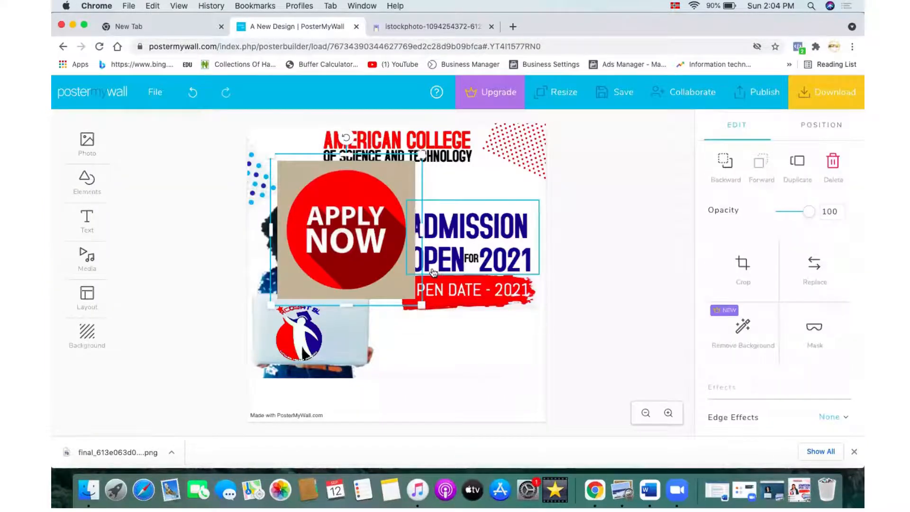
# Step: Move the APPLY NOW image below the OPEN DATE banner and shrink it to a small badge
pyautogui.moveTo(388, 255); pyautogui.dragTo(479, 387)
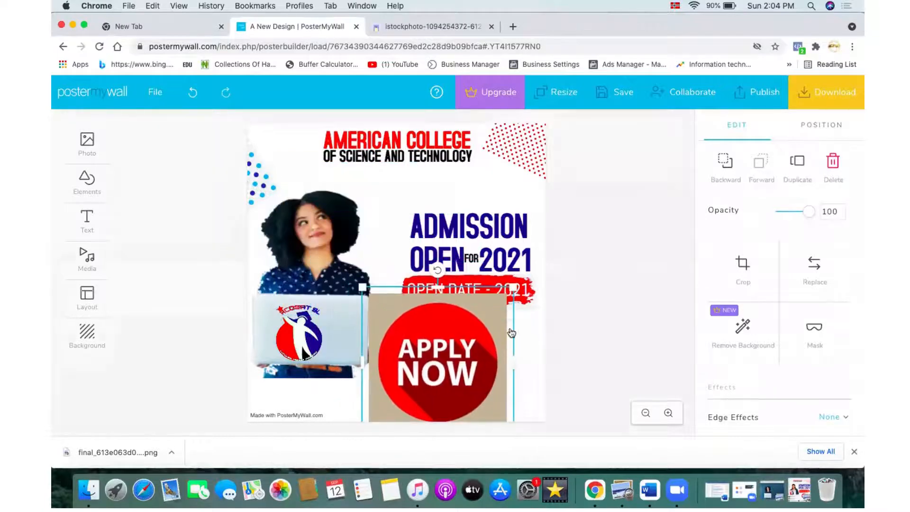
pyautogui.moveTo(513, 287); pyautogui.dragTo(496, 345)
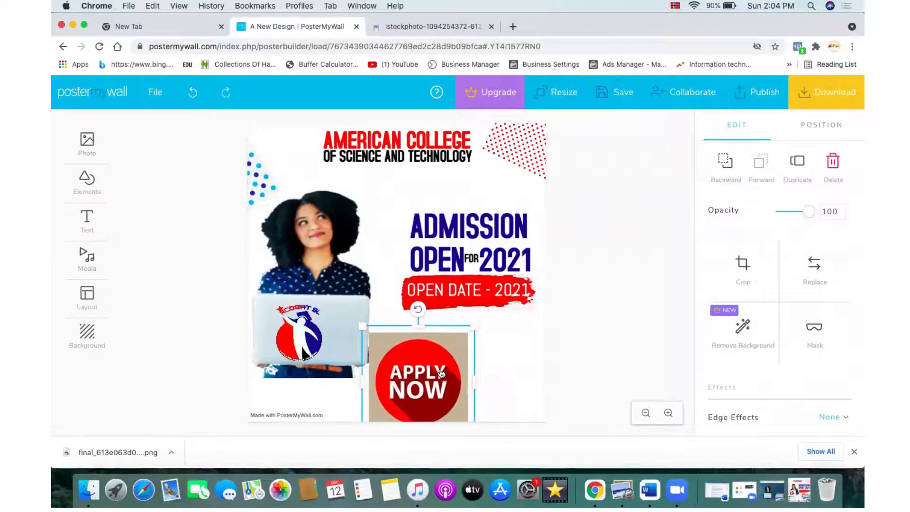
pyautogui.moveTo(441, 374); pyautogui.dragTo(477, 365)
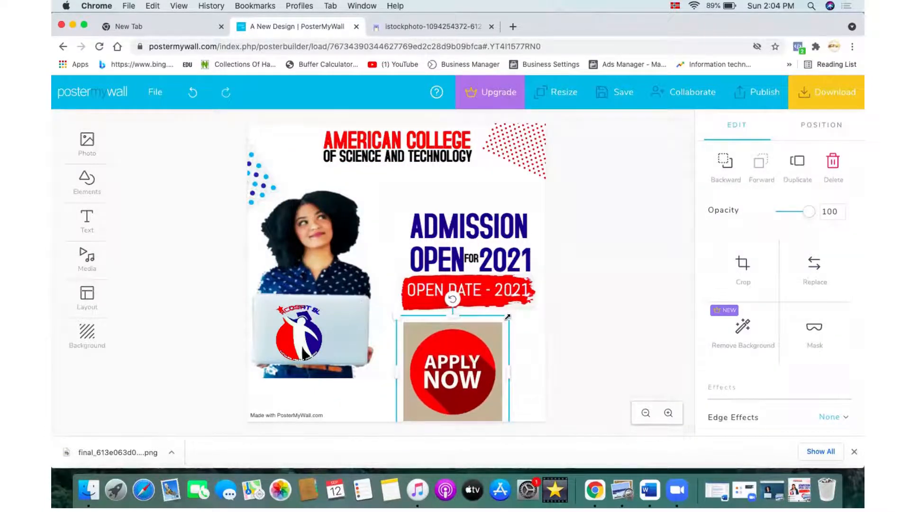
pyautogui.moveTo(507, 316); pyautogui.dragTo(496, 337)
pyautogui.moveTo(459, 372); pyautogui.dragTo(479, 350)
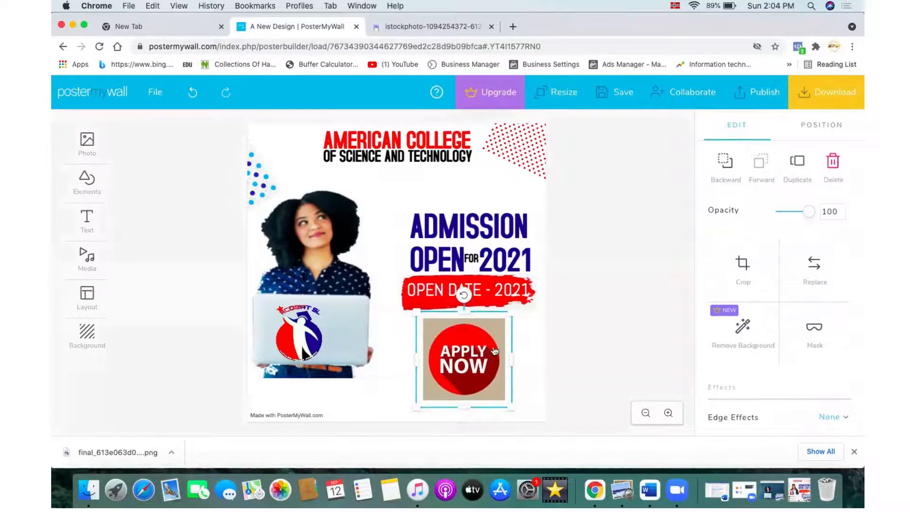
# Step: Mask the APPLY NOW image with a circle shape to remove its square background
pyautogui.click(812, 327)
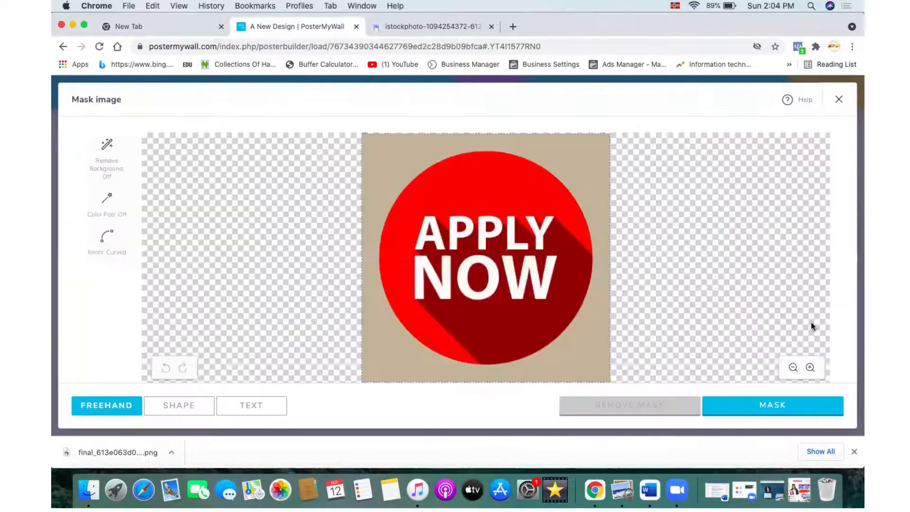
pyautogui.click(174, 415)
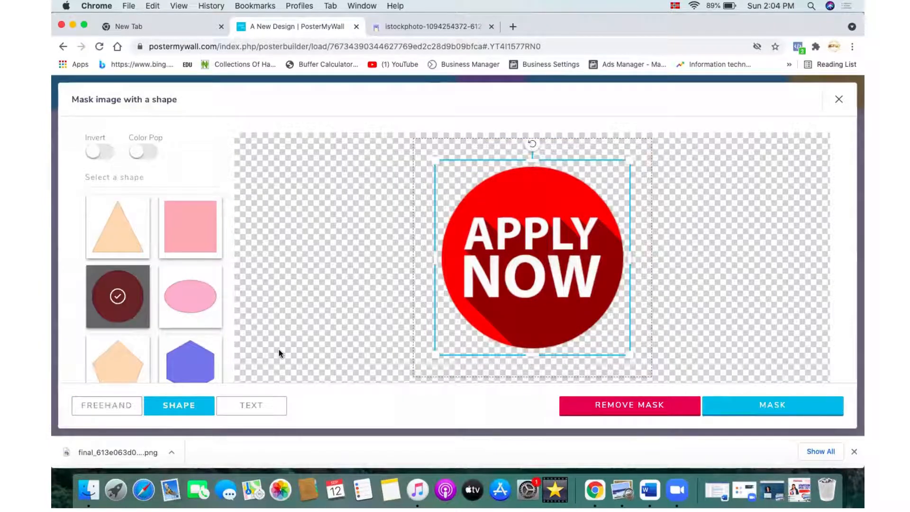
pyautogui.click(125, 244)
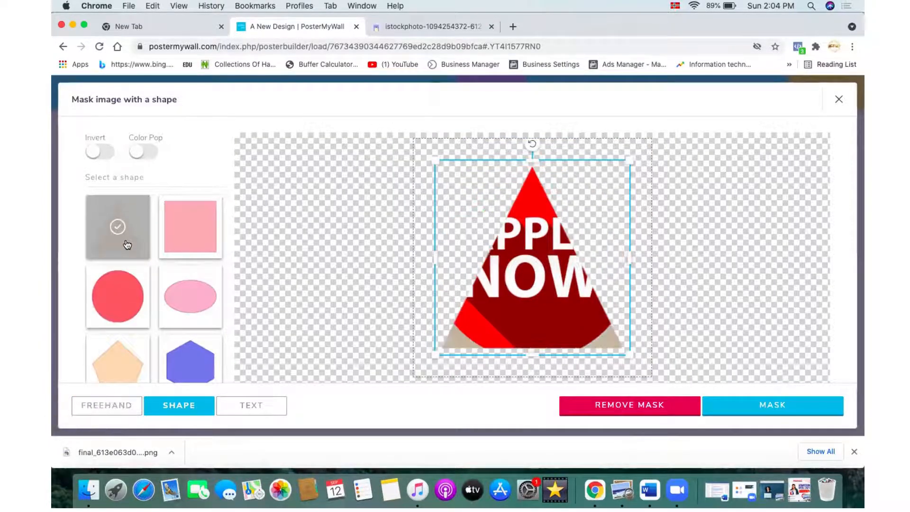
pyautogui.click(187, 243)
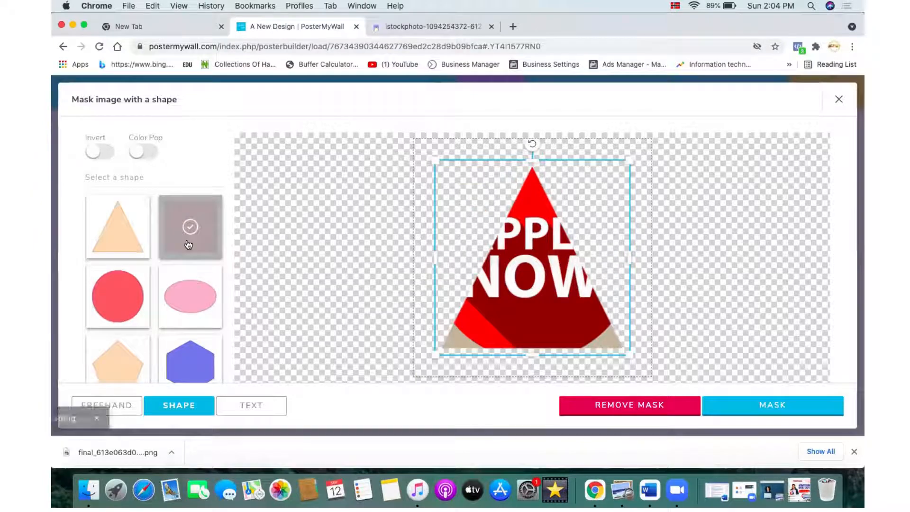
pyautogui.click(135, 305)
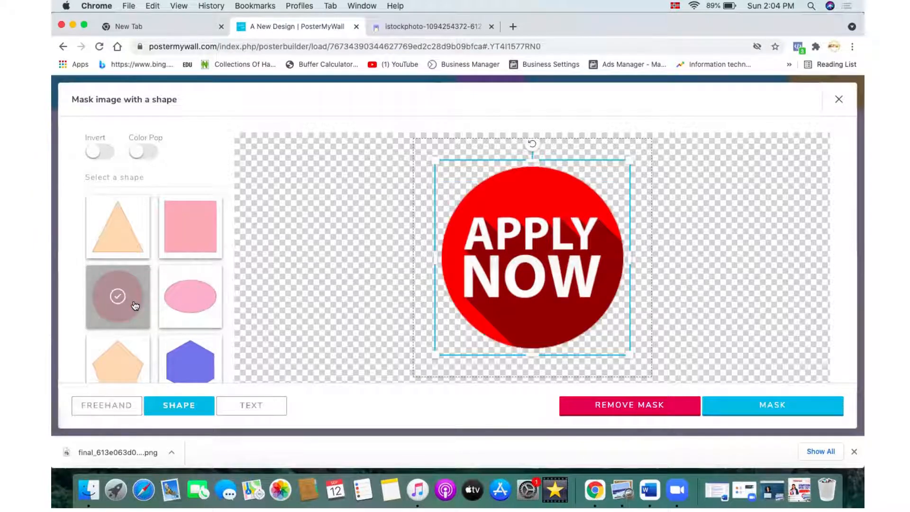
pyautogui.click(751, 407)
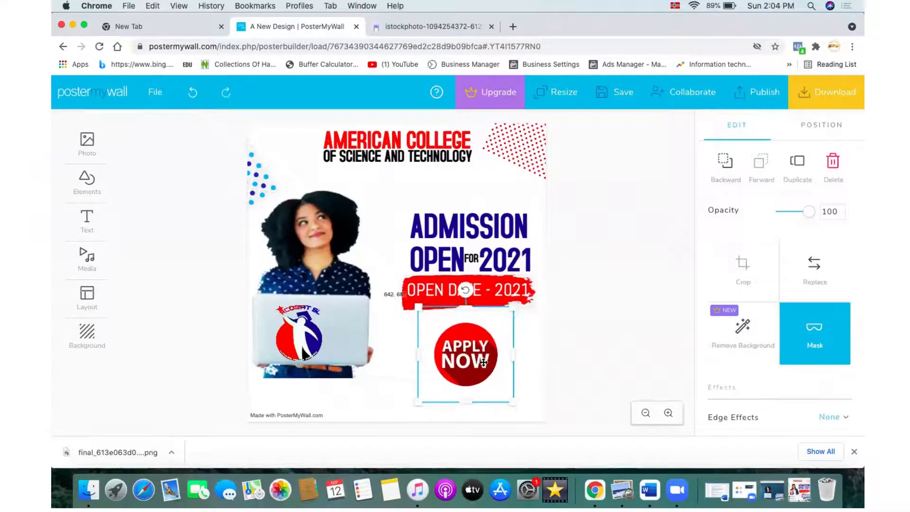
# Step: Reposition the circular APPLY NOW badge centred just under the OPEN DATE banner
pyautogui.moveTo(480, 371); pyautogui.dragTo(452, 351)
pyautogui.click(556, 380)
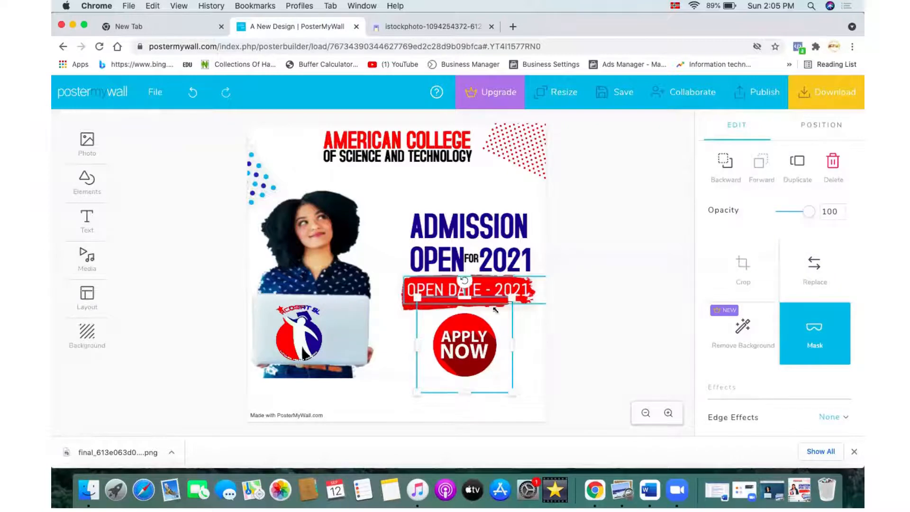
pyautogui.click(545, 325)
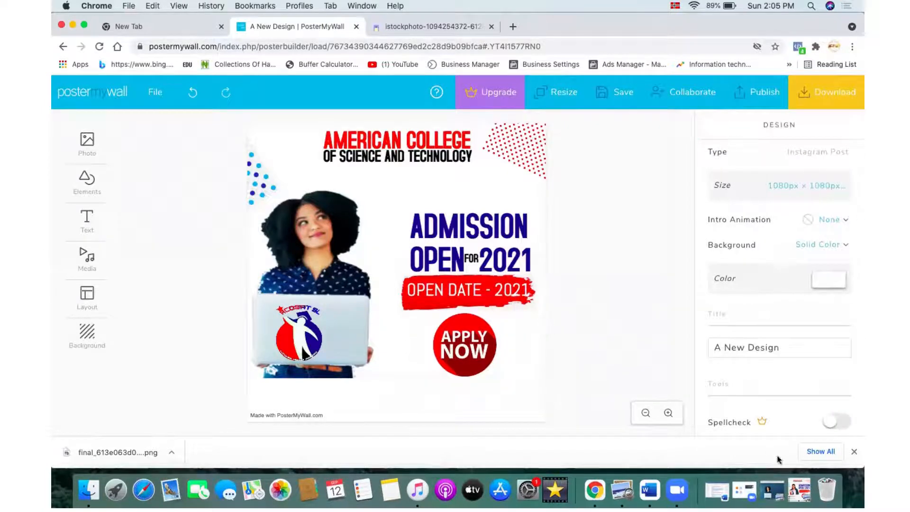
pyautogui.click(795, 487)
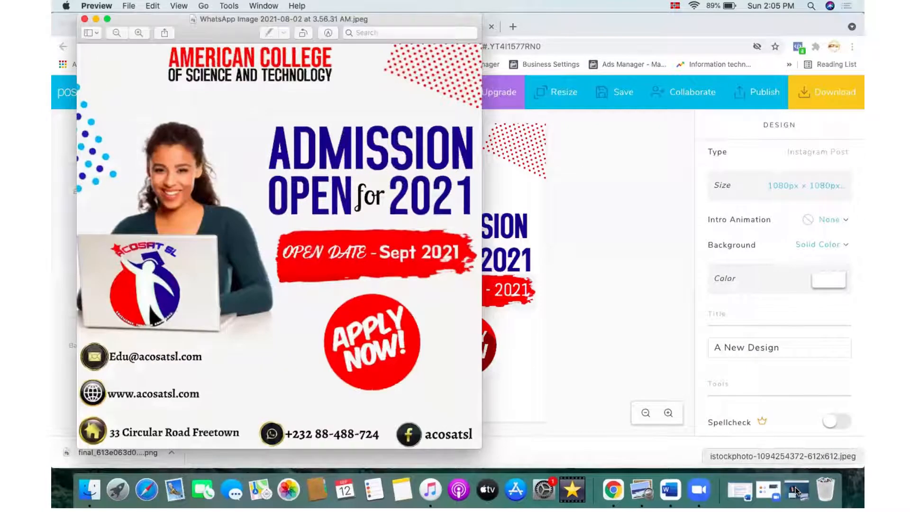
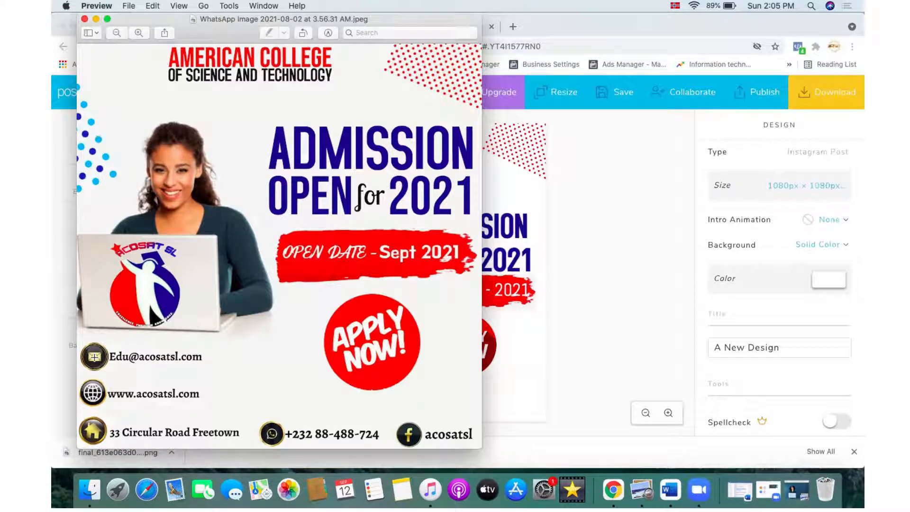
# Step: Upload the golden-social-media icons image from the project folder and add it to the design
pyautogui.click(96, 19)
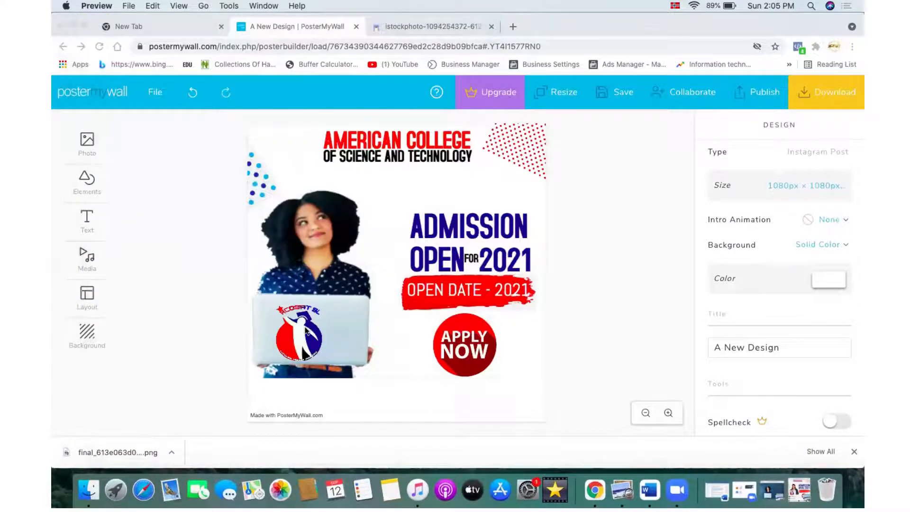
pyautogui.click(86, 151)
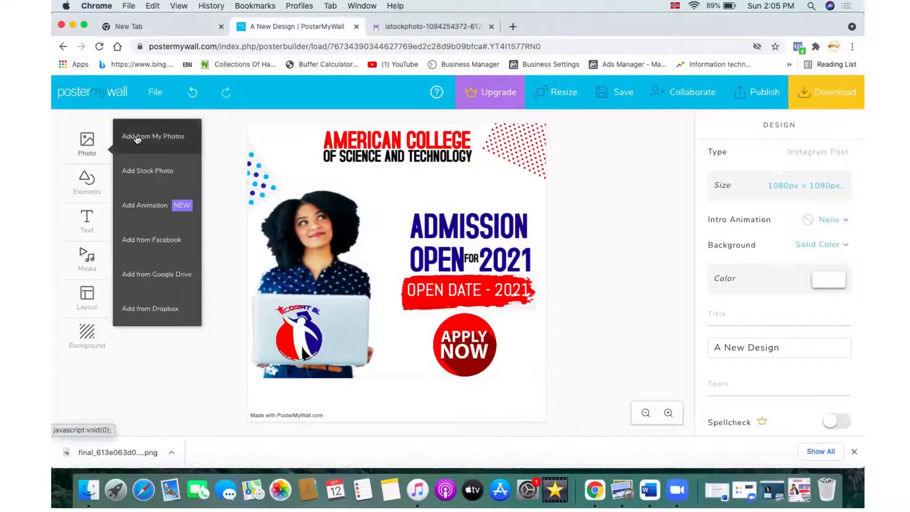
pyautogui.click(135, 137)
pyautogui.click(152, 193)
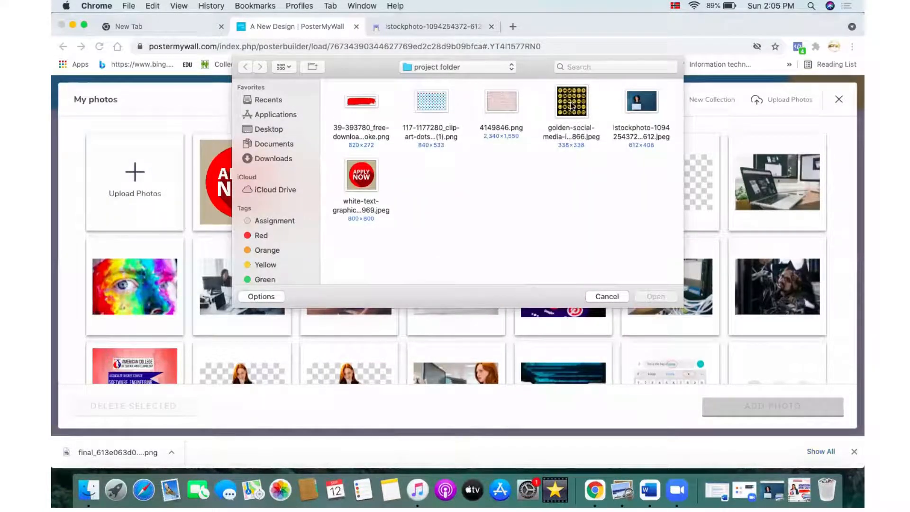
pyautogui.click(571, 104)
pyautogui.click(662, 295)
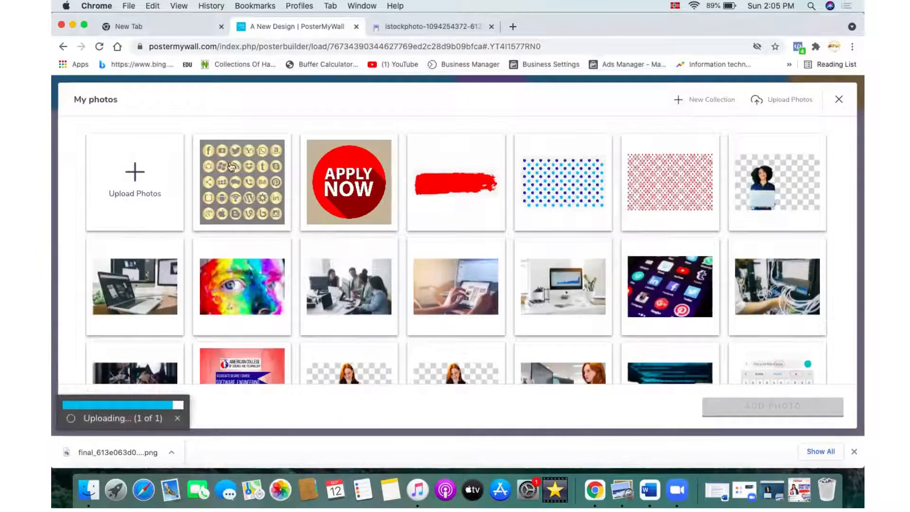
pyautogui.click(251, 173)
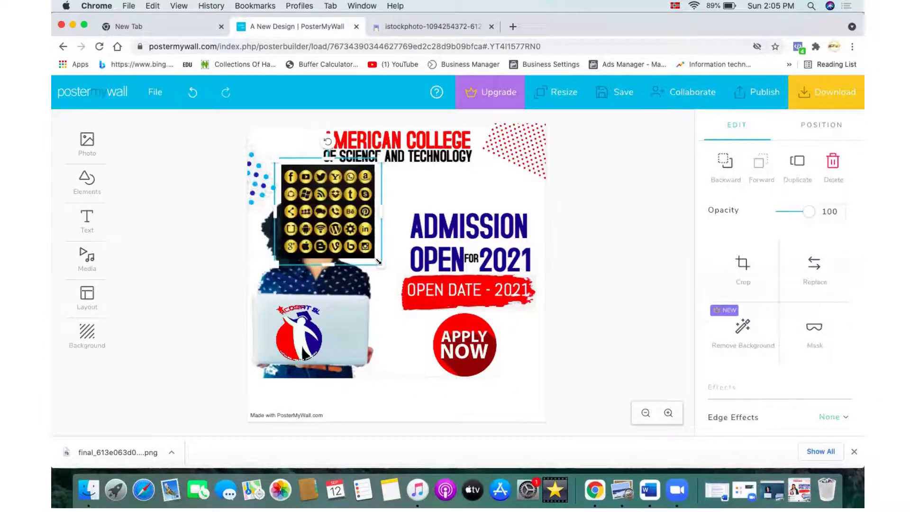
# Step: Enlarge the social media icons image to cover most of the poster
pyautogui.moveTo(380, 264); pyautogui.dragTo(575, 431)
pyautogui.click(575, 431)
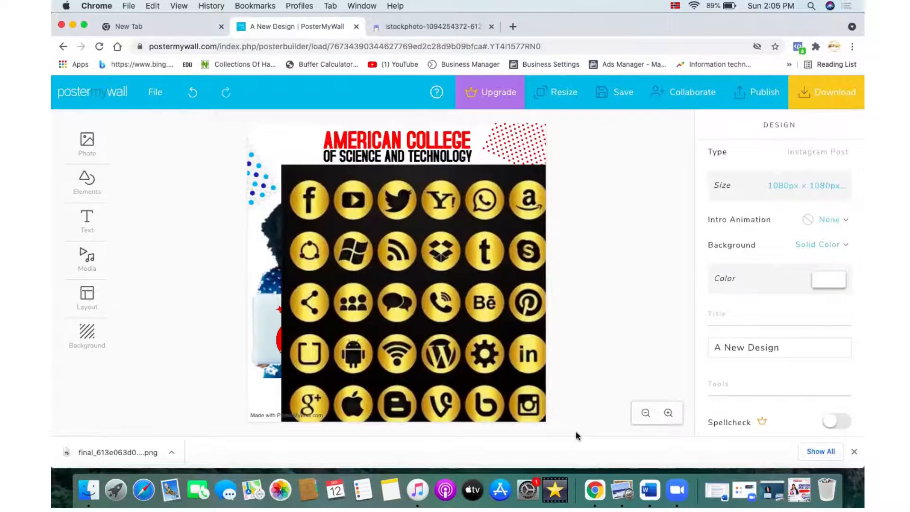
pyautogui.click(307, 196)
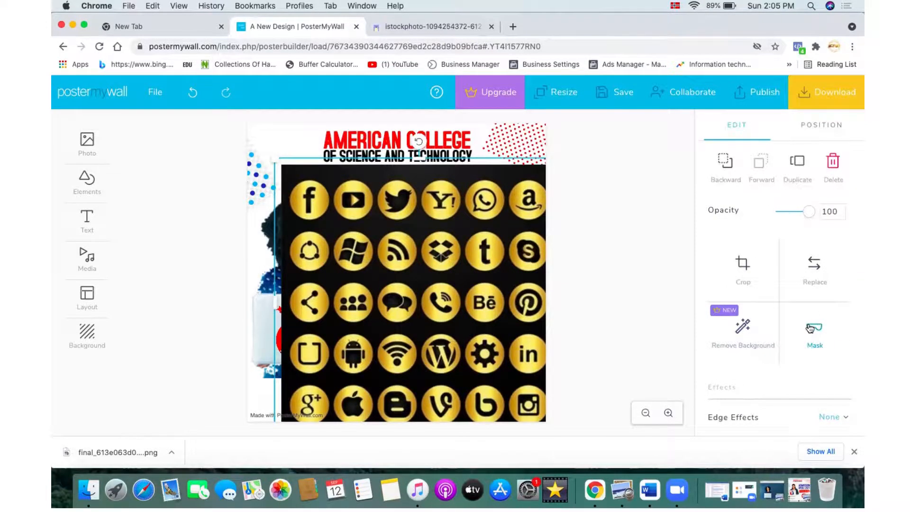
# Step: Mask the icons image with a small circle shape isolating only the Facebook icon
pyautogui.click(809, 328)
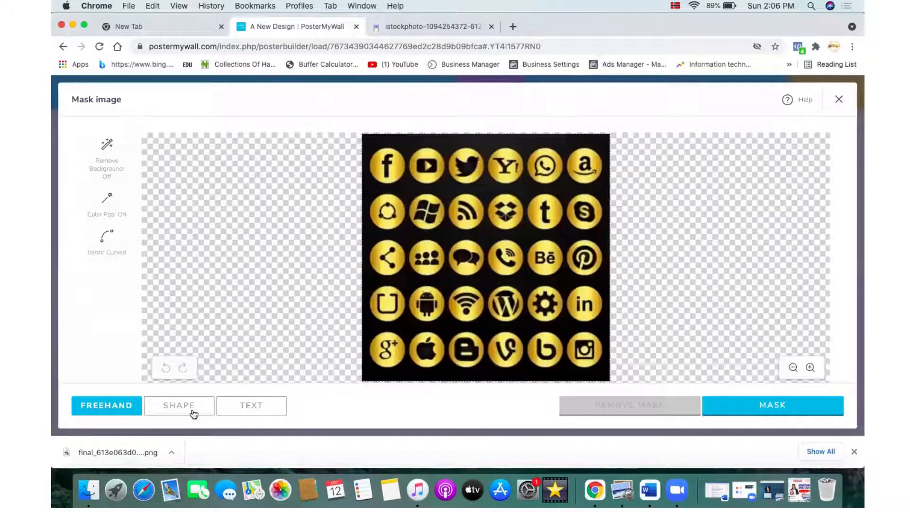
pyautogui.click(192, 410)
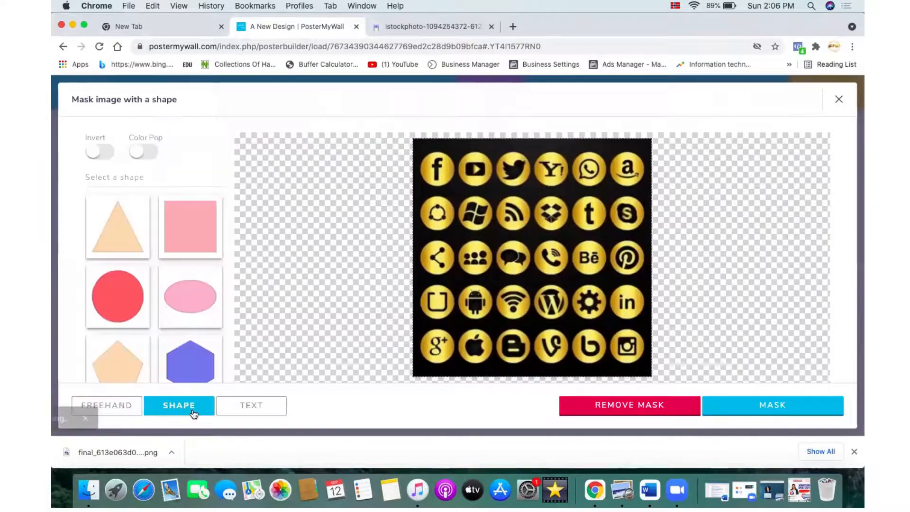
pyautogui.click(120, 299)
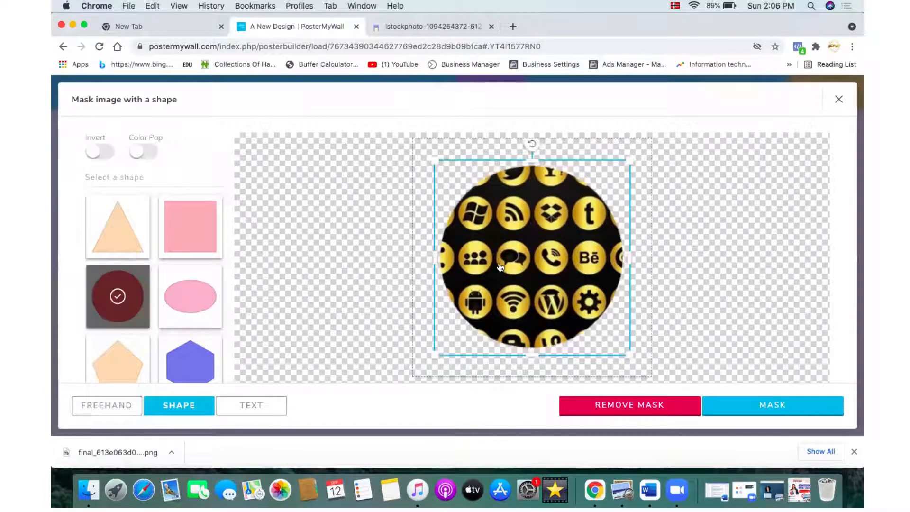
pyautogui.moveTo(500, 268); pyautogui.dragTo(473, 239)
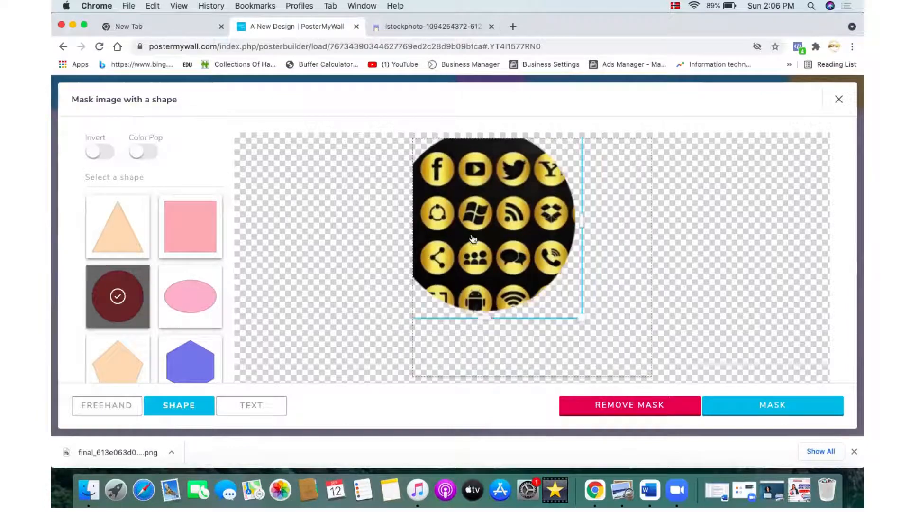
pyautogui.moveTo(549, 295); pyautogui.dragTo(435, 176)
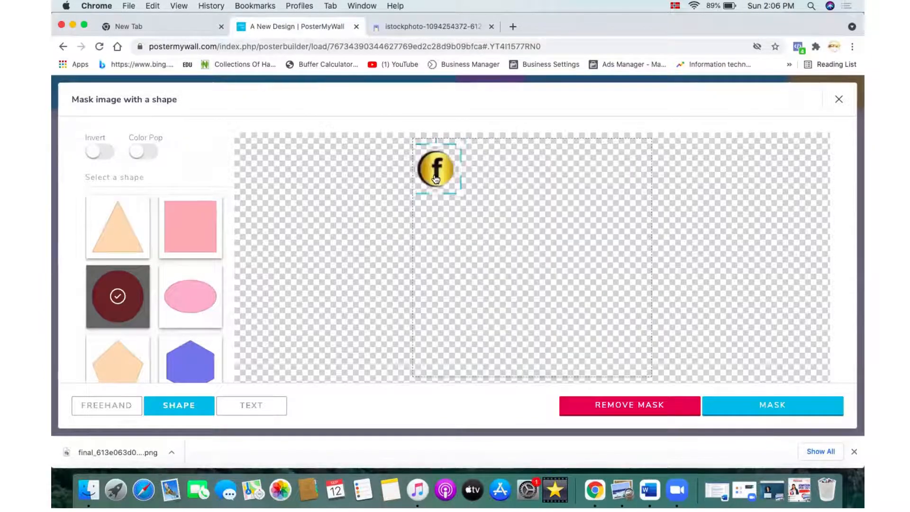
pyautogui.press('Right')
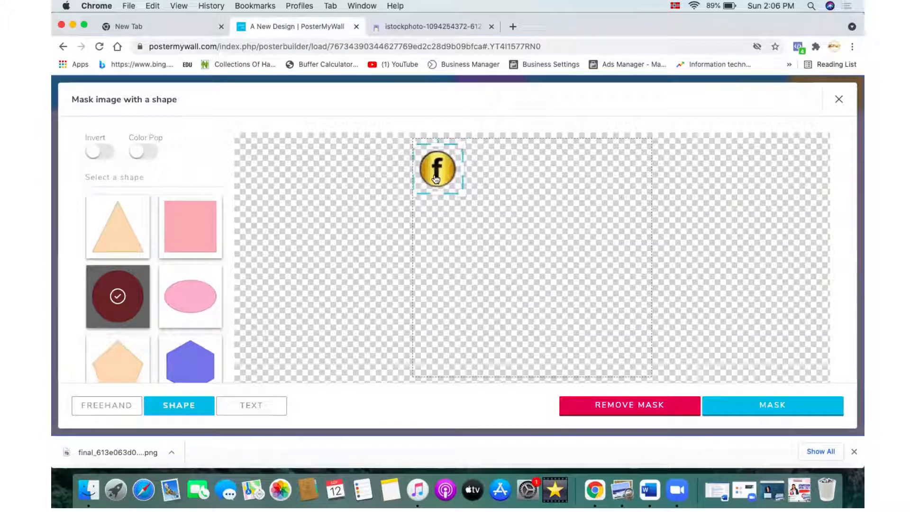
pyautogui.press('Down')
pyautogui.press('Left')
pyautogui.press('Up')
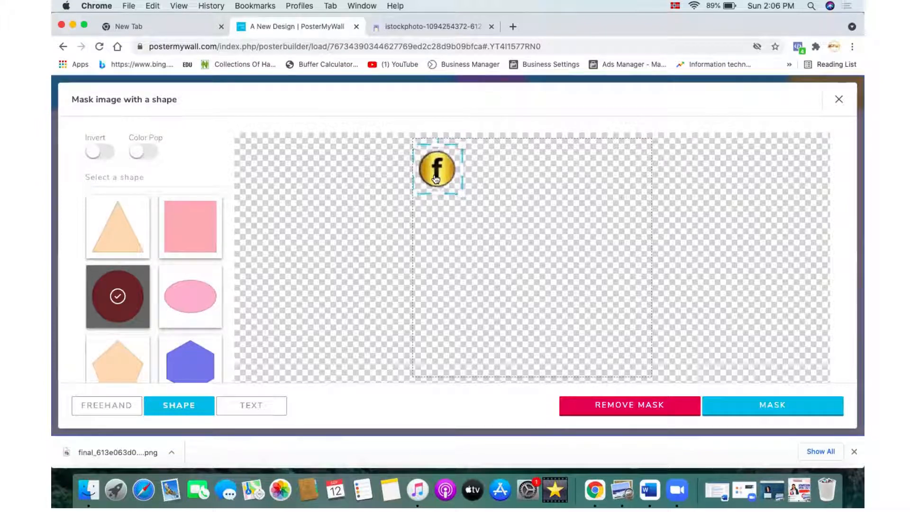
pyautogui.press('Right')
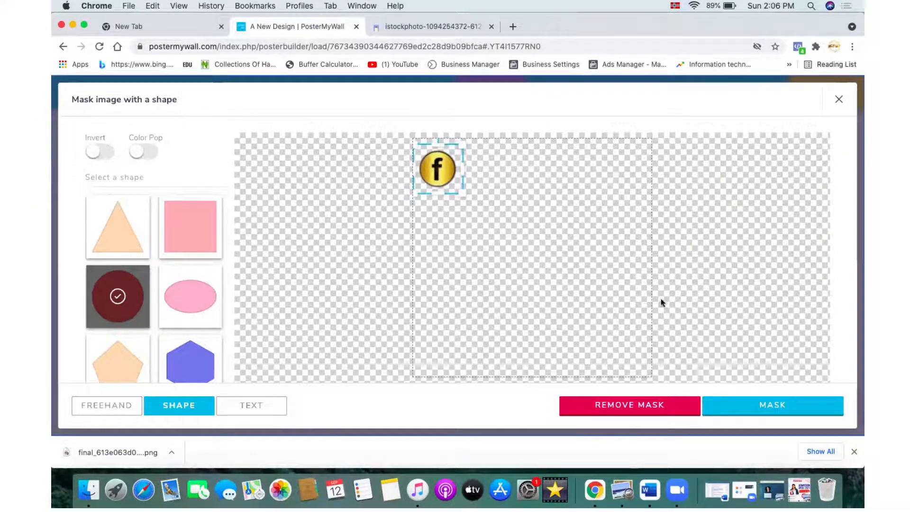
pyautogui.moveTo(463, 194); pyautogui.dragTo(464, 196)
pyautogui.press('Right')
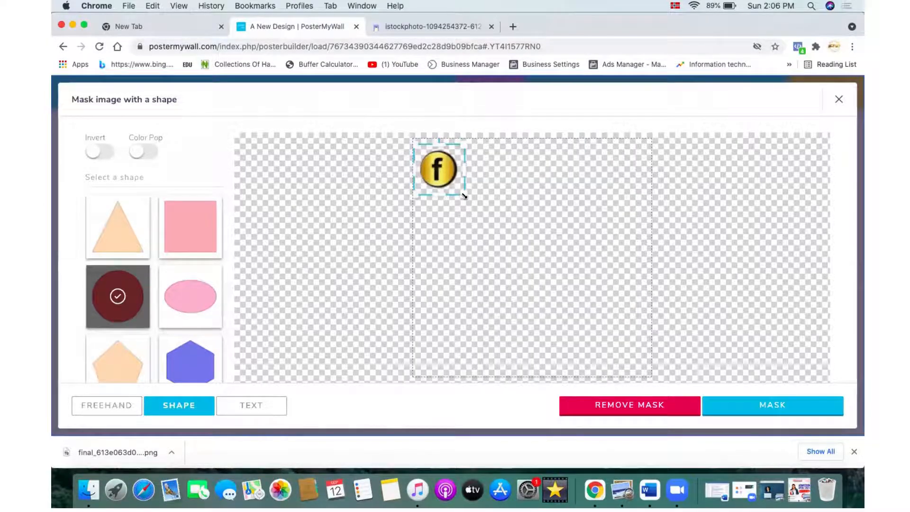
pyautogui.press('Left')
pyautogui.press('Left')
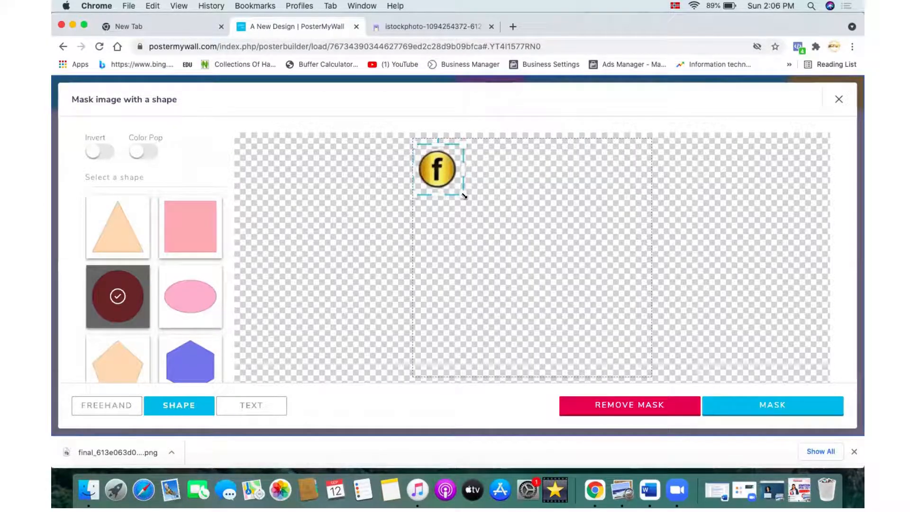
pyautogui.click(750, 397)
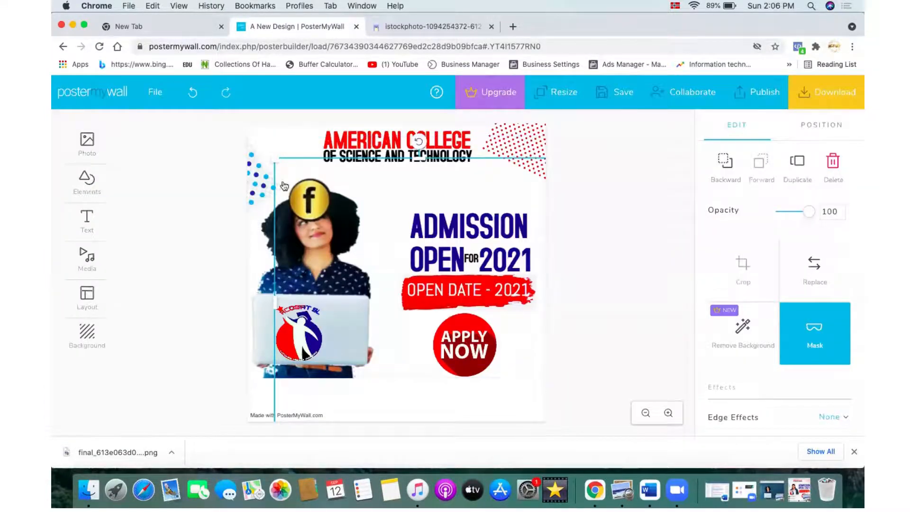
# Step: Move the circular Facebook icon to the poster's bottom-left corner
pyautogui.moveTo(275, 161); pyautogui.dragTo(450, 344)
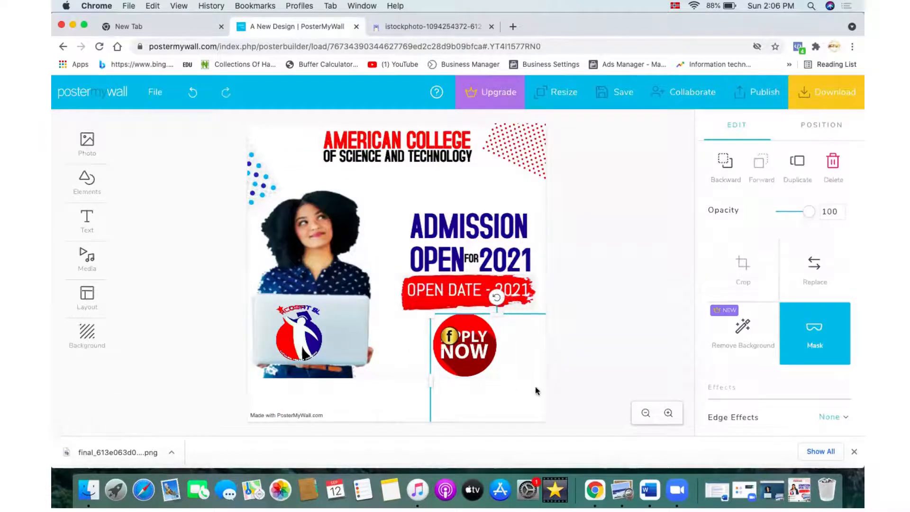
pyautogui.moveTo(535, 386); pyautogui.dragTo(493, 409)
pyautogui.click(620, 349)
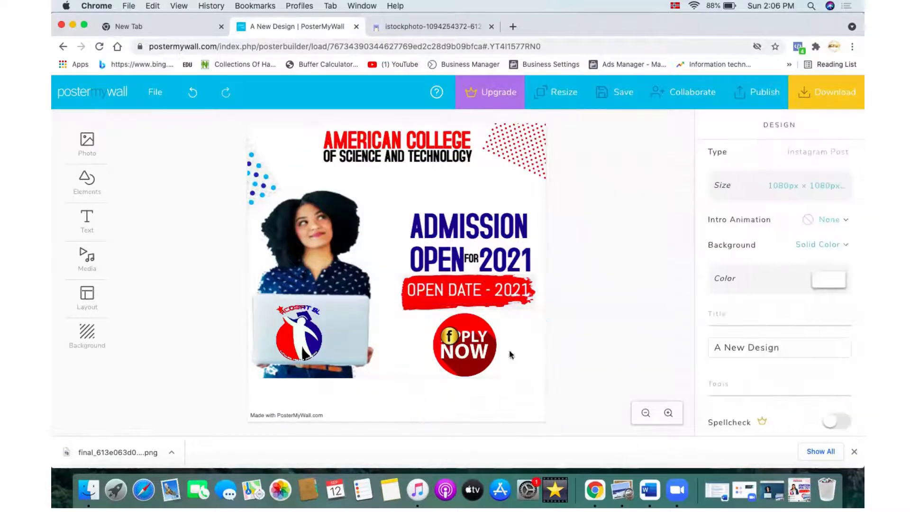
pyautogui.moveTo(449, 337); pyautogui.dragTo(259, 402)
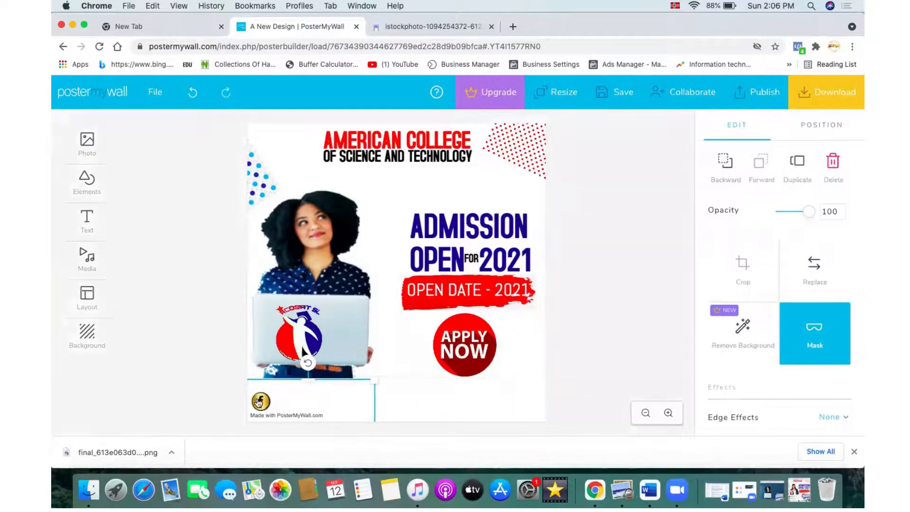
pyautogui.click(408, 404)
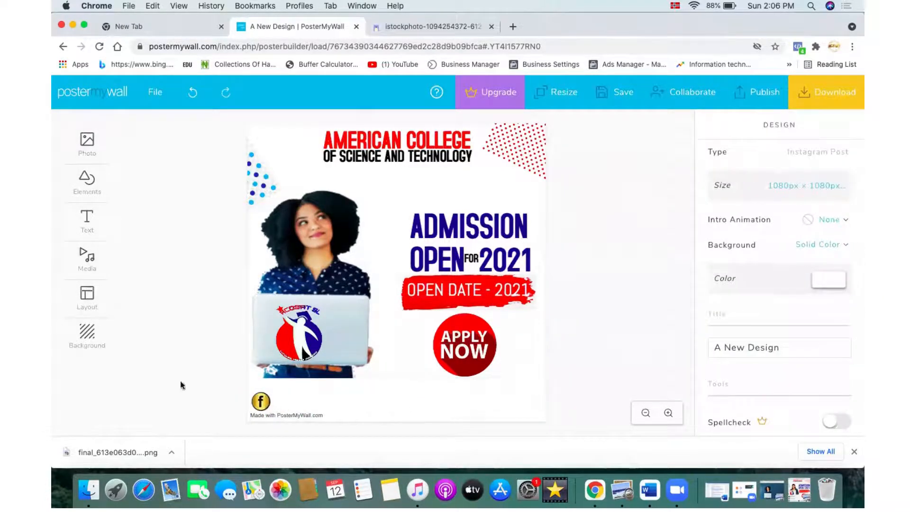
# Step: Add a plain text box and move it beside the Facebook icon at the poster's bottom
pyautogui.moveTo(95, 223)
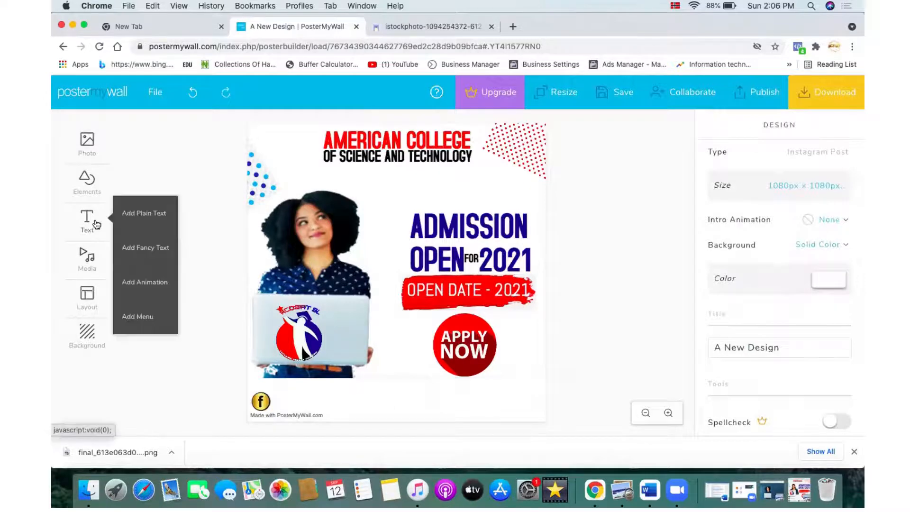
pyautogui.click(141, 217)
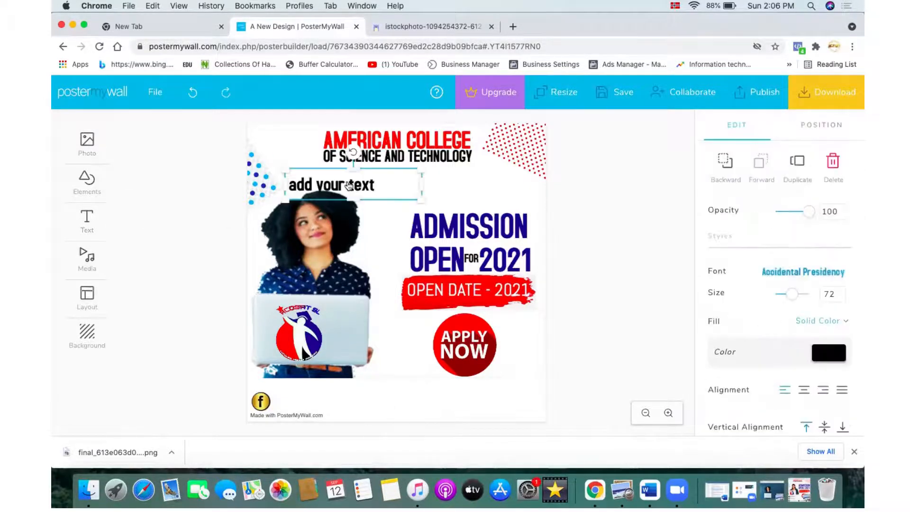
pyautogui.moveTo(348, 187); pyautogui.dragTo(331, 402)
pyautogui.click(332, 402)
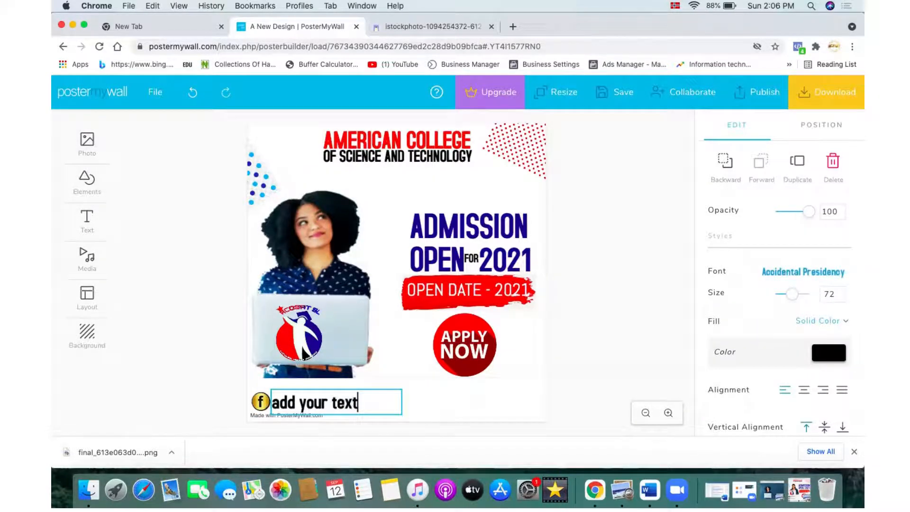
# Step: Replace the placeholder text with acosatsl and fit the text box around it
pyautogui.press('BackSpace')
pyautogui.press('BackSpace')
pyautogui.press('BackSpace')
pyautogui.press('BackSpace')
pyautogui.press('BackSpace')
pyautogui.press('BackSpace')
pyautogui.press('BackSpace')
pyautogui.press('BackSpace')
pyautogui.press('BackSpace')
pyautogui.press('BackSpace')
pyautogui.press('BackSpace')
pyautogui.press('BackSpace')
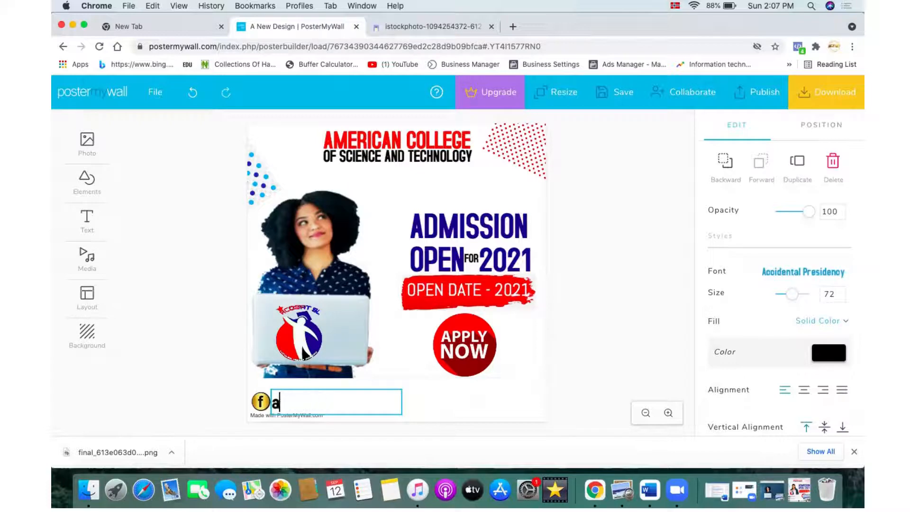
pyautogui.press('BackSpace')
pyautogui.write('acosat')
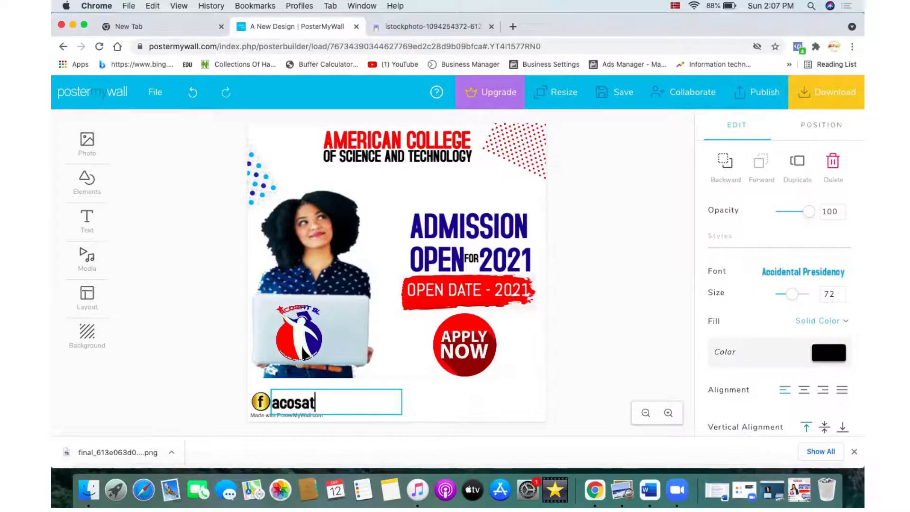
pyautogui.write('sl')
pyautogui.click(441, 399)
pyautogui.click(401, 404)
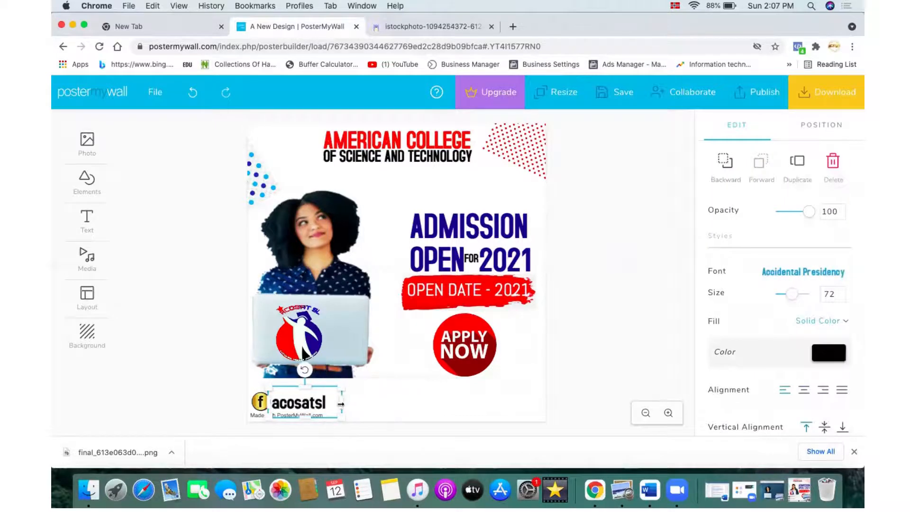
pyautogui.click(331, 407)
pyautogui.click(327, 404)
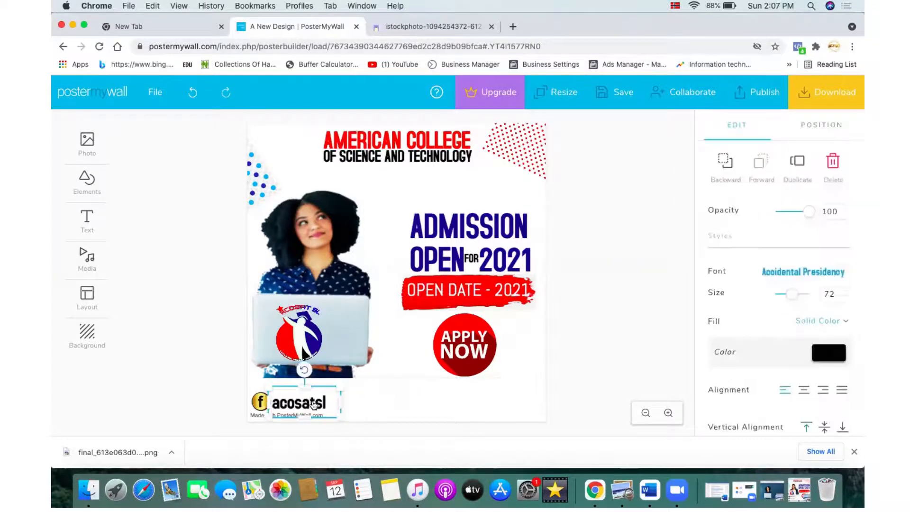
pyautogui.click(359, 413)
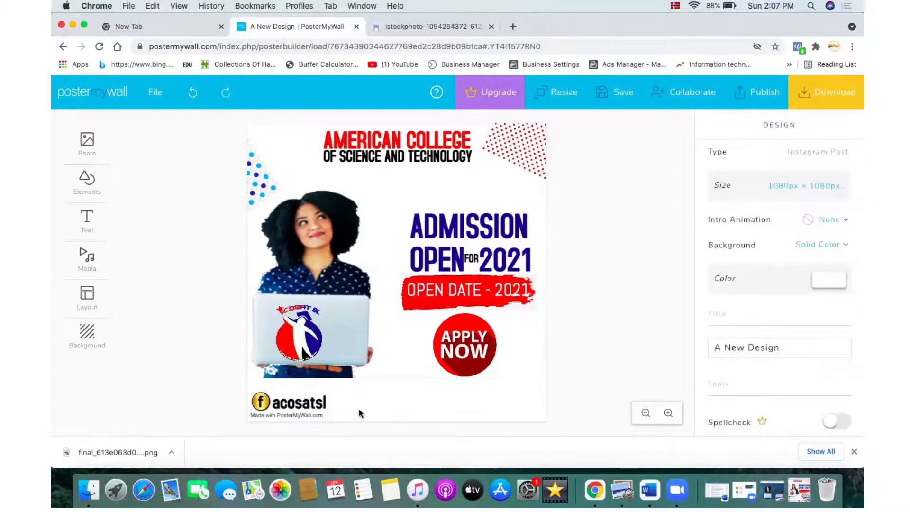
# Step: Add the golden social media icons image to the design again and enlarge it
pyautogui.click(95, 146)
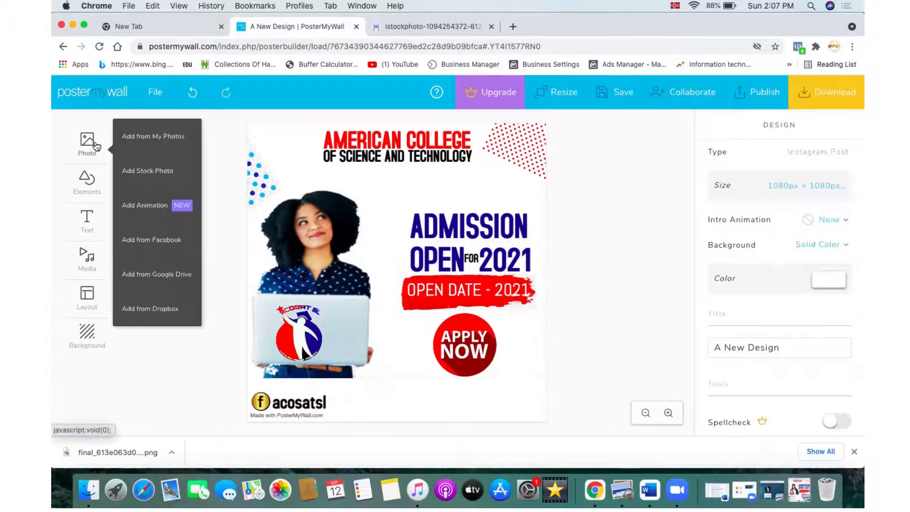
pyautogui.click(141, 137)
pyautogui.click(232, 167)
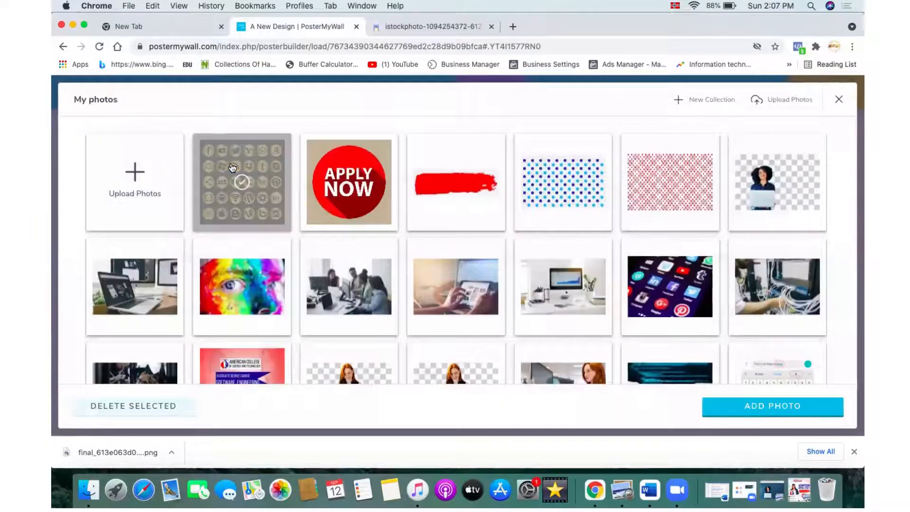
pyautogui.click(787, 408)
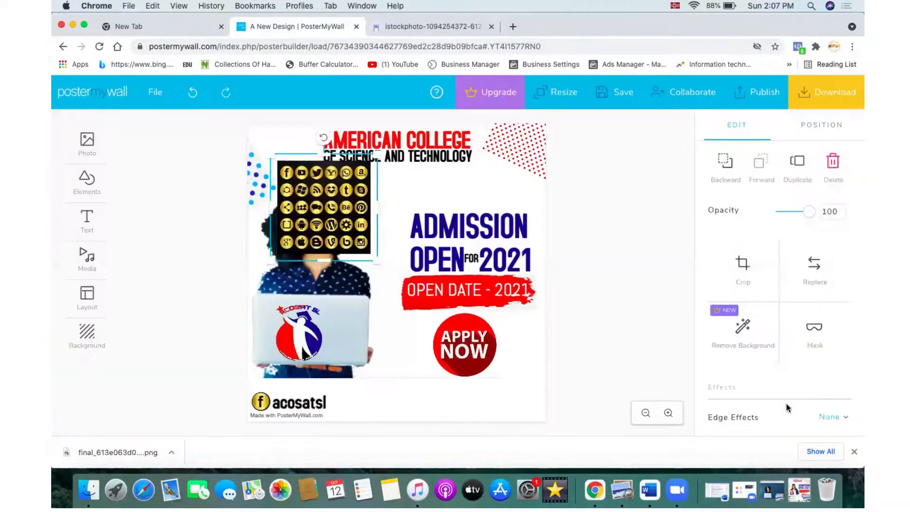
pyautogui.moveTo(375, 259); pyautogui.dragTo(613, 495)
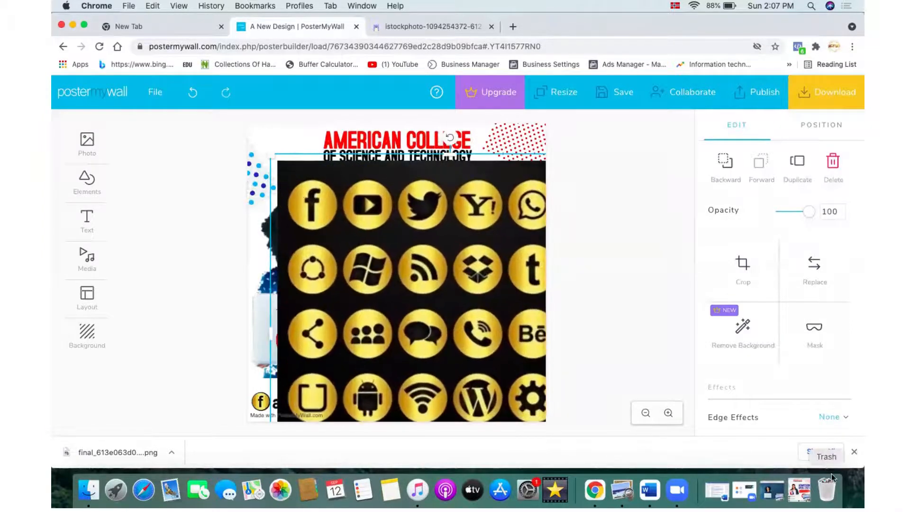
# Step: Mask the golden icons image with a circle shape and shrink the circle down around the YouTube icon
pyautogui.click(826, 339)
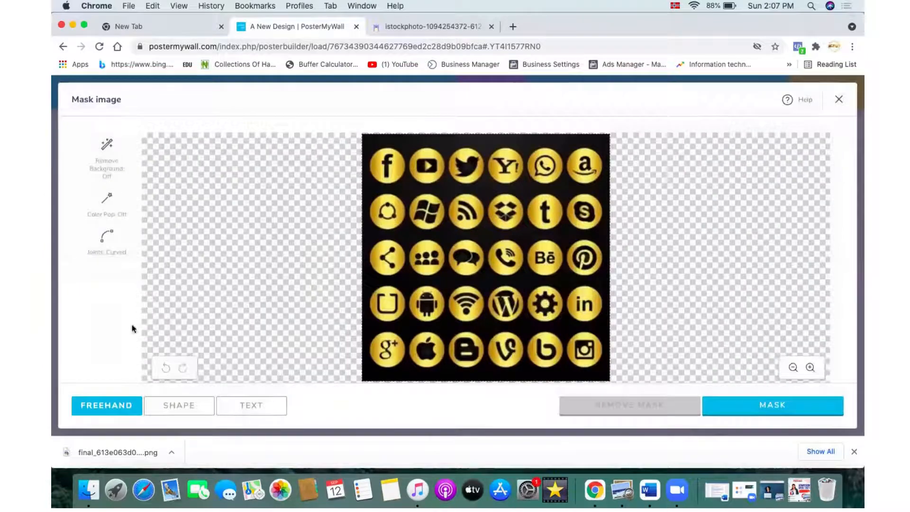
pyautogui.click(179, 405)
pyautogui.click(127, 290)
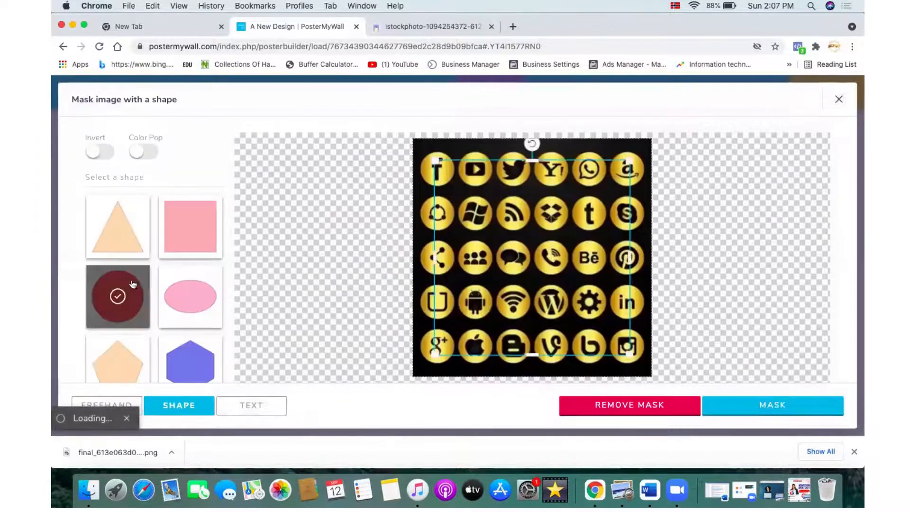
pyautogui.click(132, 284)
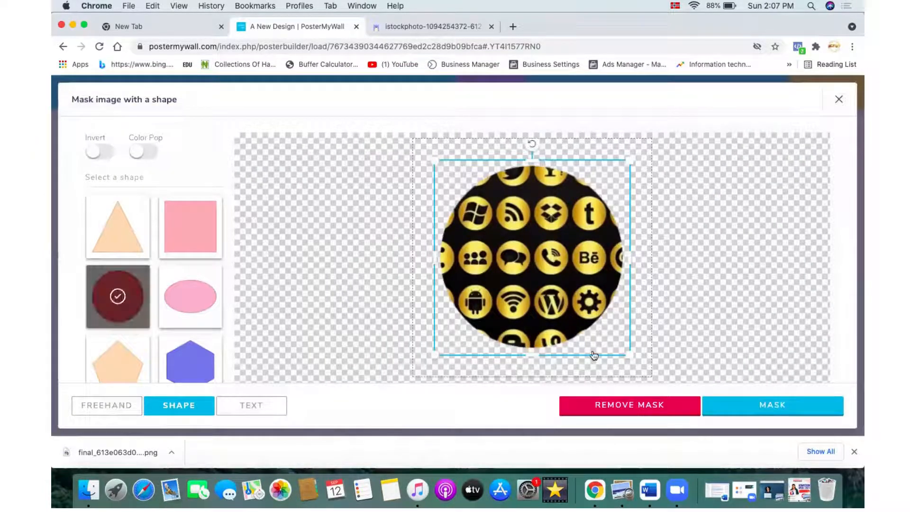
pyautogui.moveTo(616, 354); pyautogui.dragTo(485, 171)
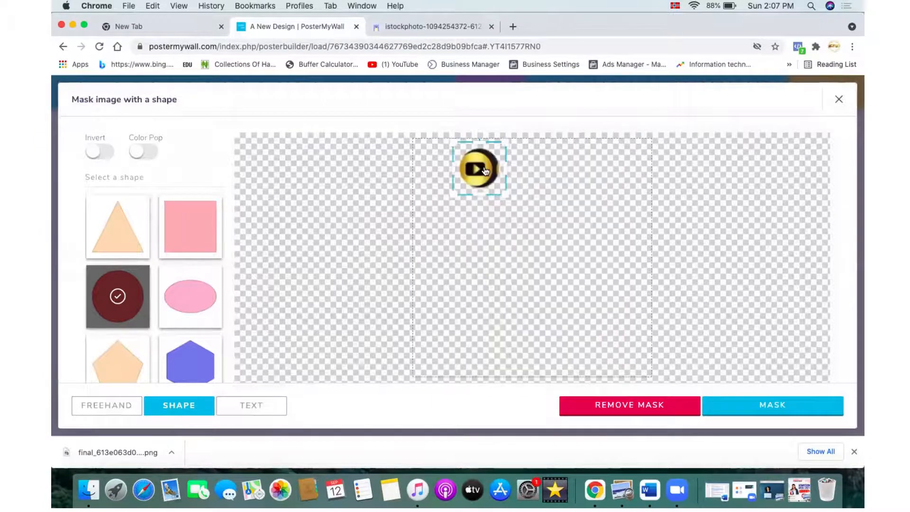
# Step: Nudge the circular mask so it centres on the YouTube icon and apply the mask
pyautogui.press('Left')
pyautogui.press('Left')
pyautogui.press('Left')
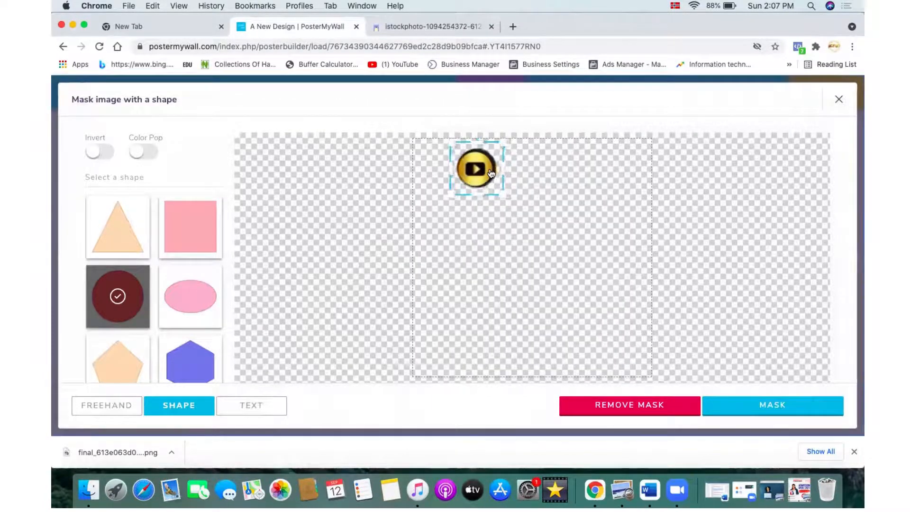
pyautogui.press('Left')
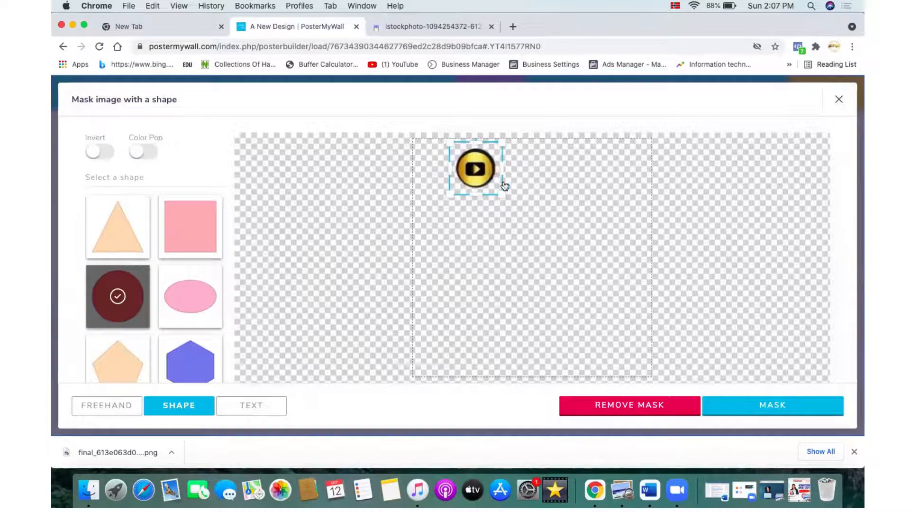
pyautogui.moveTo(505, 193); pyautogui.dragTo(501, 191)
pyautogui.press('Down')
pyautogui.press('Down')
pyautogui.press('Down')
pyautogui.press('Right')
pyautogui.press('Right')
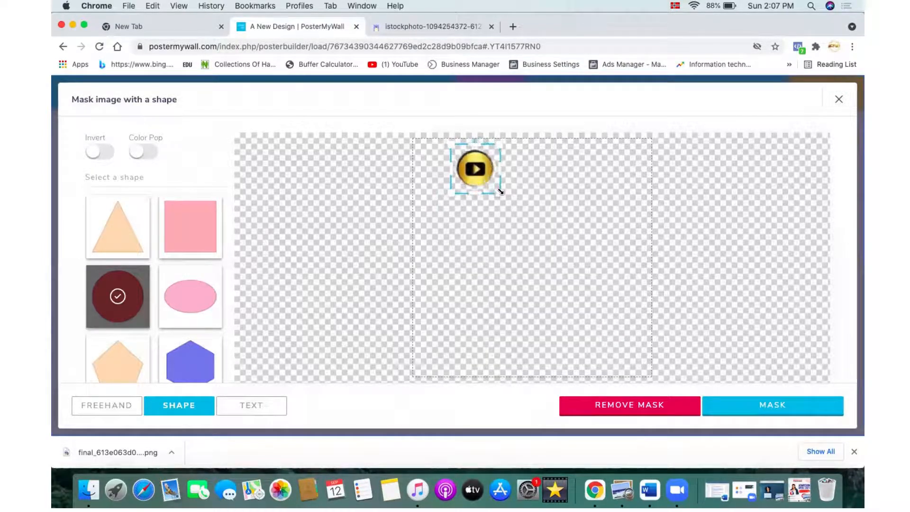
pyautogui.press('Down')
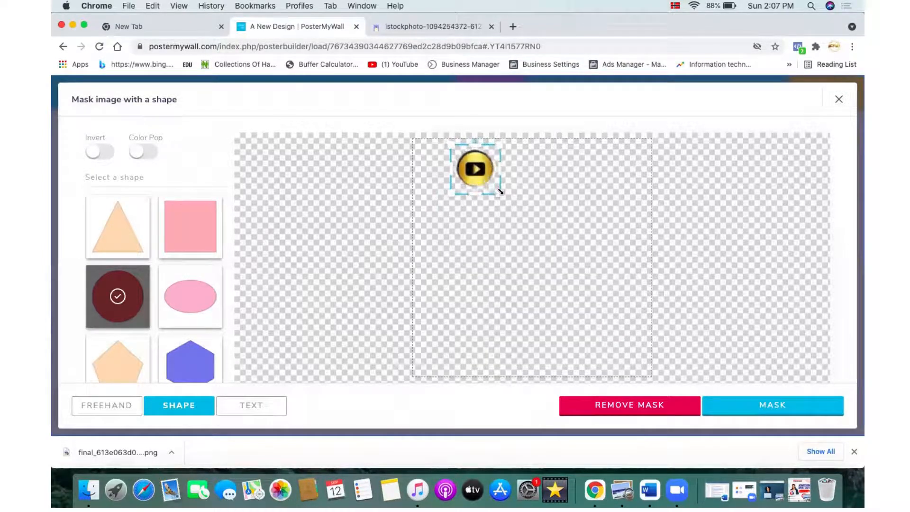
pyautogui.click(763, 406)
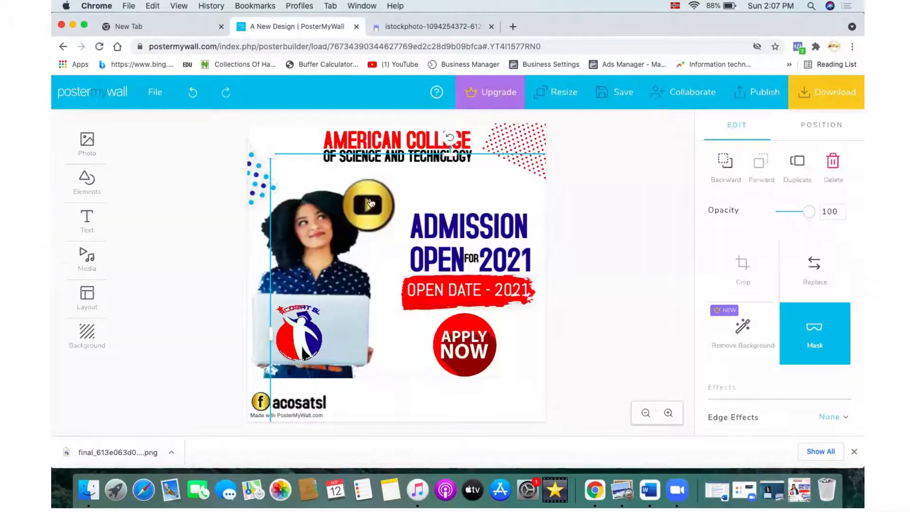
# Step: Move the circular YouTube icon to the poster's bottom, just right of the acosatsl text
pyautogui.moveTo(367, 205); pyautogui.dragTo(362, 402)
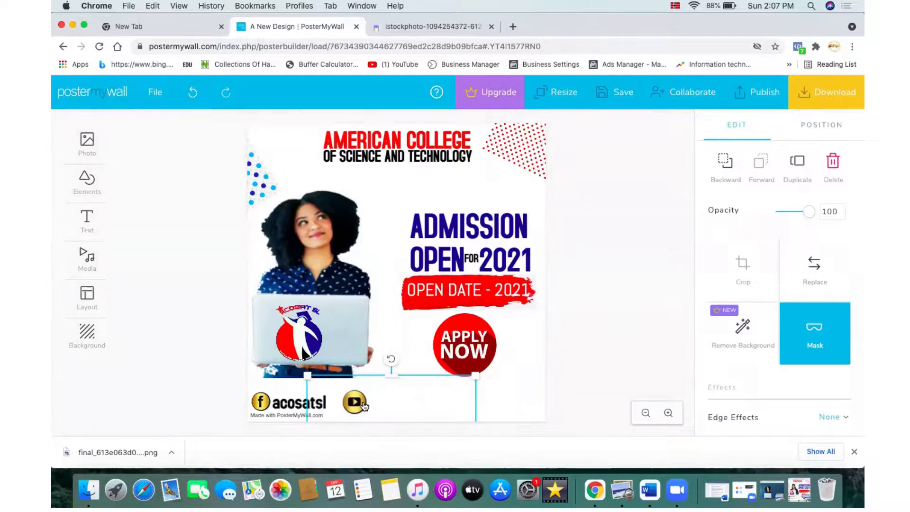
pyautogui.press('Left')
pyautogui.press('Left')
pyautogui.press('Left')
pyautogui.press('Left')
pyautogui.press('Left')
pyautogui.press('Left')
pyautogui.press('Left')
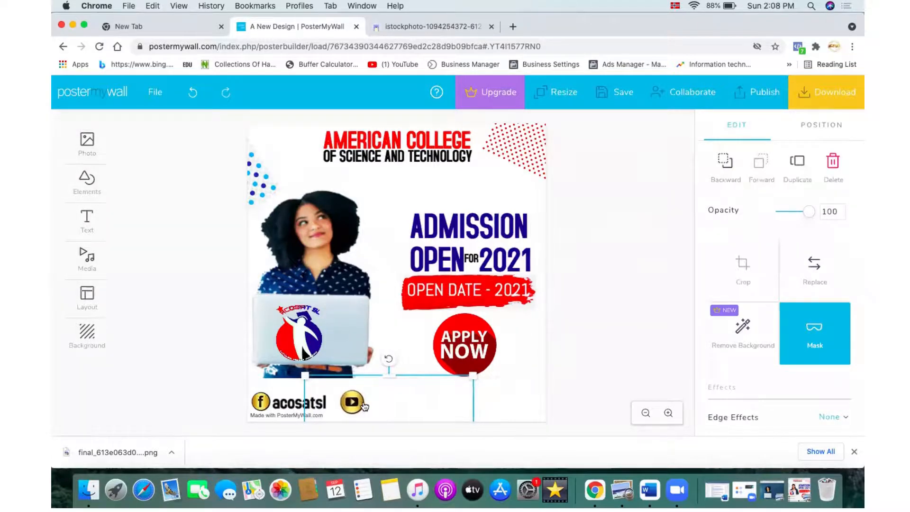
pyautogui.press('Down')
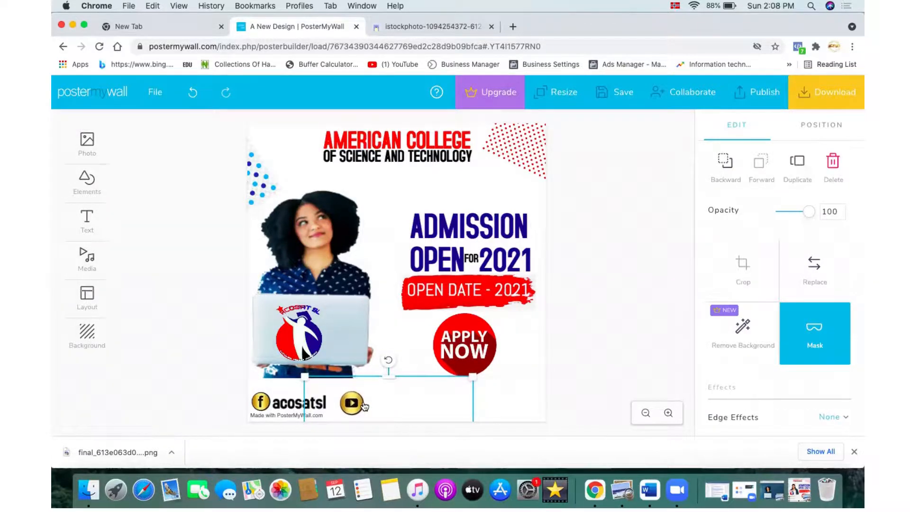
pyautogui.press('Left')
pyautogui.press('Left')
pyautogui.press('Left')
pyautogui.press('Left')
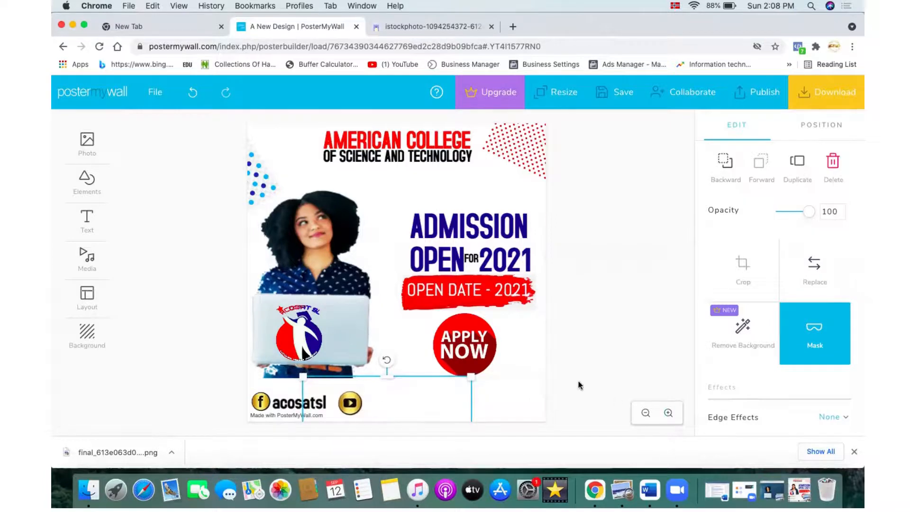
# Step: Deselect the icon and compare the design with the reference poster image
pyautogui.click(578, 385)
pyautogui.click(799, 489)
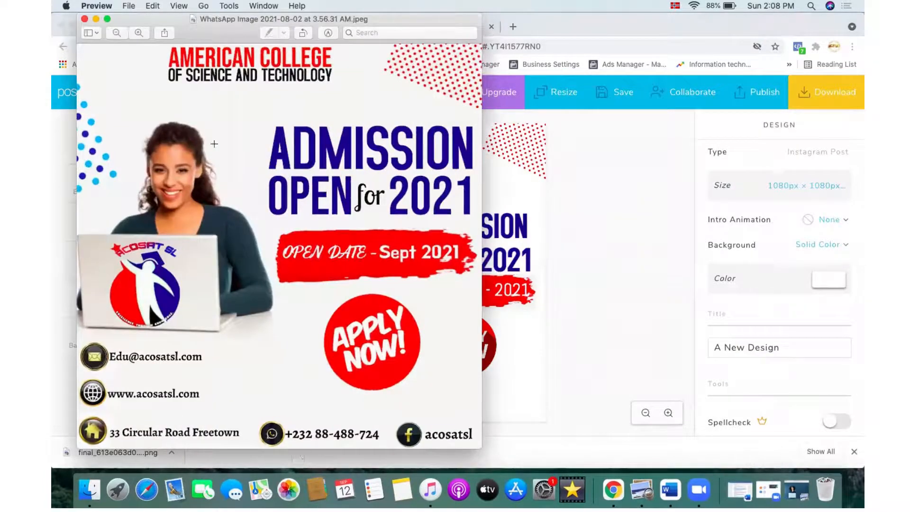
pyautogui.click(96, 19)
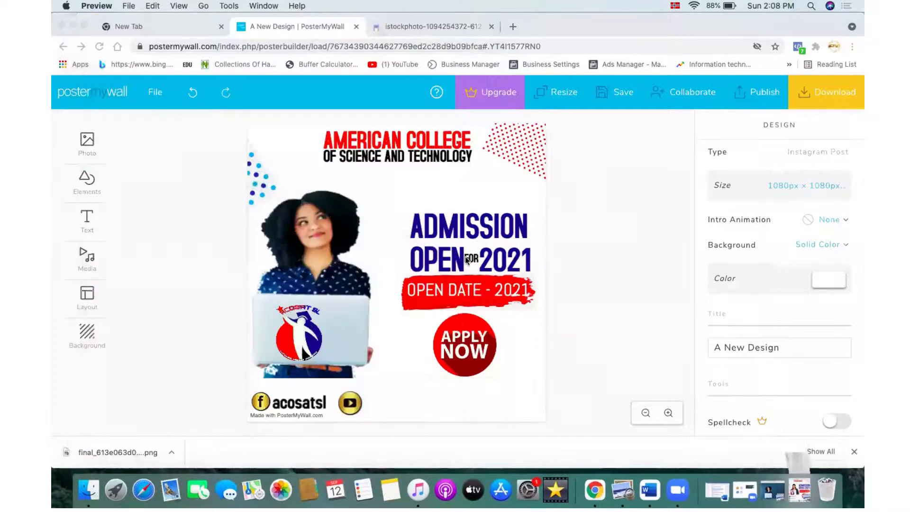